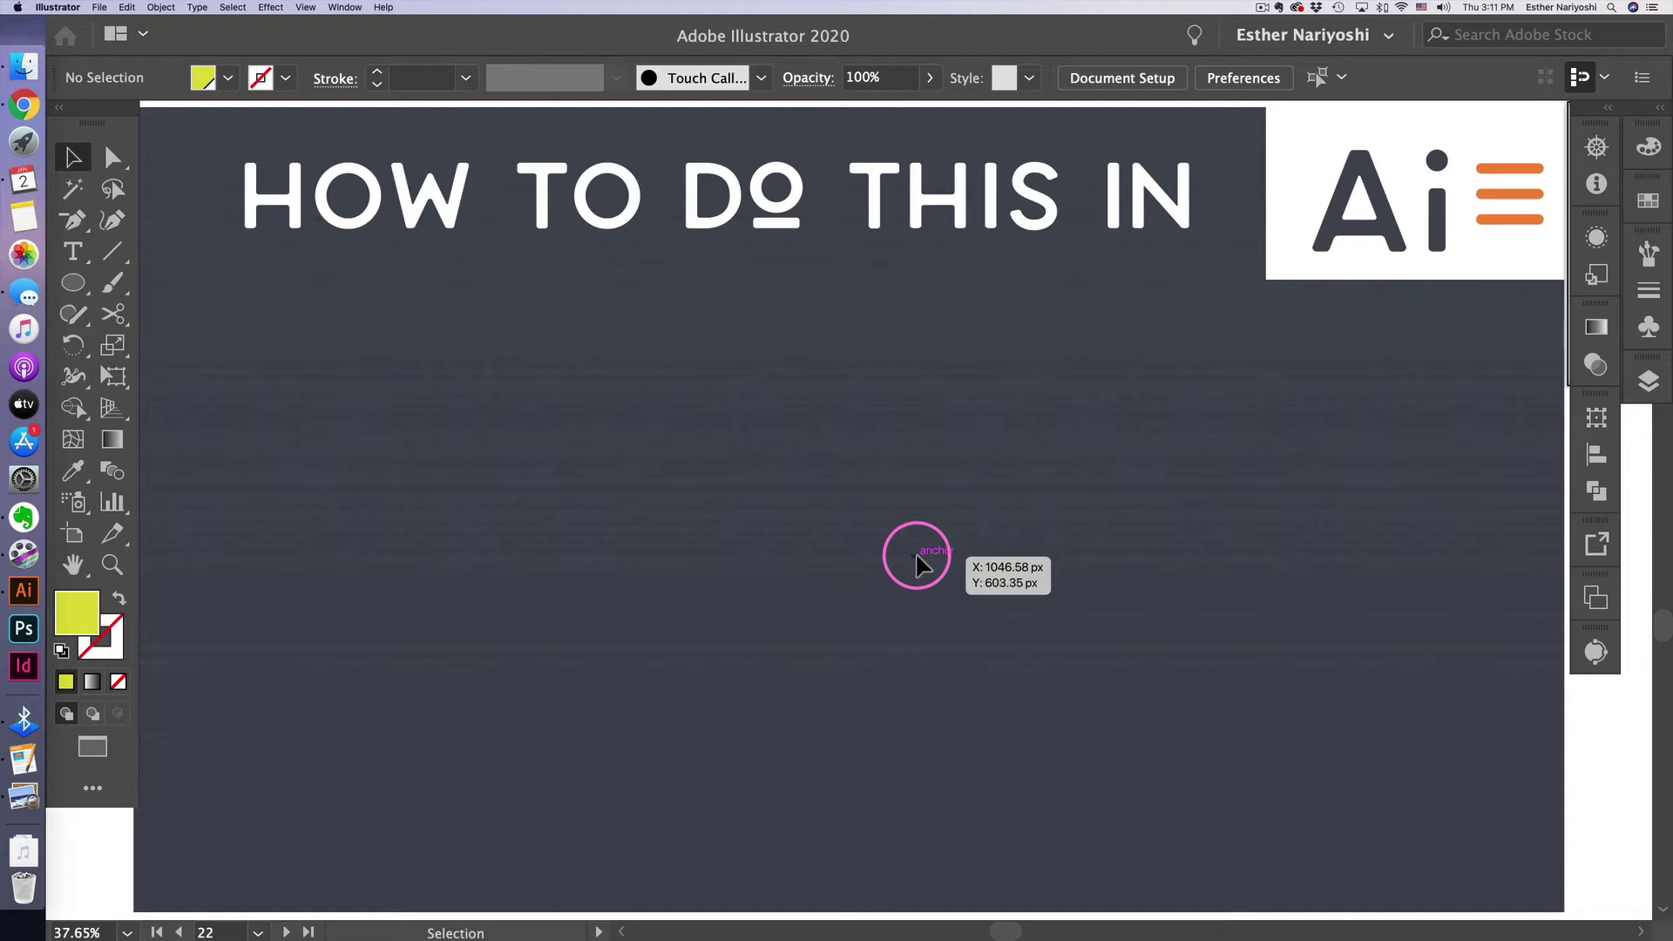
Draw a circle near the centre of the artboard with the Ellipse tool (L).
{"action": "key", "text": "l"}
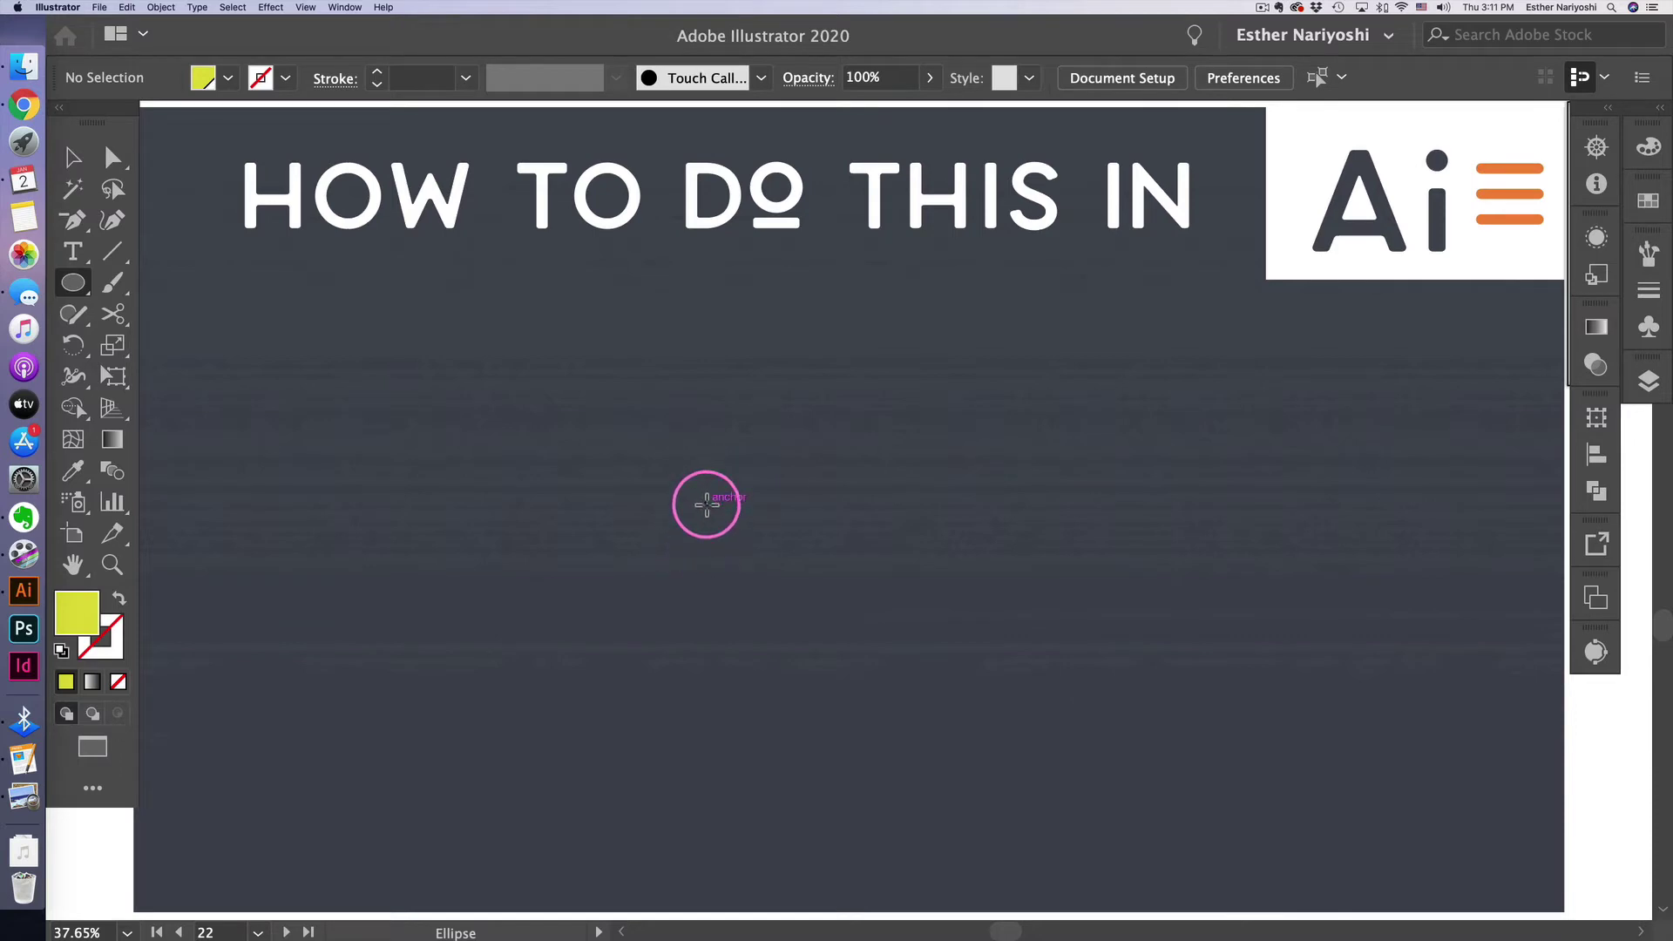
{"action": "mouse_move", "coordinate": [690, 478]}
{"action": "left_mouse_down"}
{"action": "mouse_move", "coordinate": [953, 716]}
{"action": "mouse_move", "coordinate": [931, 719]}
{"action": "left_mouse_up"}
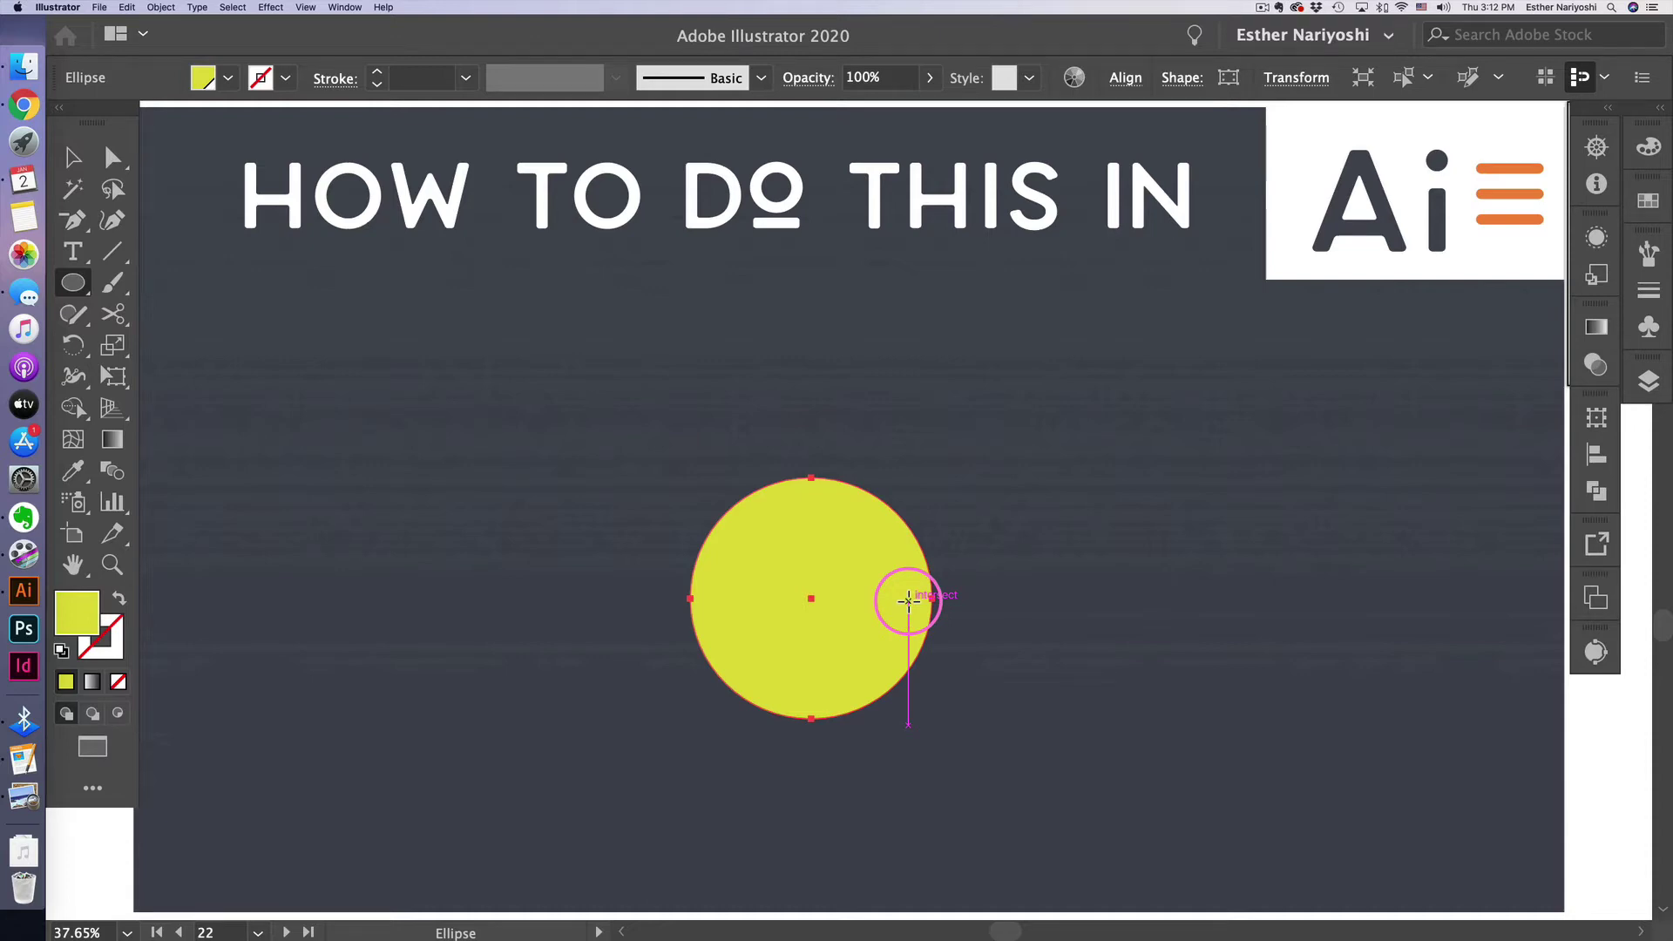
Swap the circle to a yellow outline with no fill and set its stroke to 7 pt.
{"action": "key", "text": "shift+x"}
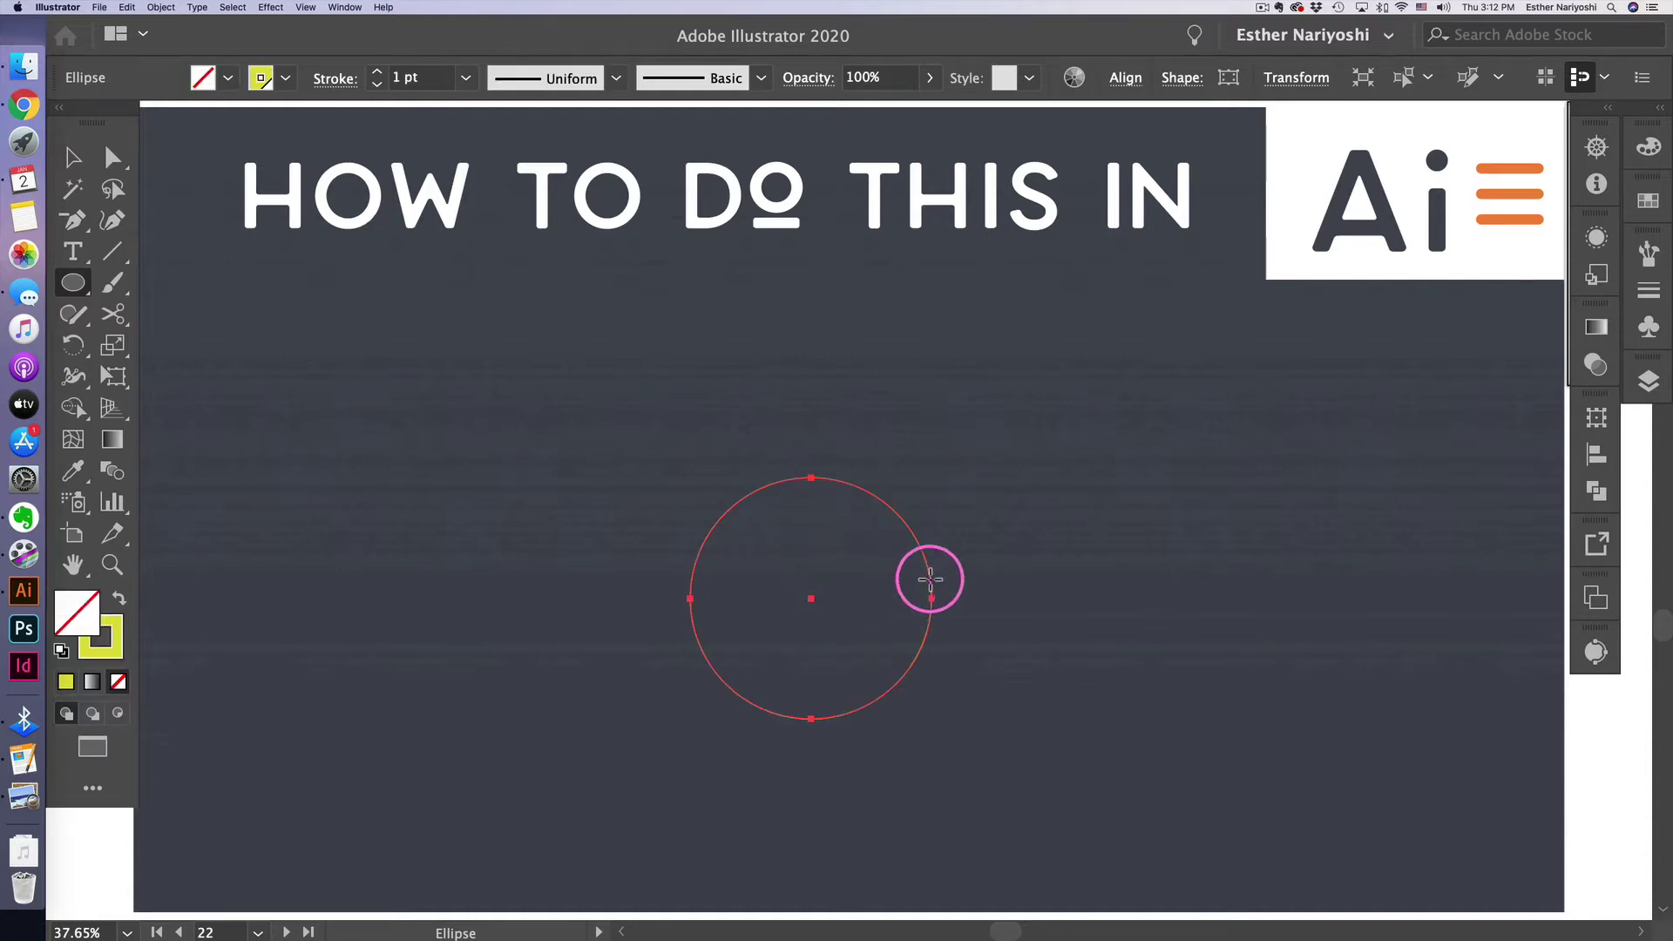
{"action": "left_click", "coordinate": [465, 79]}
{"action": "left_click", "coordinate": [509, 360]}
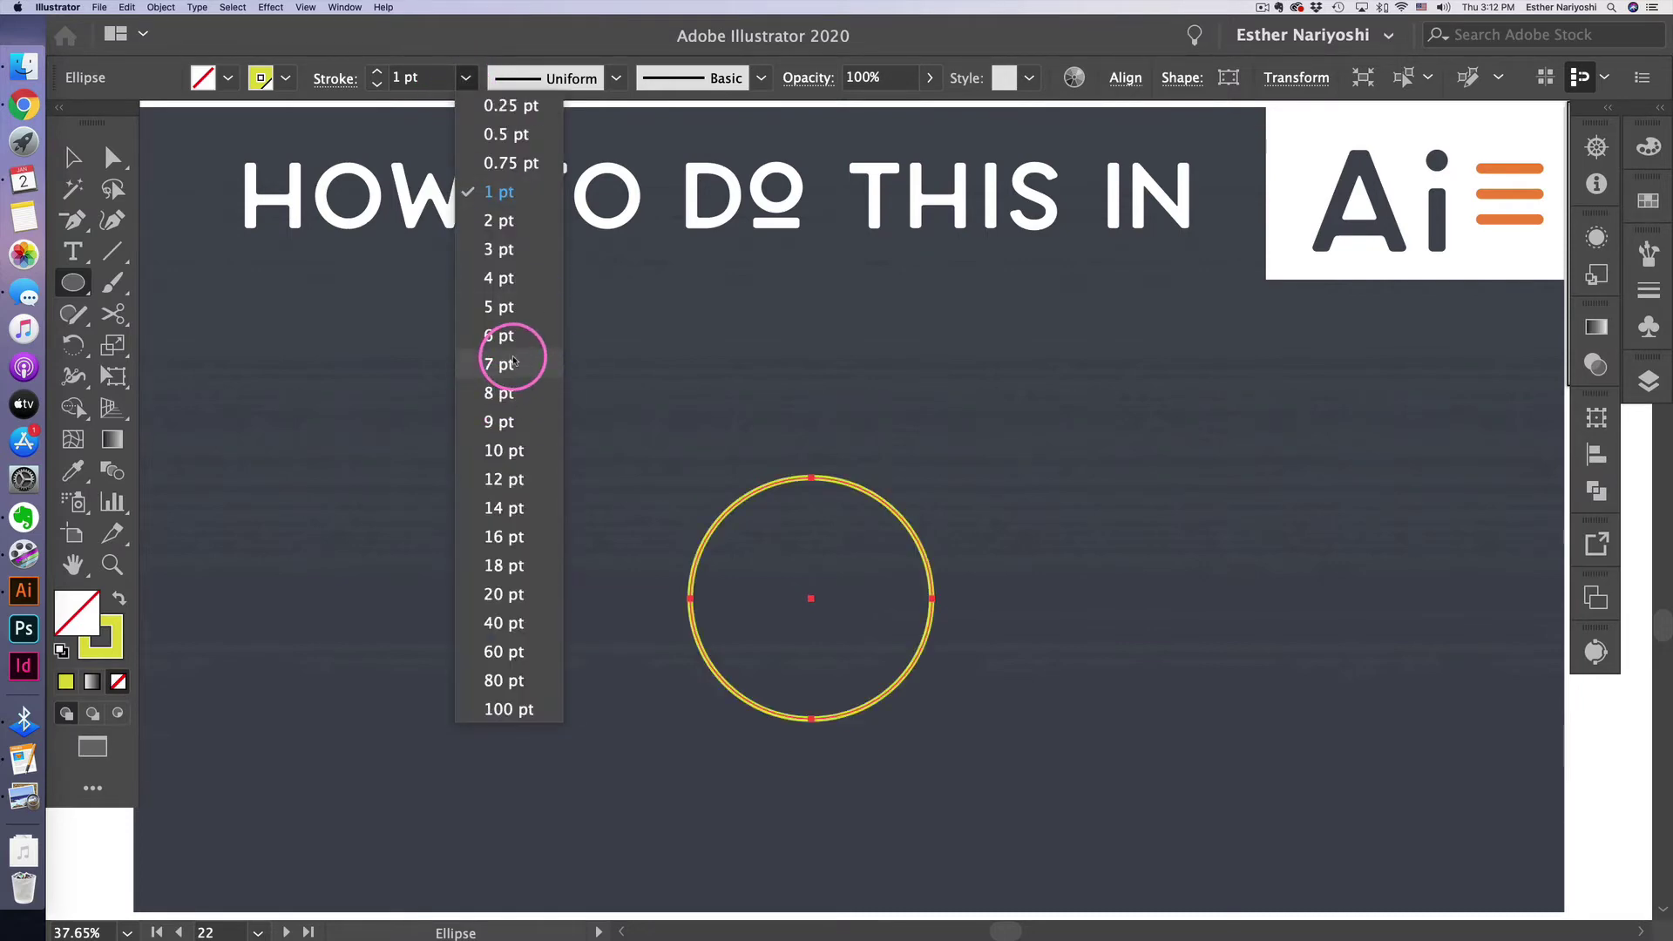
{"action": "key", "text": "v"}
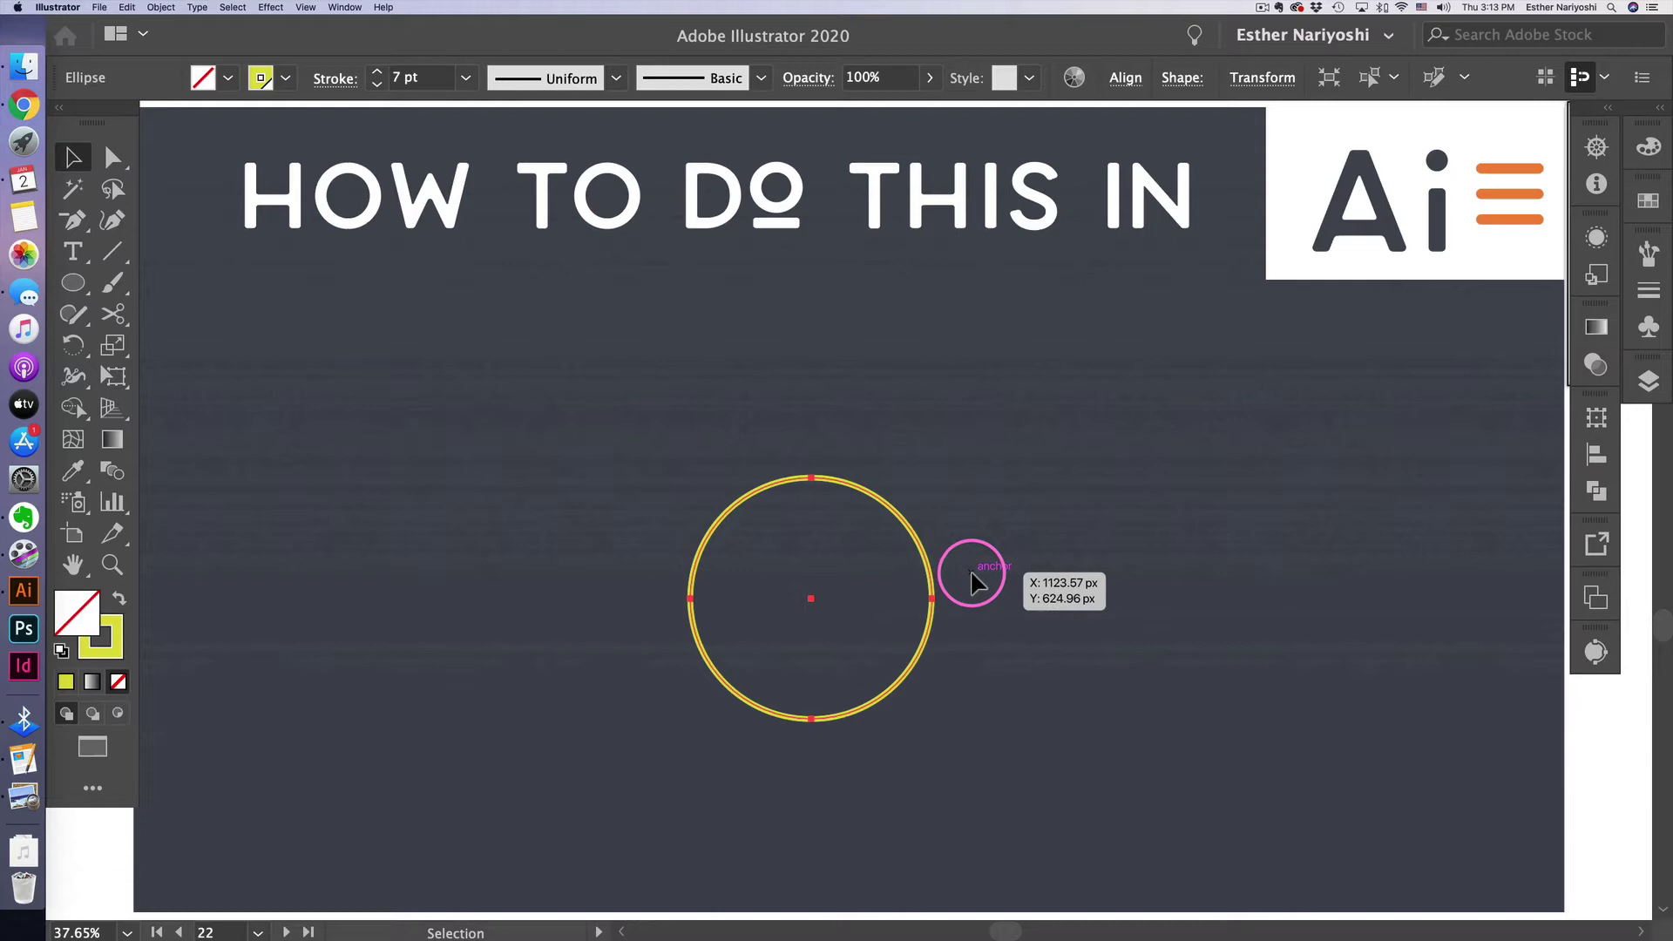
Scale an Alt+Shift copy of the circle outward from its centre into a larger concentric ring.
{"action": "key", "text": "e"}
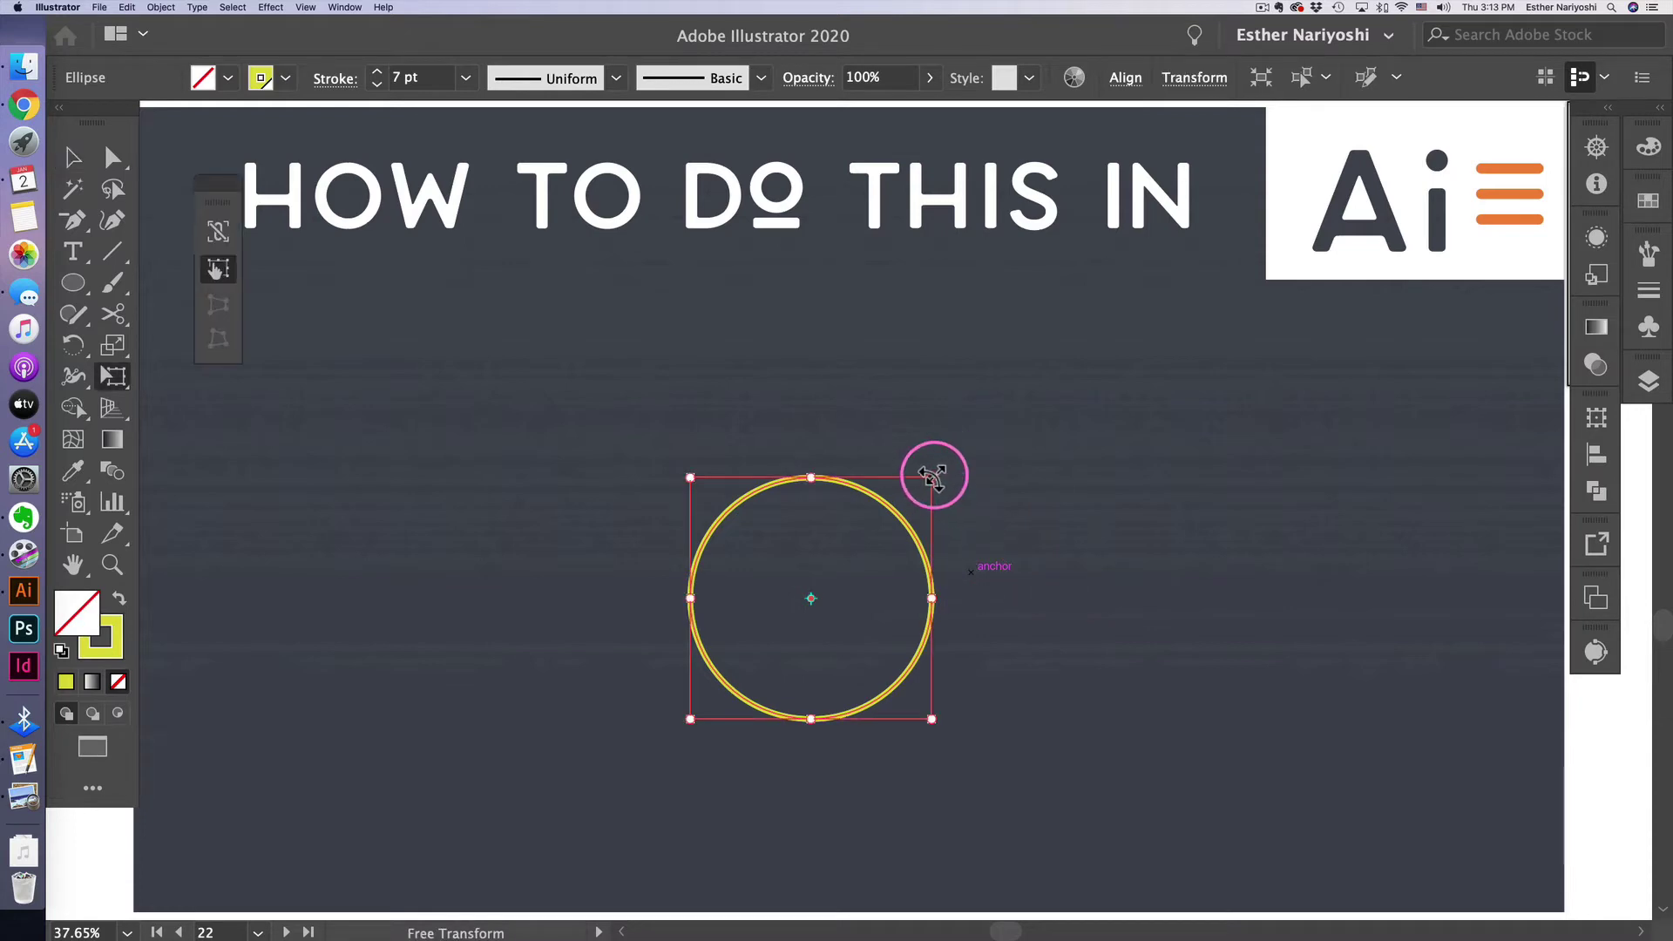
{"action": "left_click_drag", "start_coordinate": [932, 477], "coordinate": [1012, 417]}
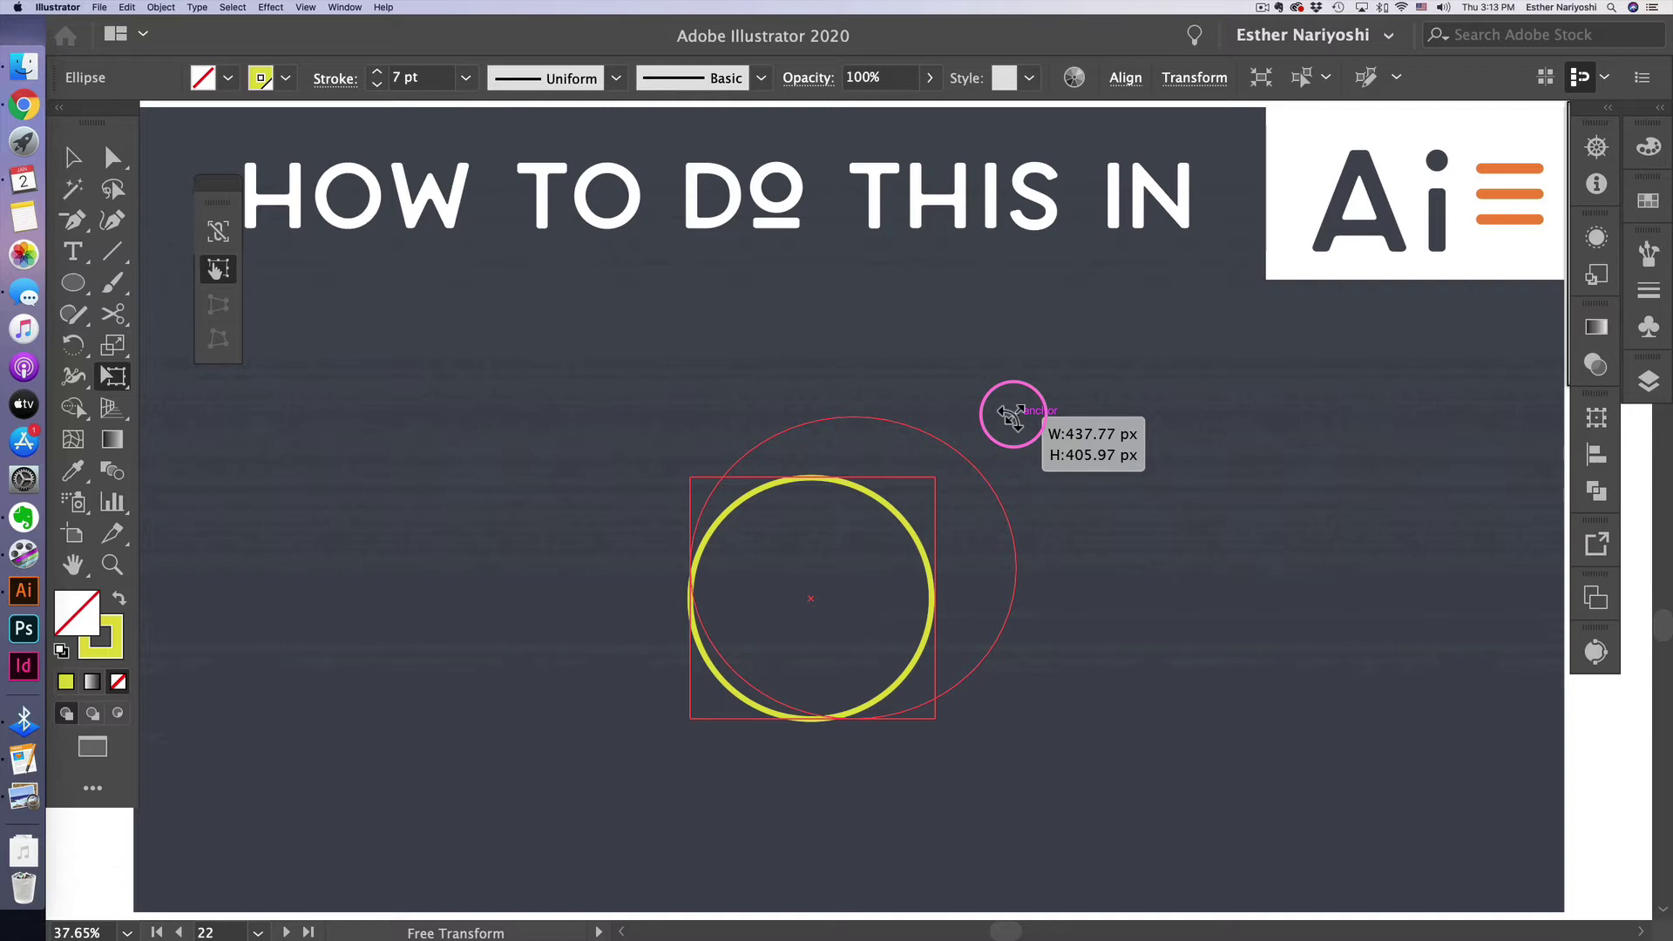
{"action": "key", "text": "alt"}
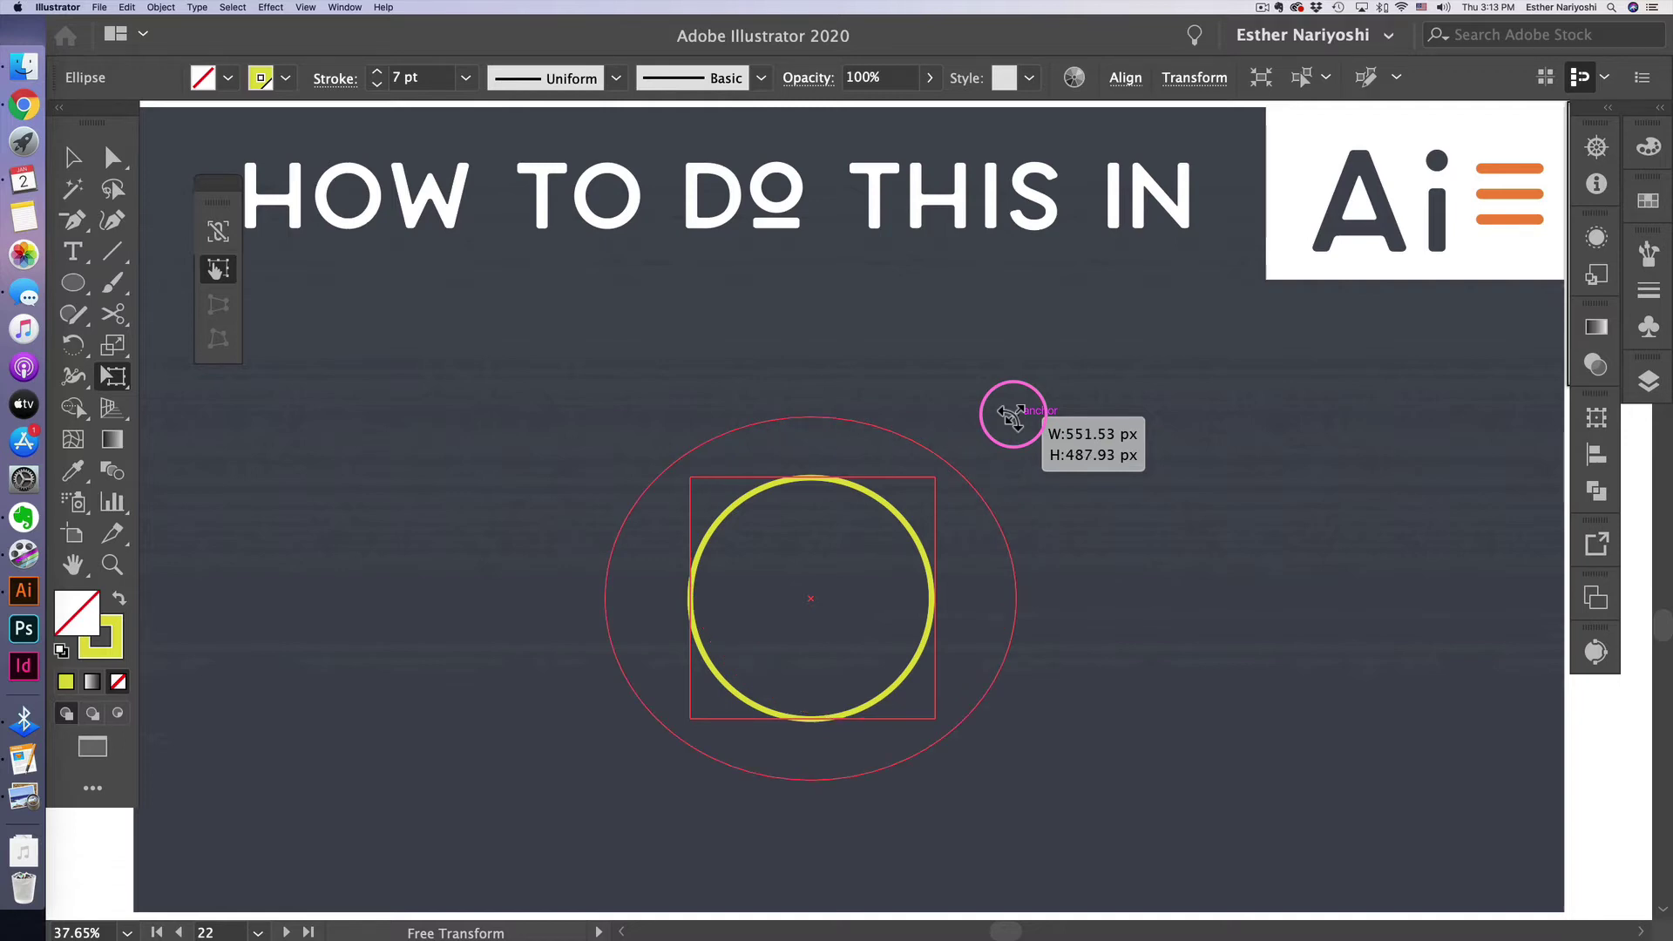
{"action": "mouse_move", "coordinate": [1011, 416]}
{"action": "left_mouse_down"}
{"action": "mouse_move", "coordinate": [985, 453]}
{"action": "mouse_move", "coordinate": [1015, 438]}
{"action": "left_mouse_up"}
{"action": "key", "text": "shift"}
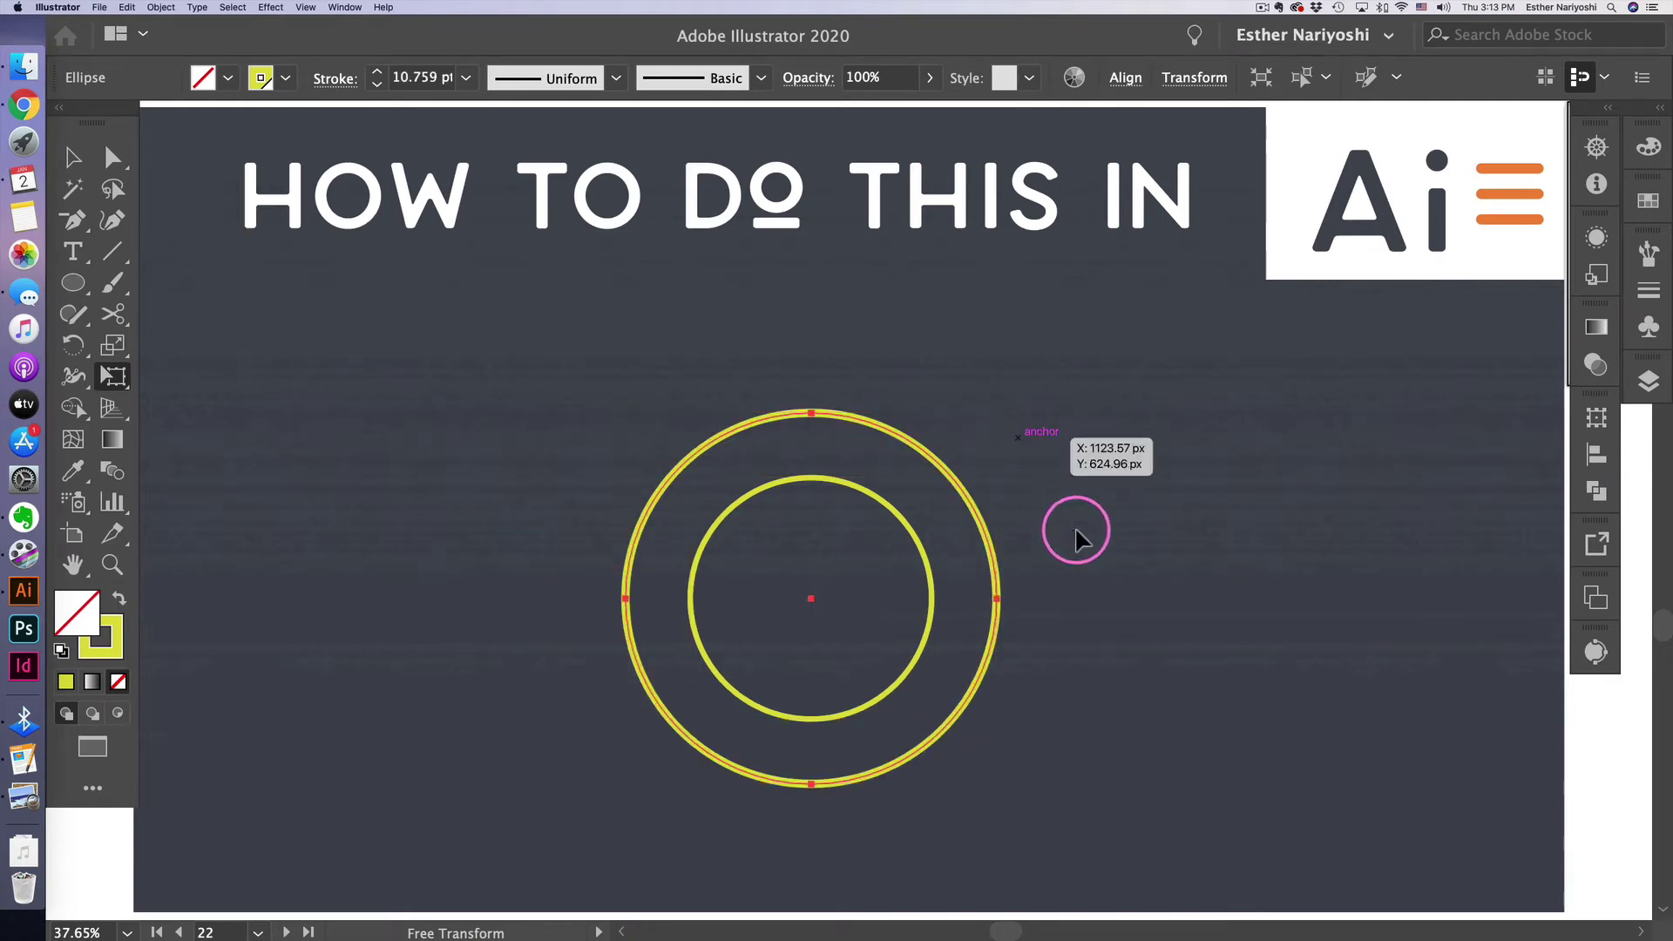
{"action": "key", "text": "v"}
{"action": "left_click", "coordinate": [1077, 531]}
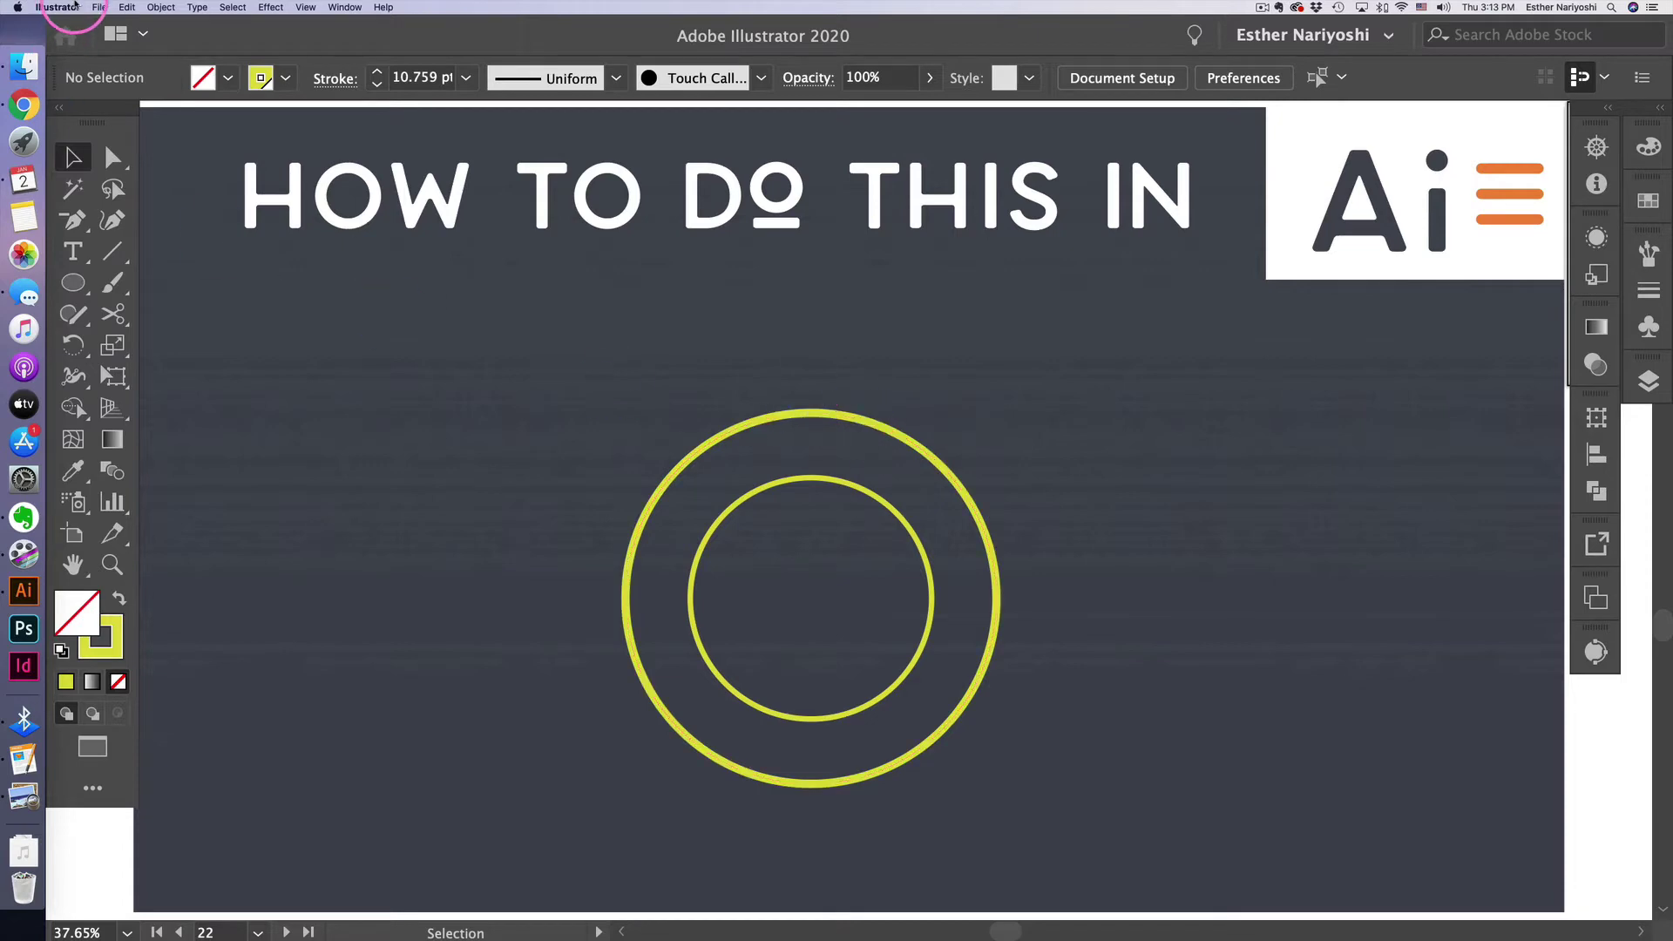
With the outer ring selected, turn off Scale Strokes & Effects in General preferences.
{"action": "left_click", "coordinate": [885, 440]}
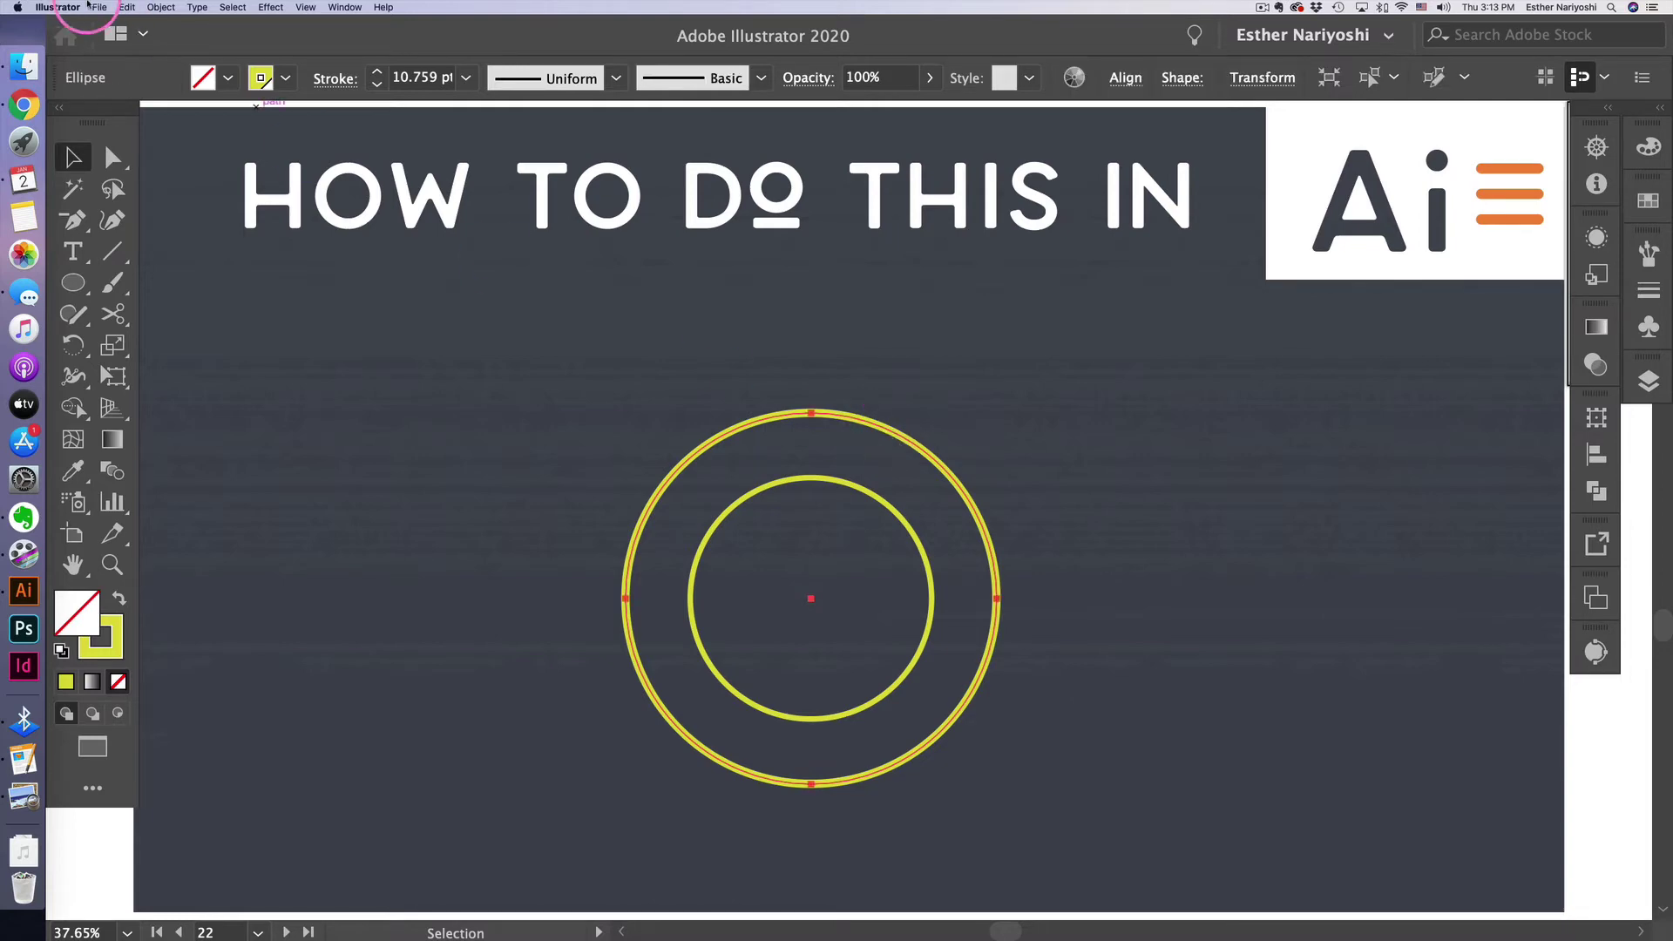
{"action": "left_click", "coordinate": [57, 8]}
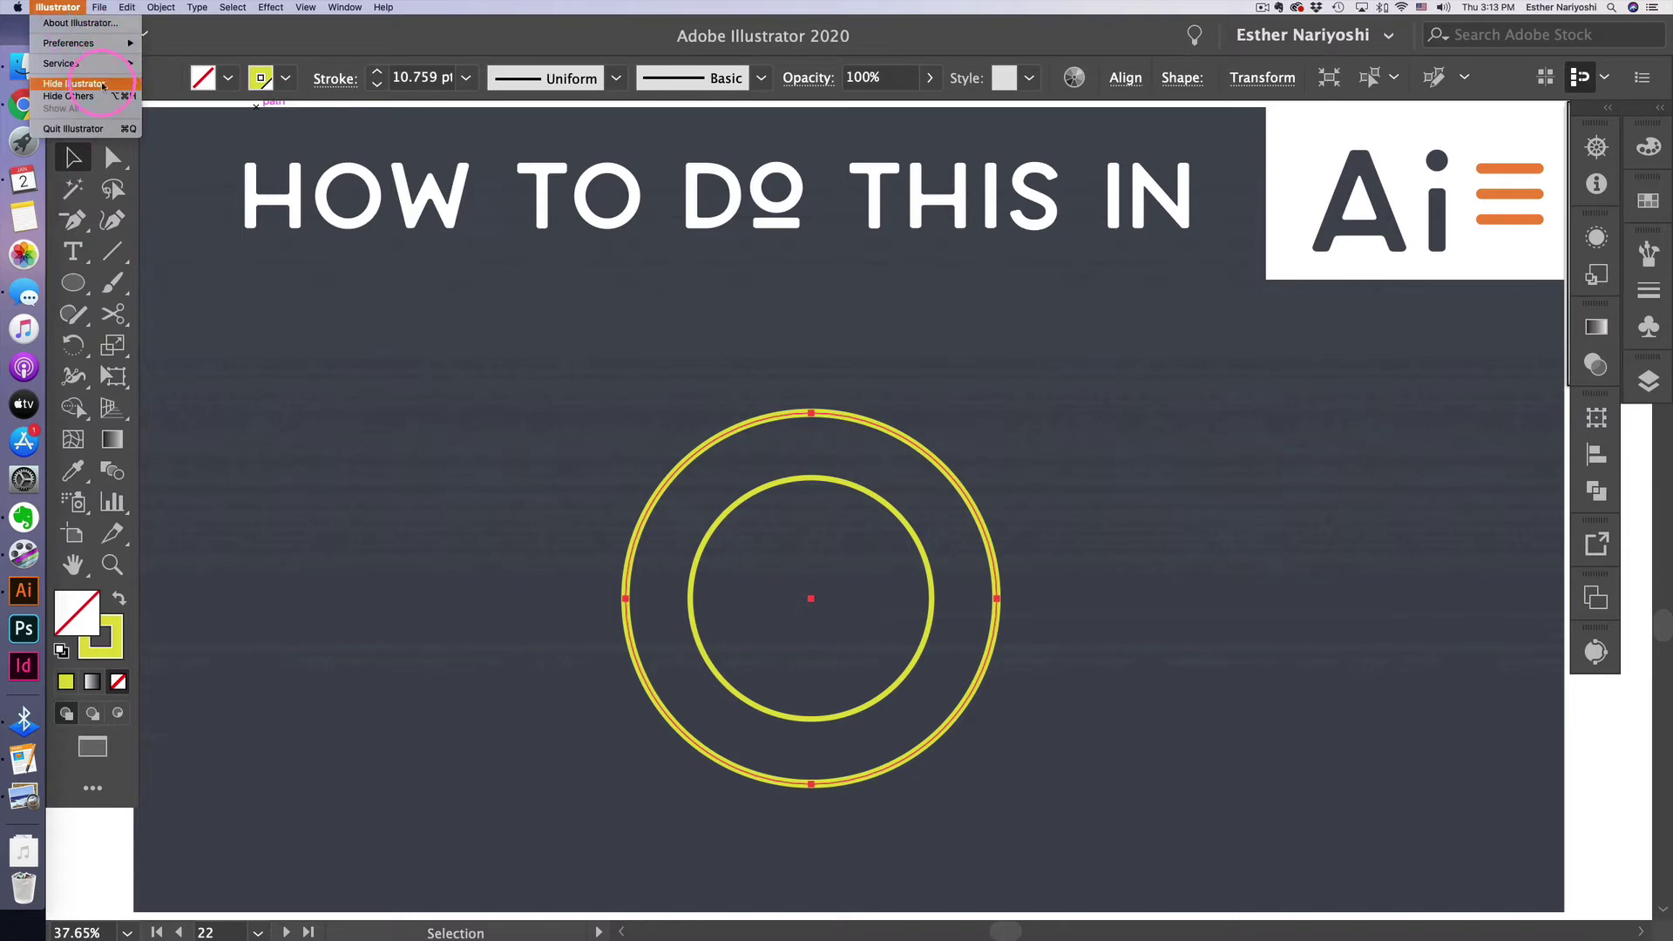
{"action": "mouse_move", "coordinate": [87, 43]}
{"action": "left_click", "coordinate": [177, 45]}
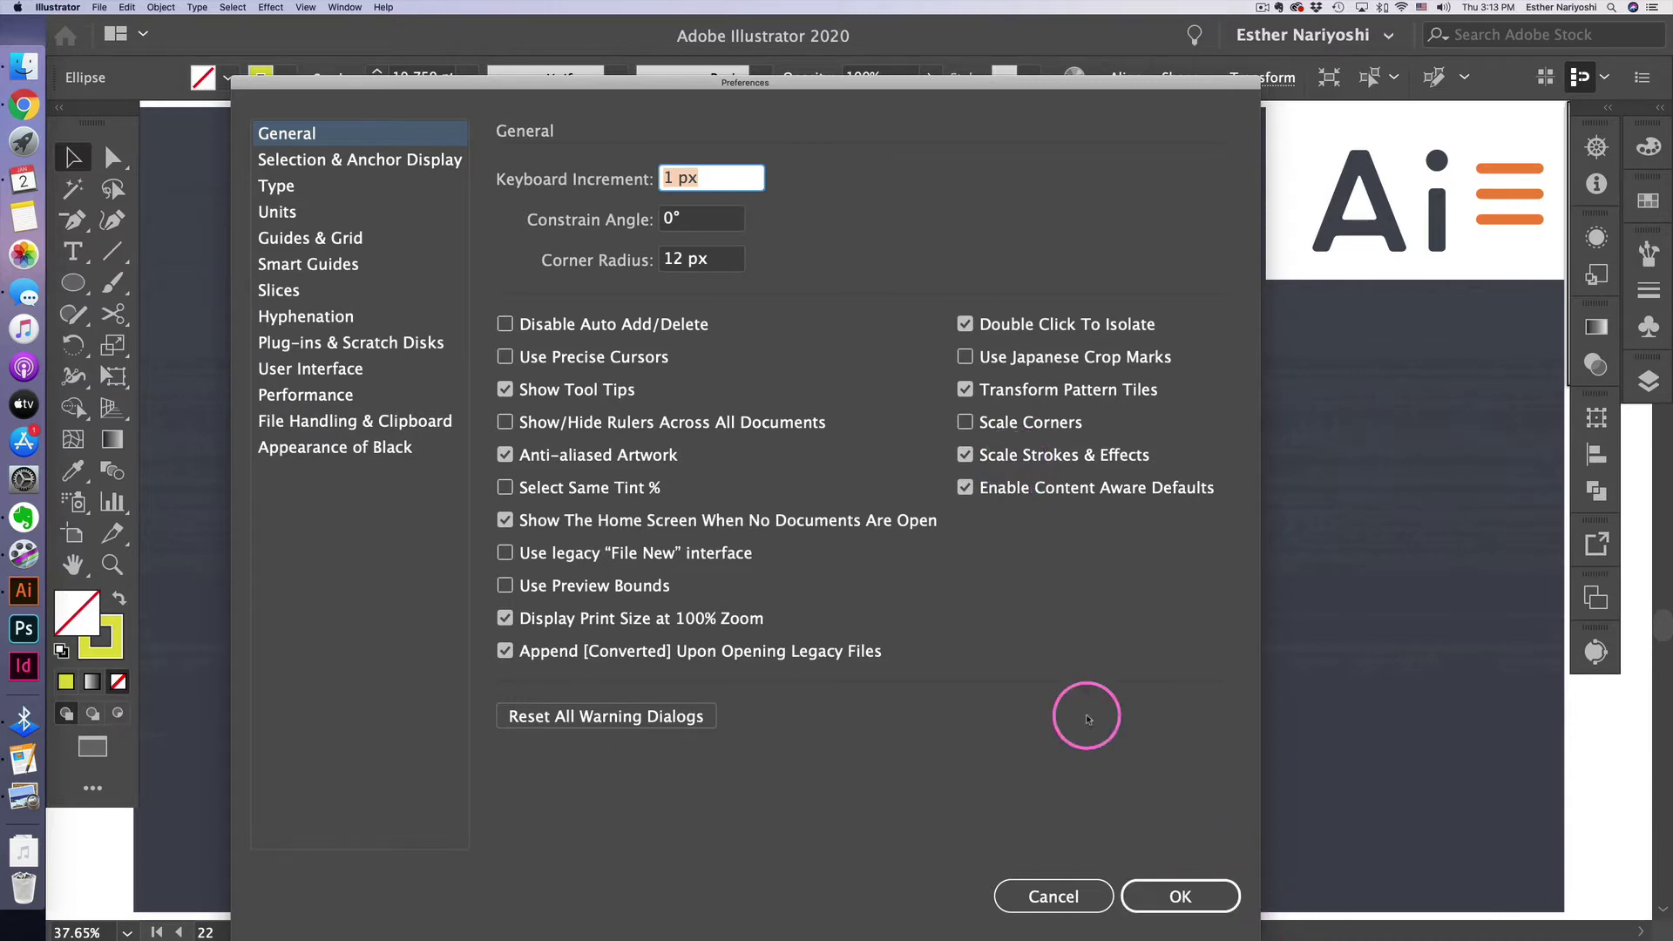
{"action": "left_click", "coordinate": [1007, 454]}
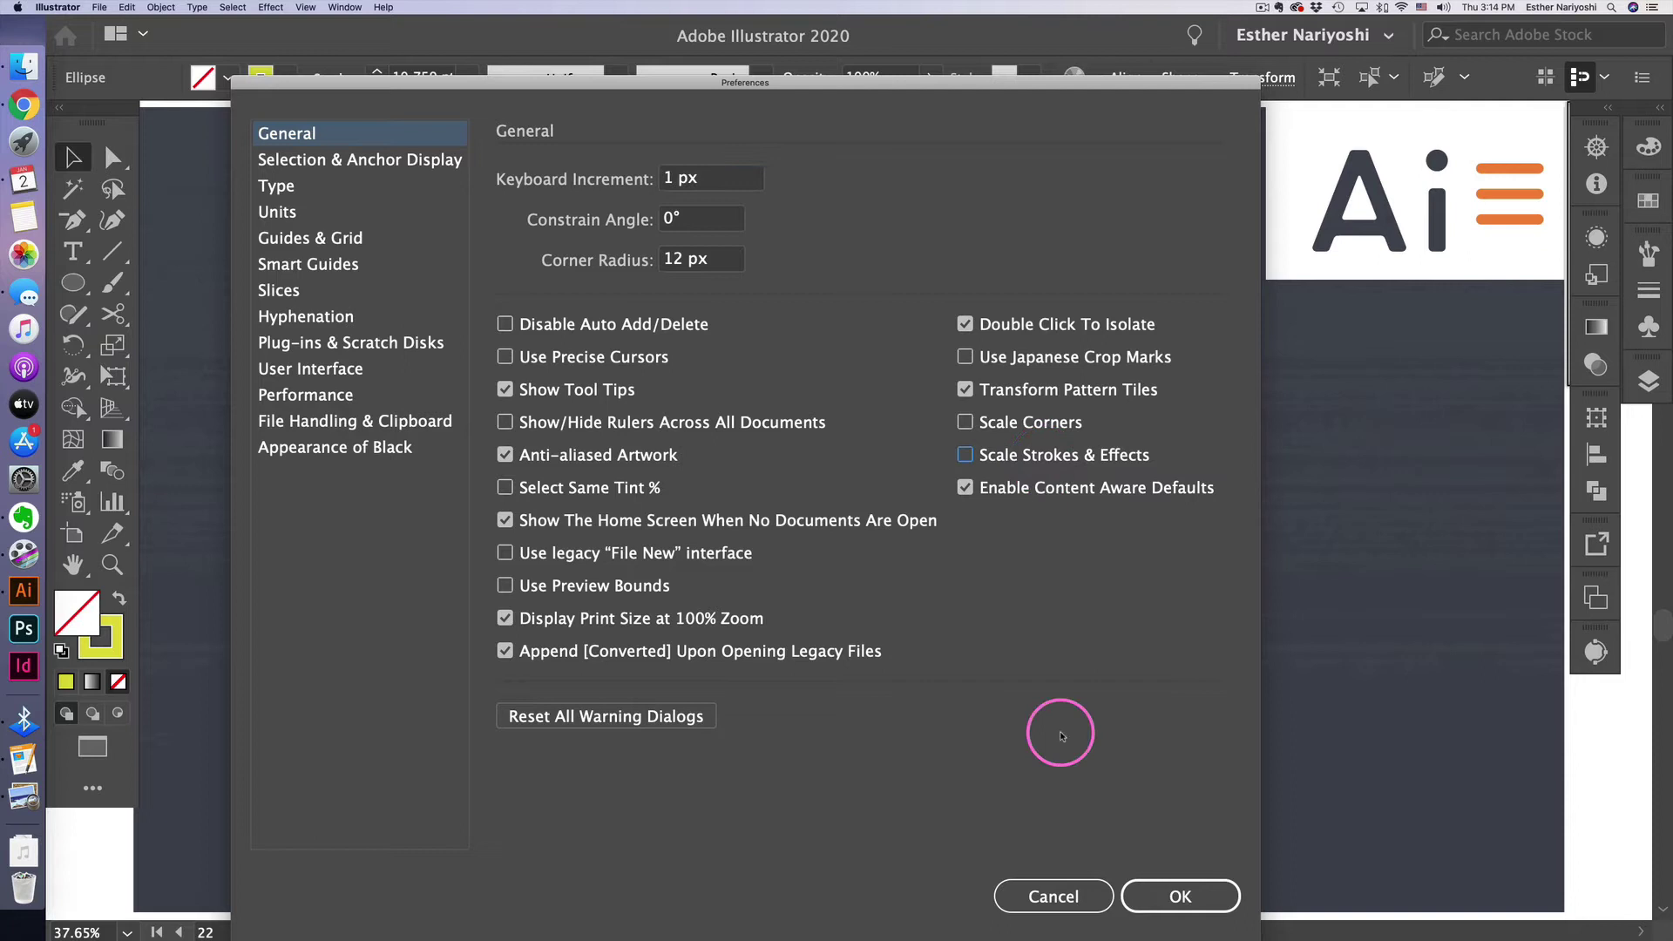
{"action": "left_click", "coordinate": [1176, 896]}
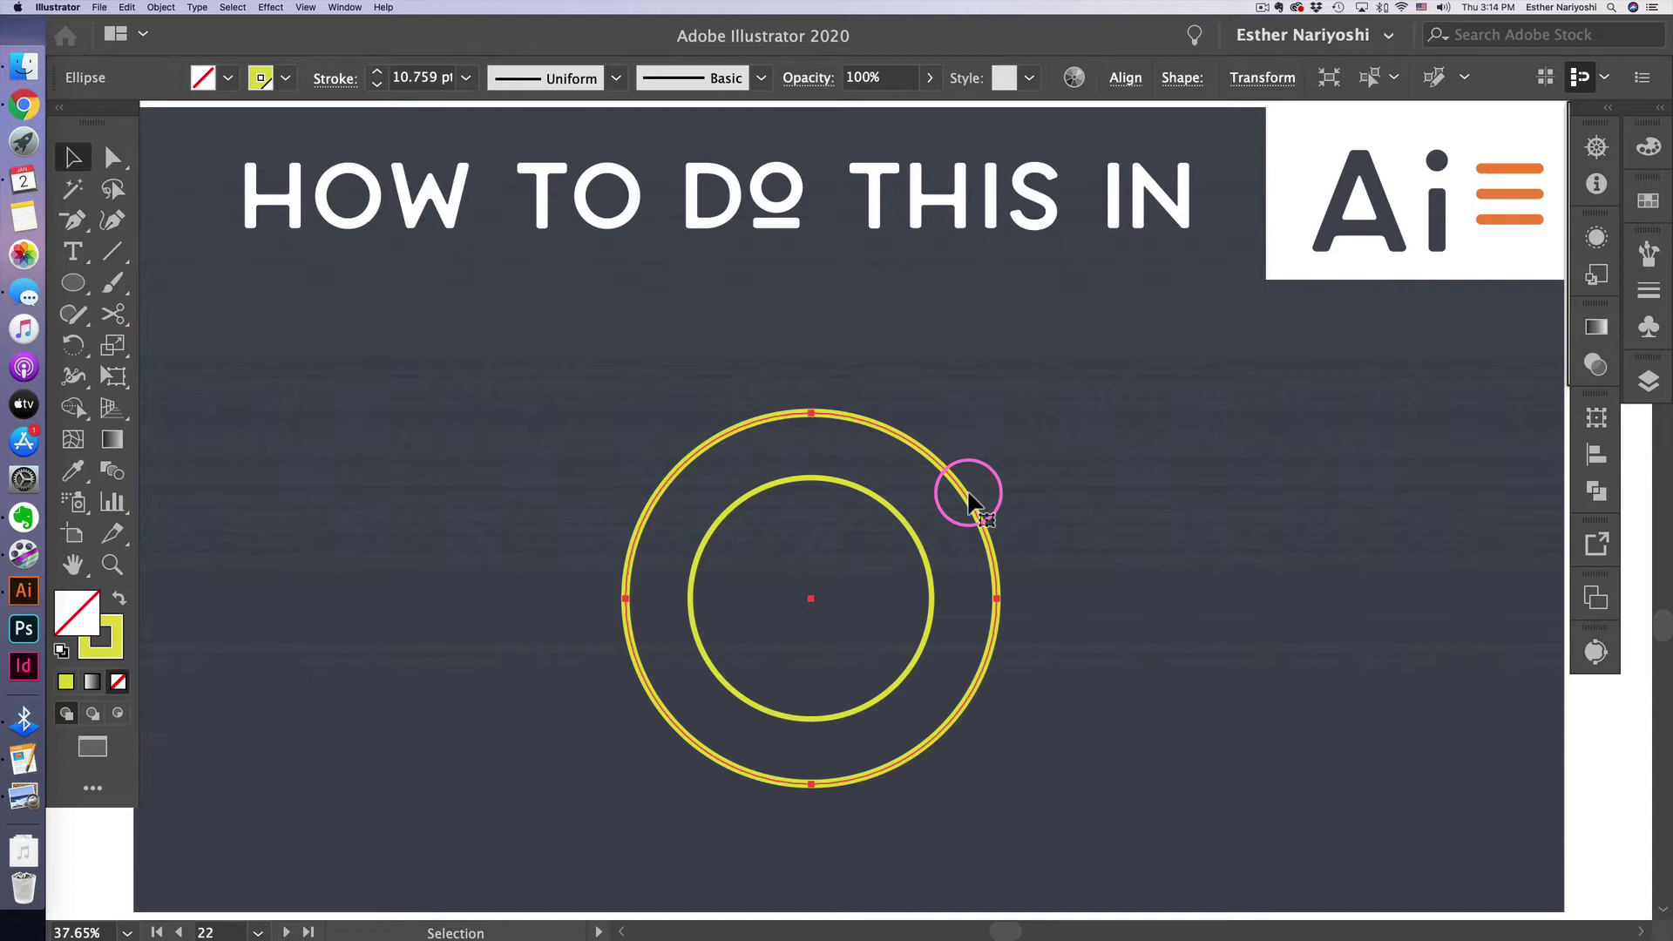
Eyedropper the inner circle's 7 pt stroke onto the outer ring, then select the inner circle.
{"action": "key", "text": "i"}
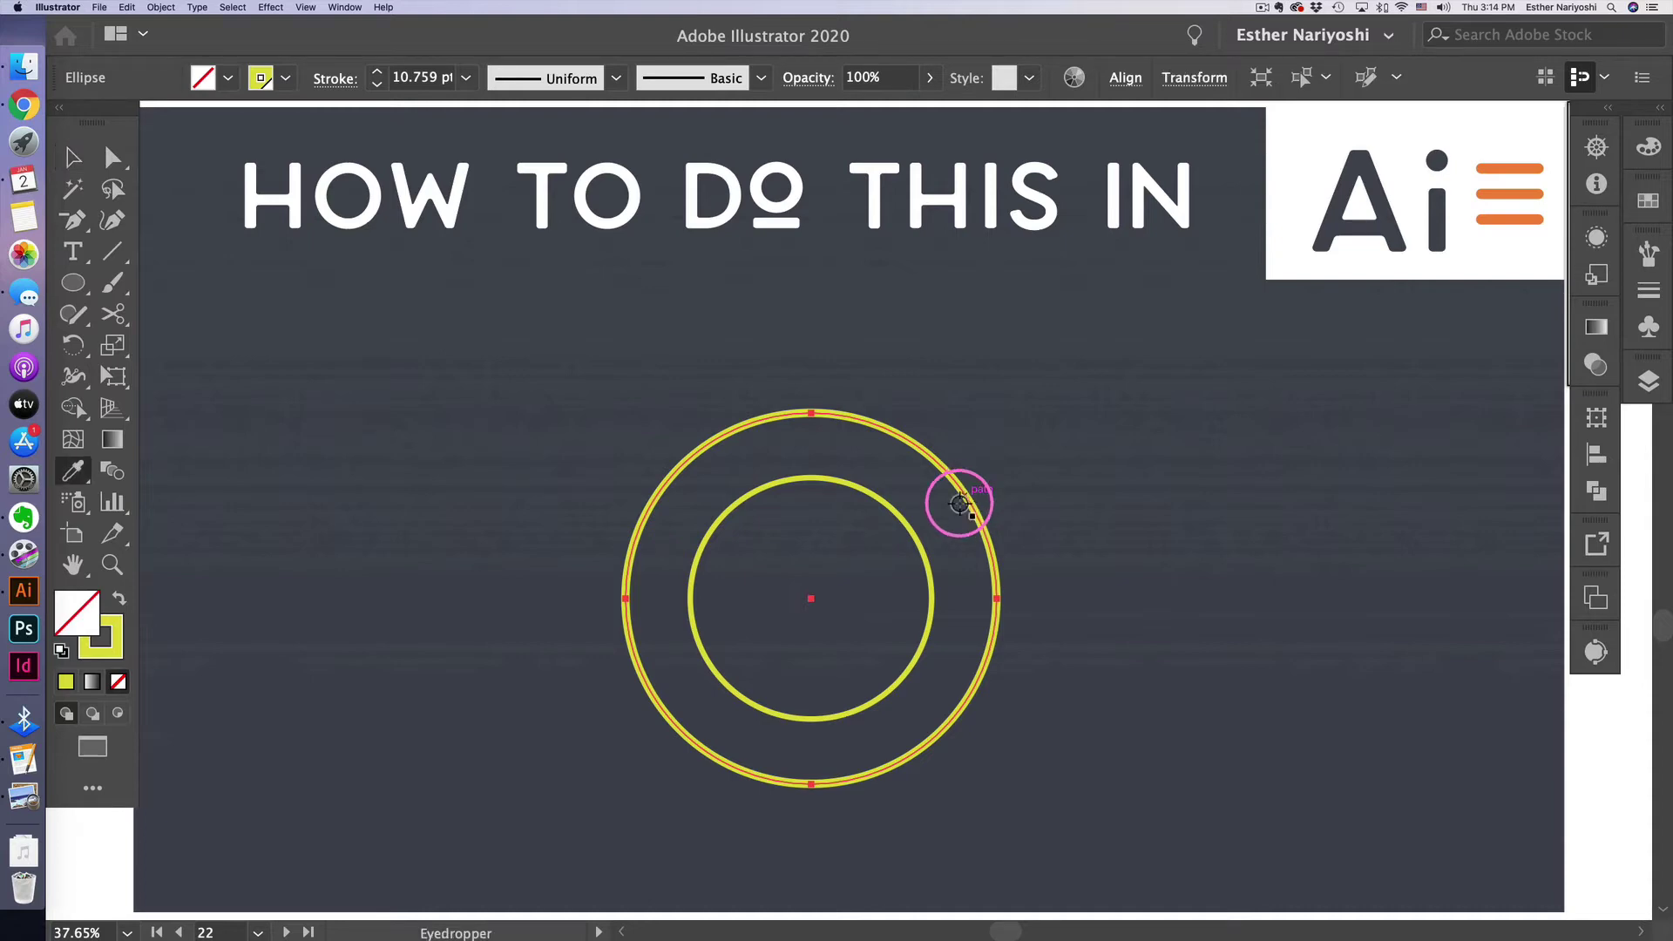
{"action": "left_click", "coordinate": [915, 545]}
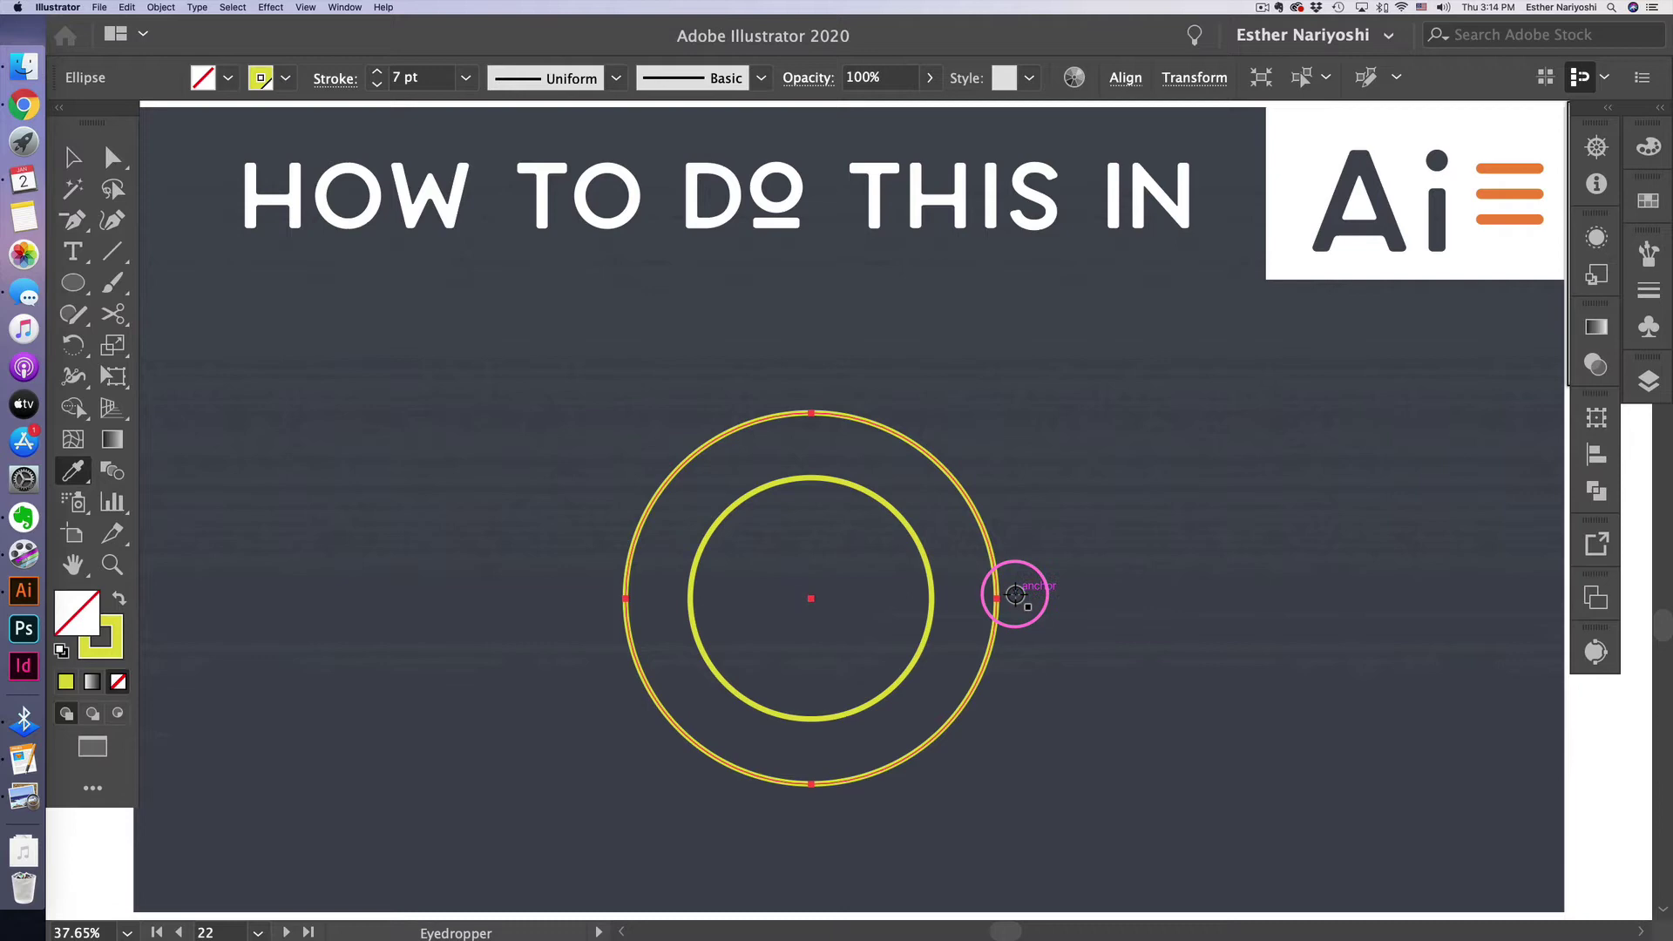
{"action": "key", "text": "v"}
{"action": "left_click", "coordinate": [1041, 602]}
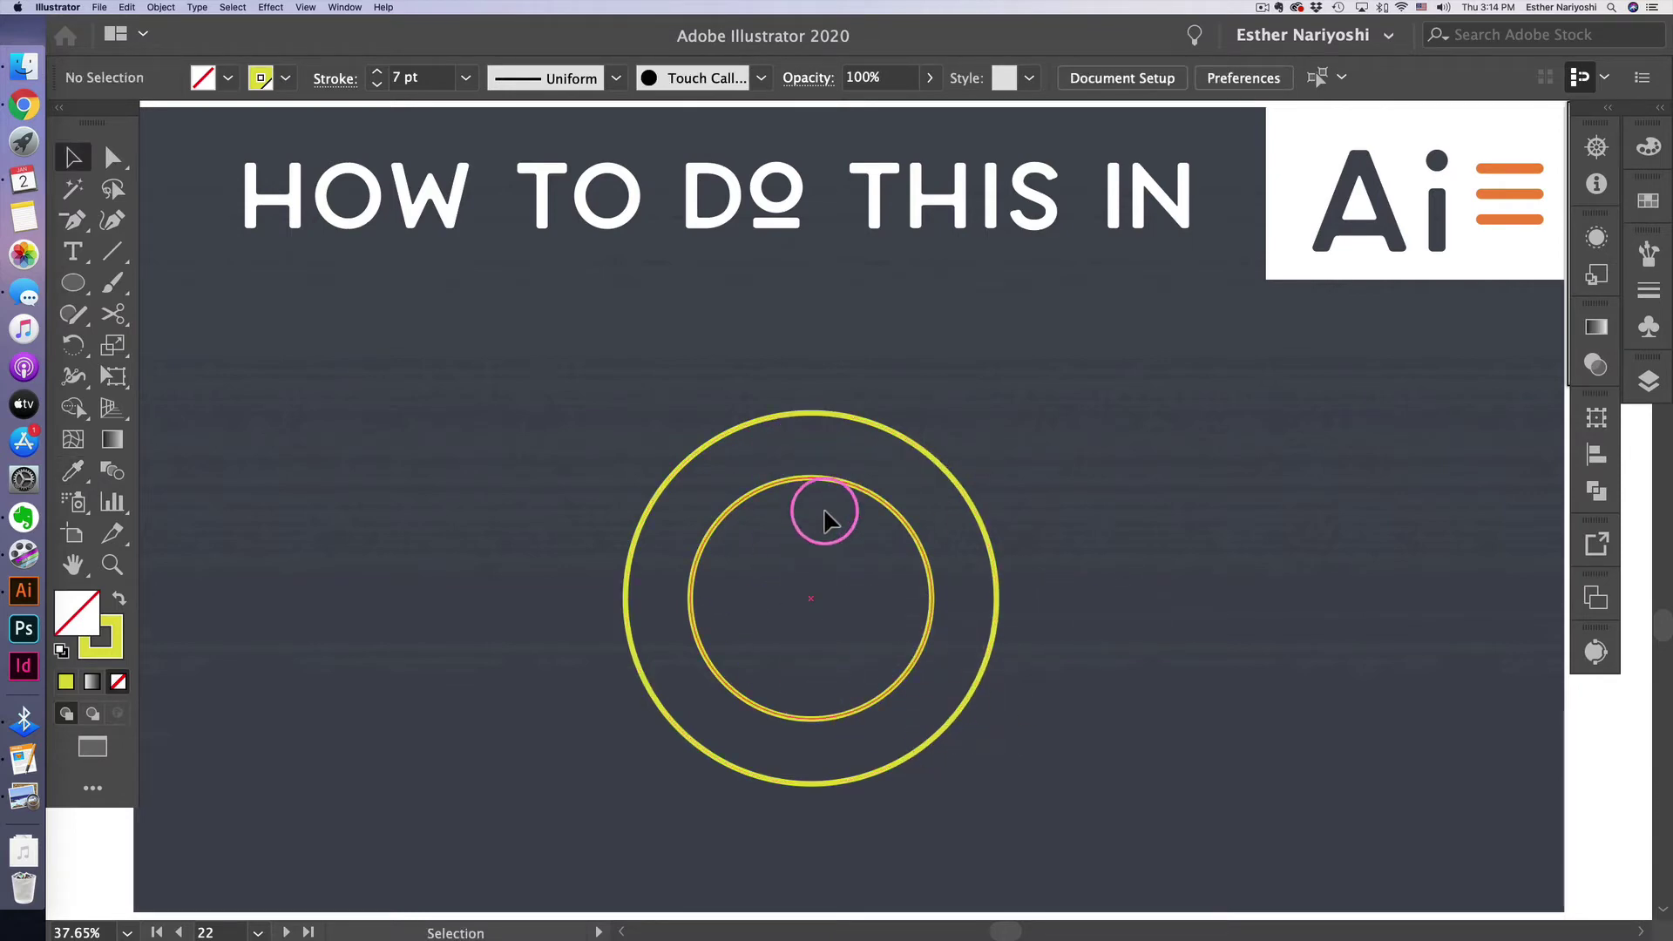
{"action": "left_click", "coordinate": [882, 499]}
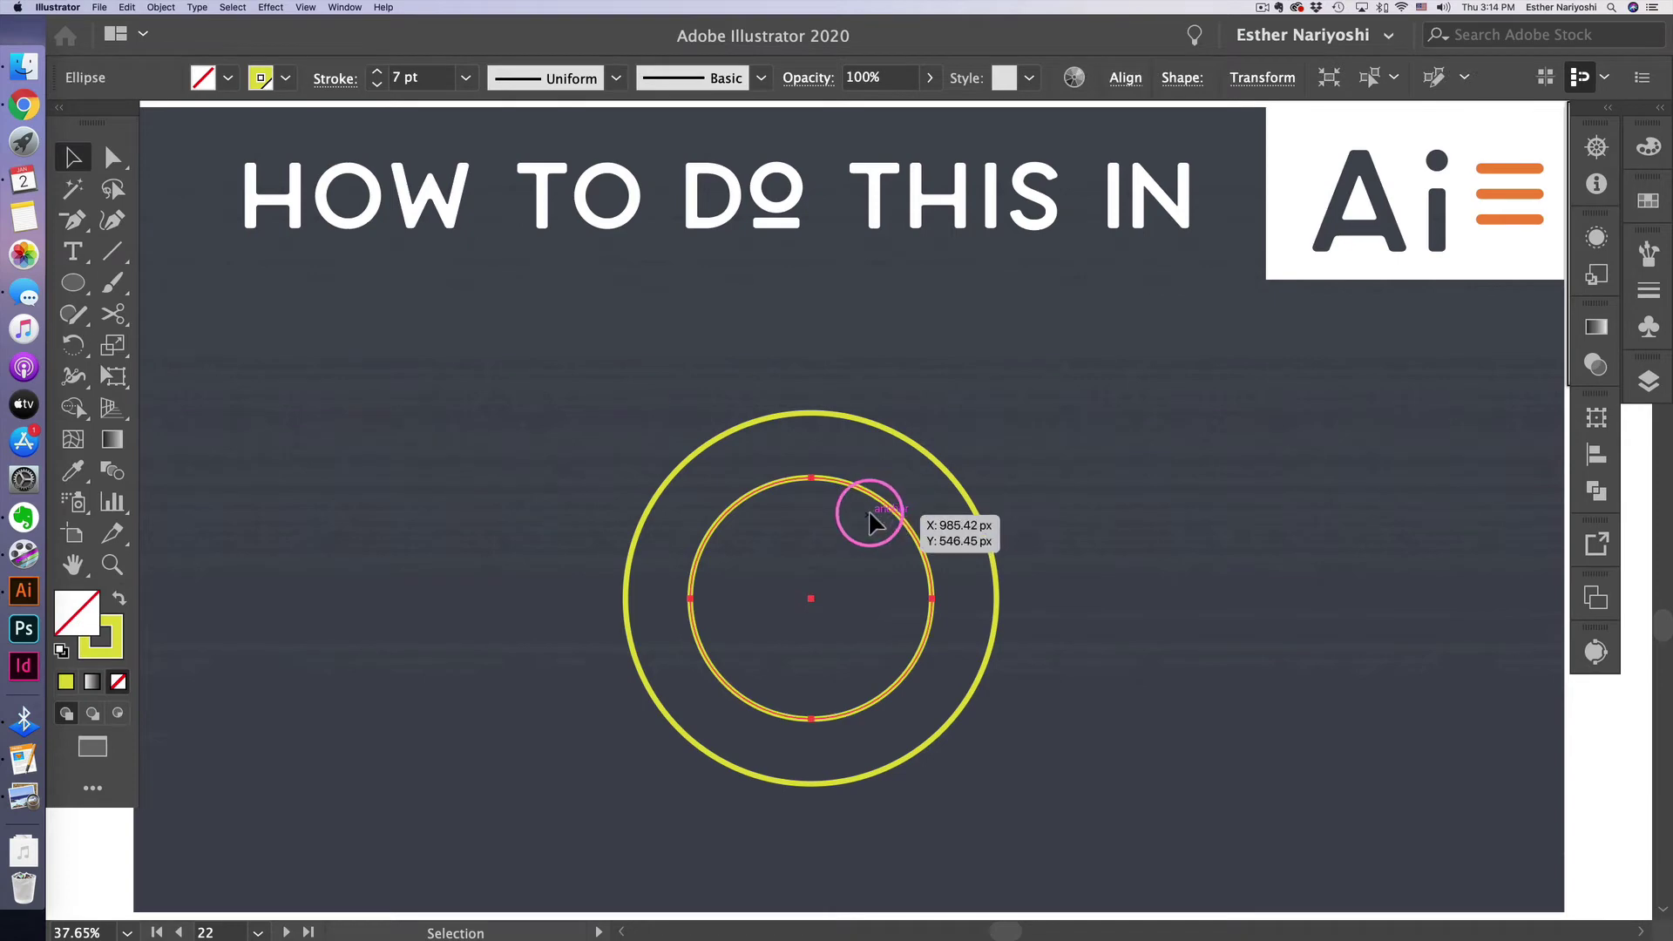
{"action": "key", "text": "t"}
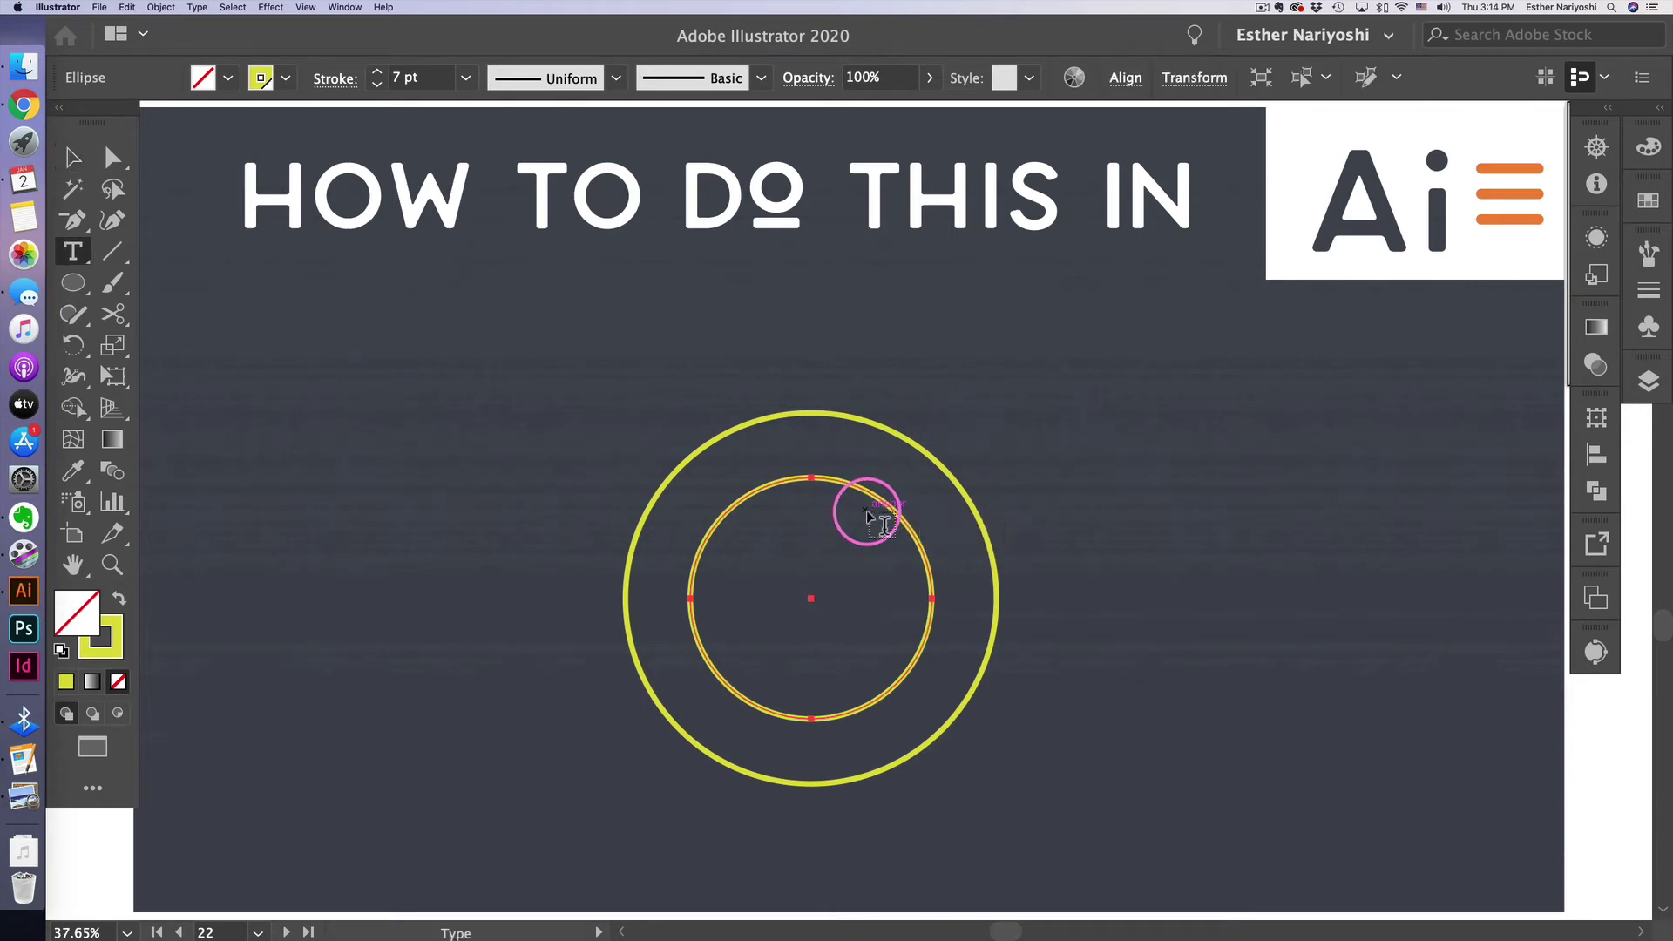
Choose the Type on a Path tool from the text tools flyout.
{"action": "left_click", "coordinate": [78, 253]}
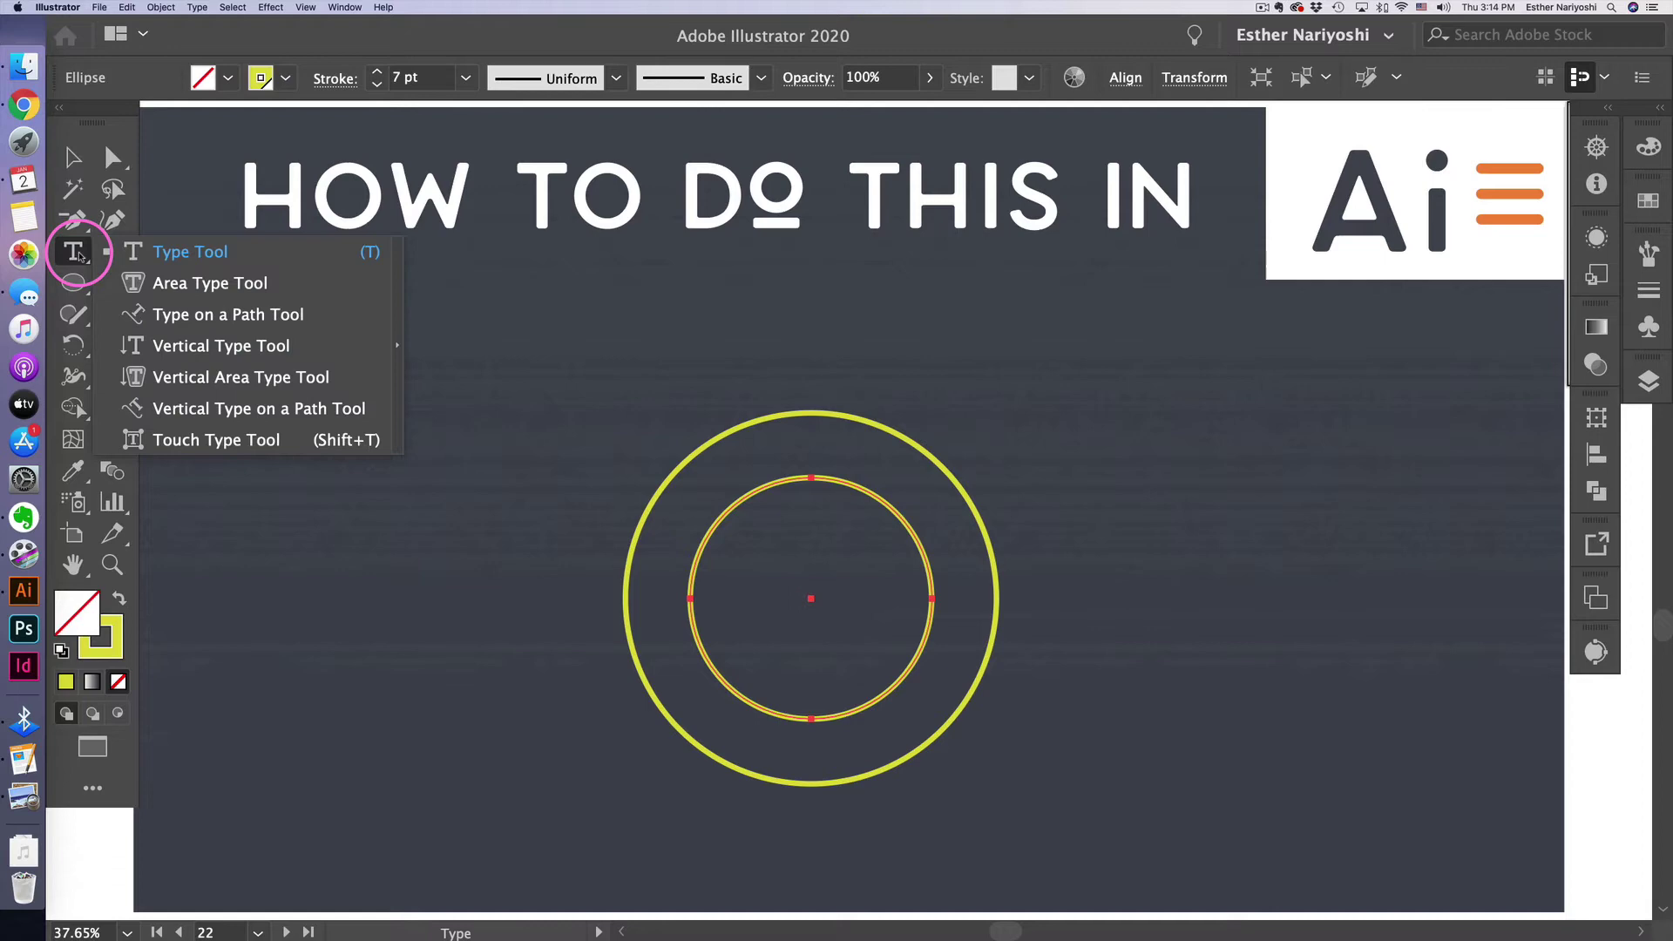
{"action": "left_click", "coordinate": [199, 317]}
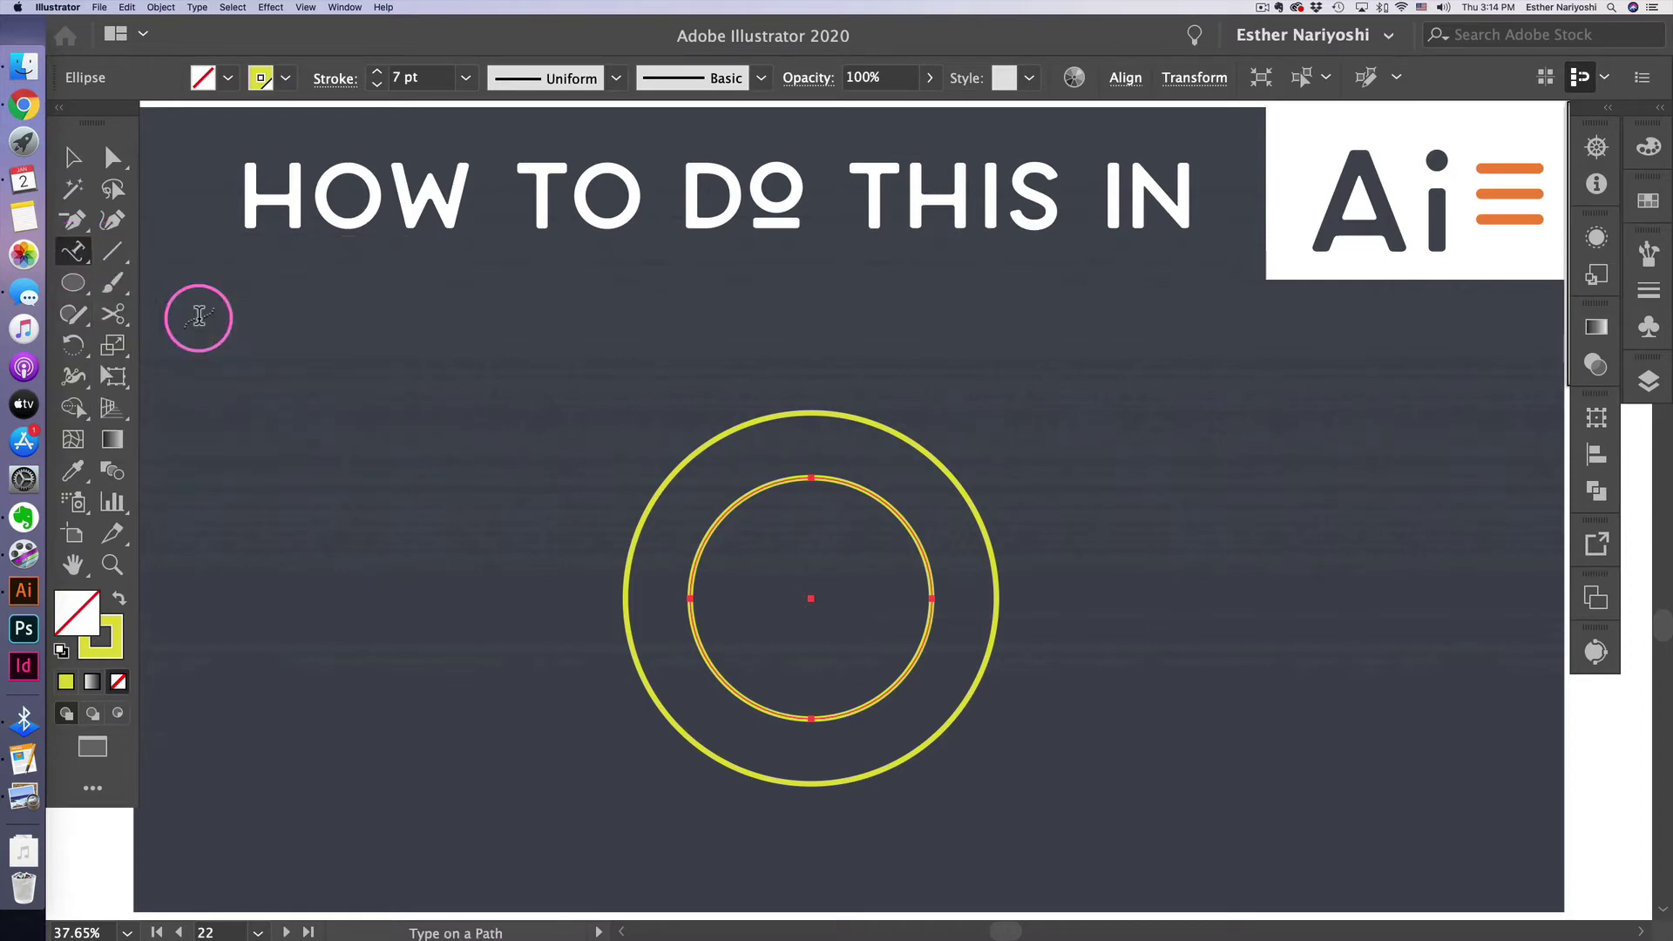
Replace the placeholder at the top of the inner circle with 'LONDON •'.
{"action": "left_click", "coordinate": [810, 478]}
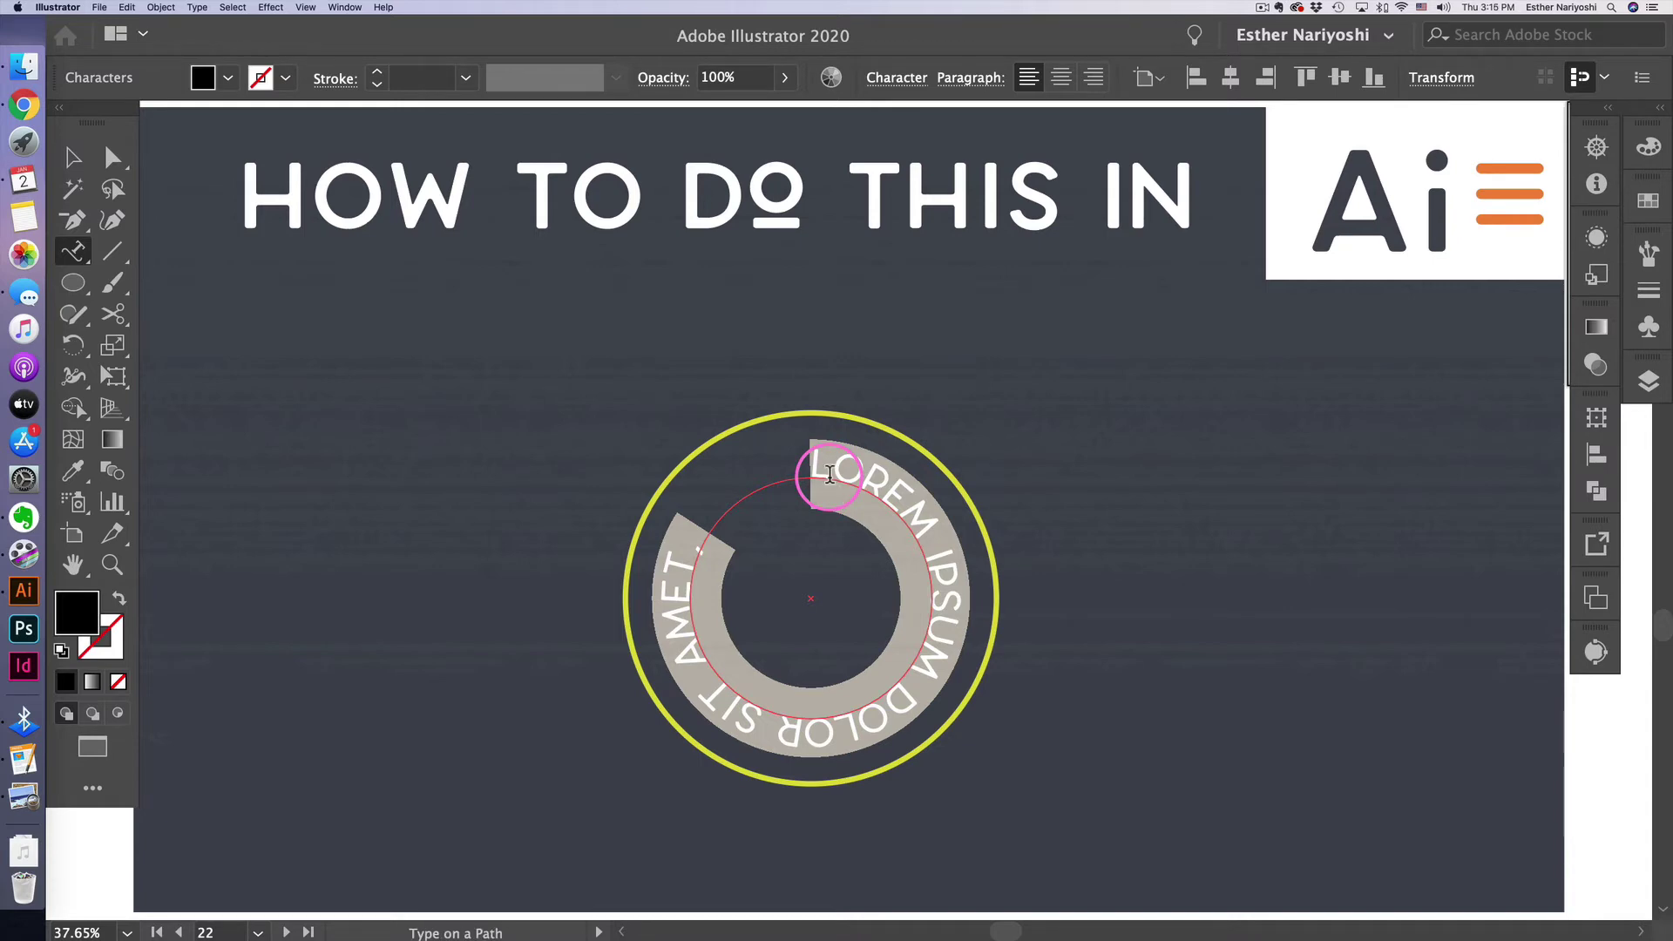
{"action": "type", "text": "LONG"}
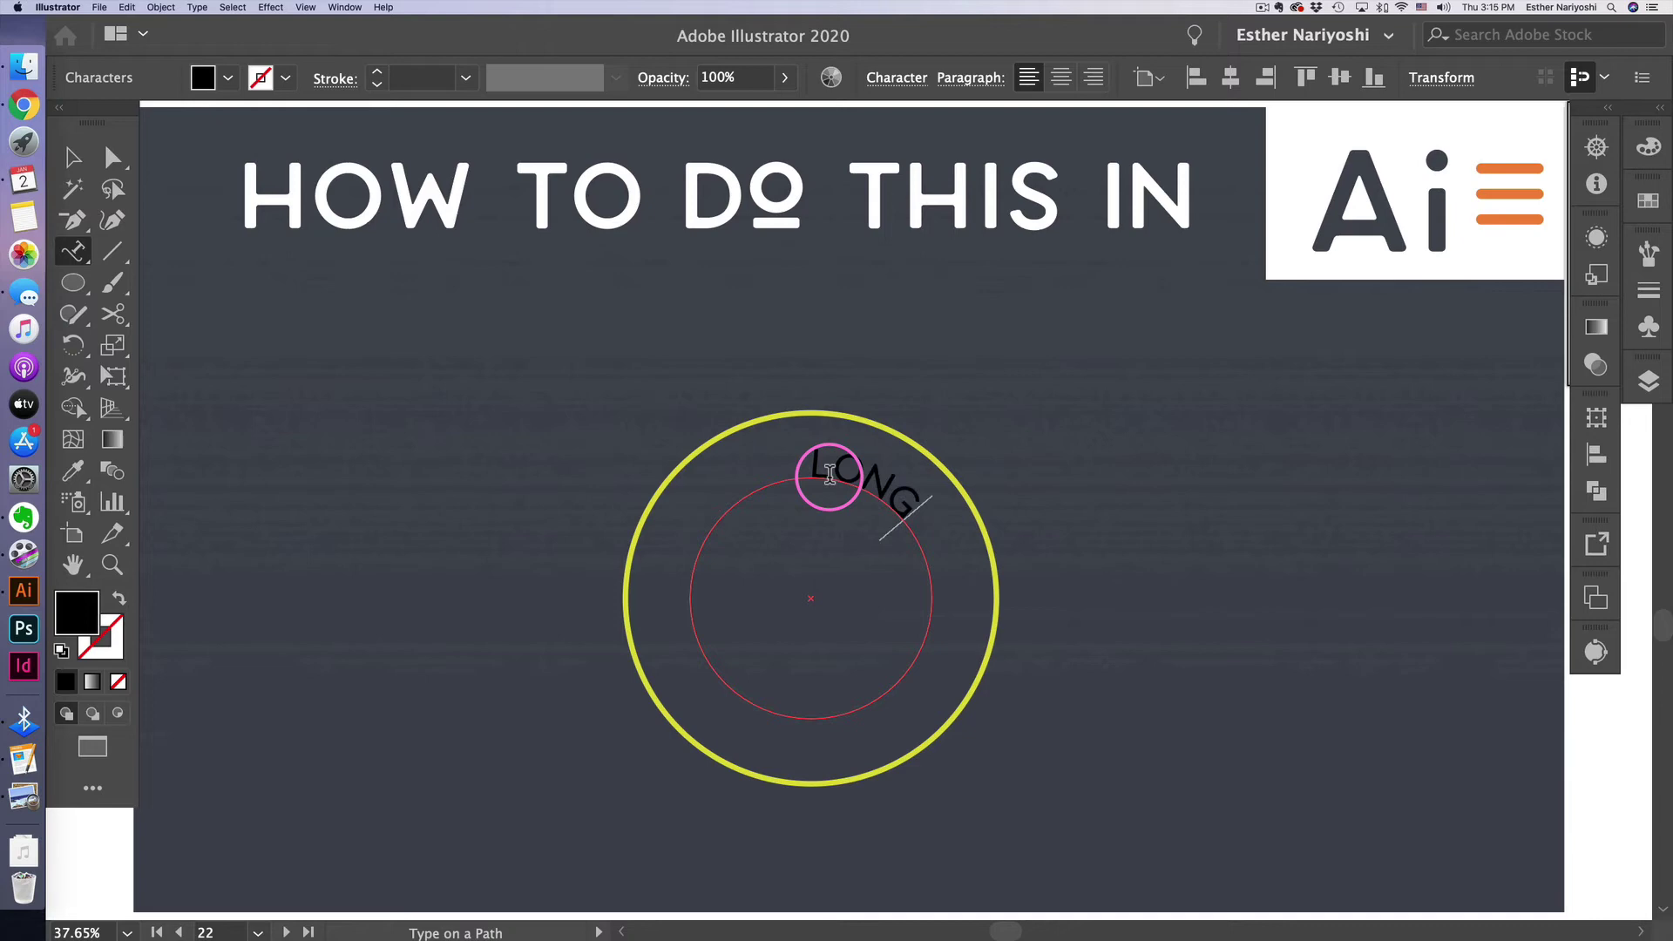
{"action": "key", "text": "BackSpace"}
{"action": "type", "text": "DON"}
{"action": "key", "text": "space"}
Copy the 'LONDON •' text and paste it twice more so it repeats three times.
{"action": "key", "text": "super+a"}
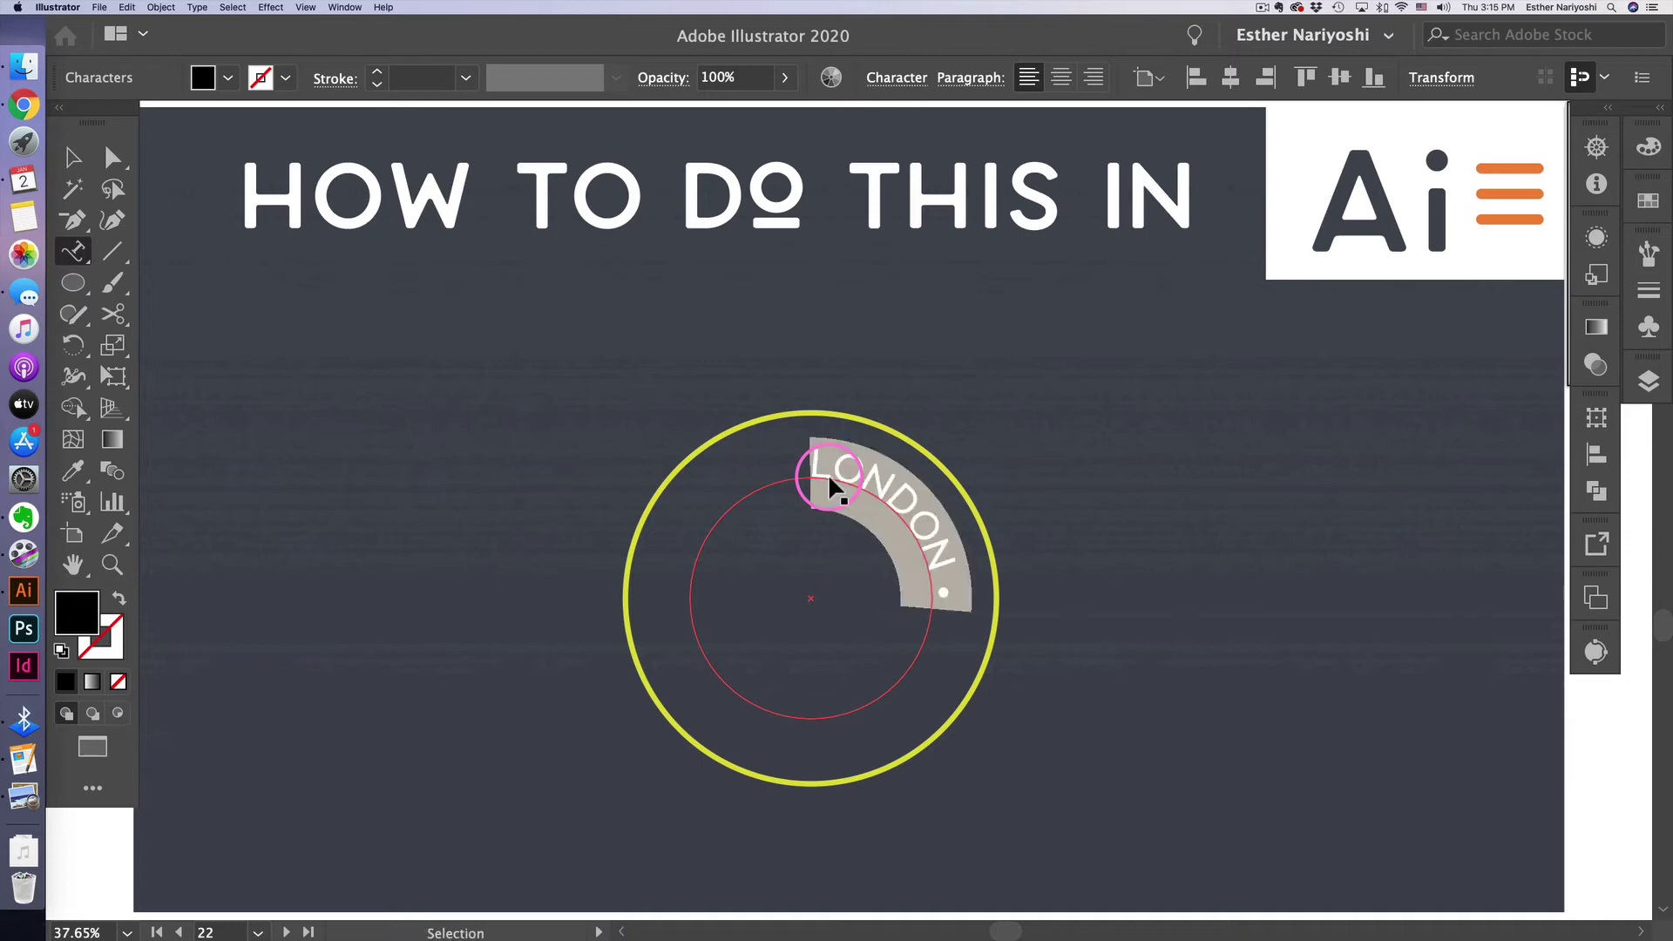
{"action": "key", "text": "super+c"}
{"action": "key", "text": "Right"}
{"action": "key", "text": "super+v"}
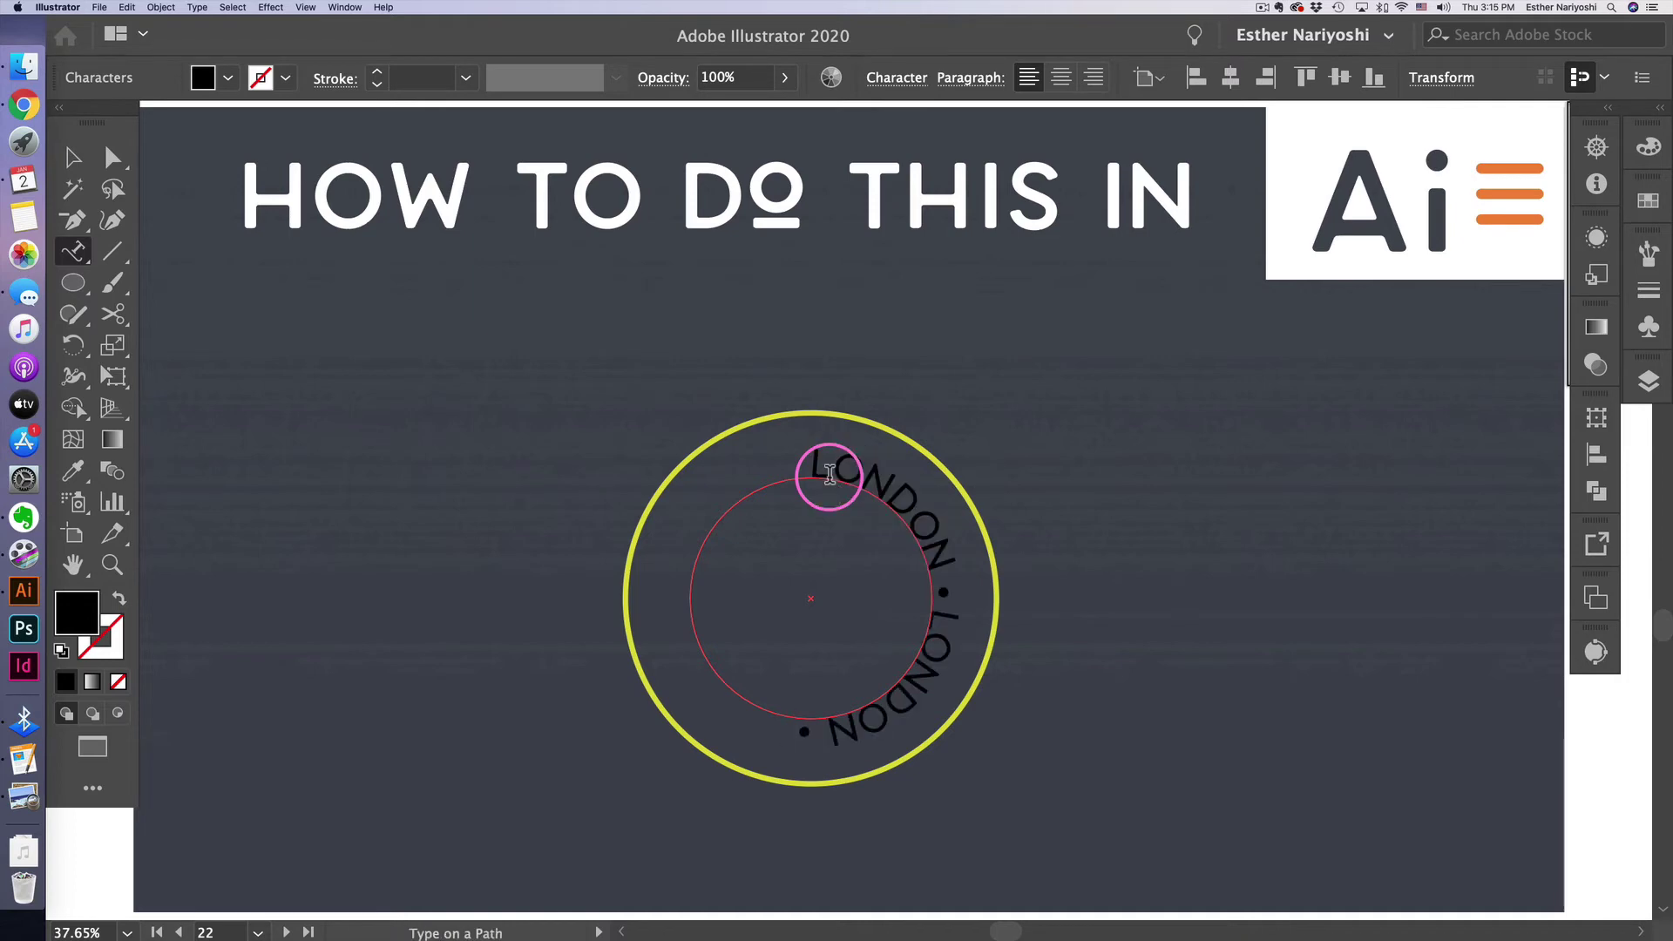
{"action": "key", "text": "super+v"}
Insert a bullet at the start of the path text so 'LONDON •' closes the ring evenly.
{"action": "key", "text": "super+shift+a"}
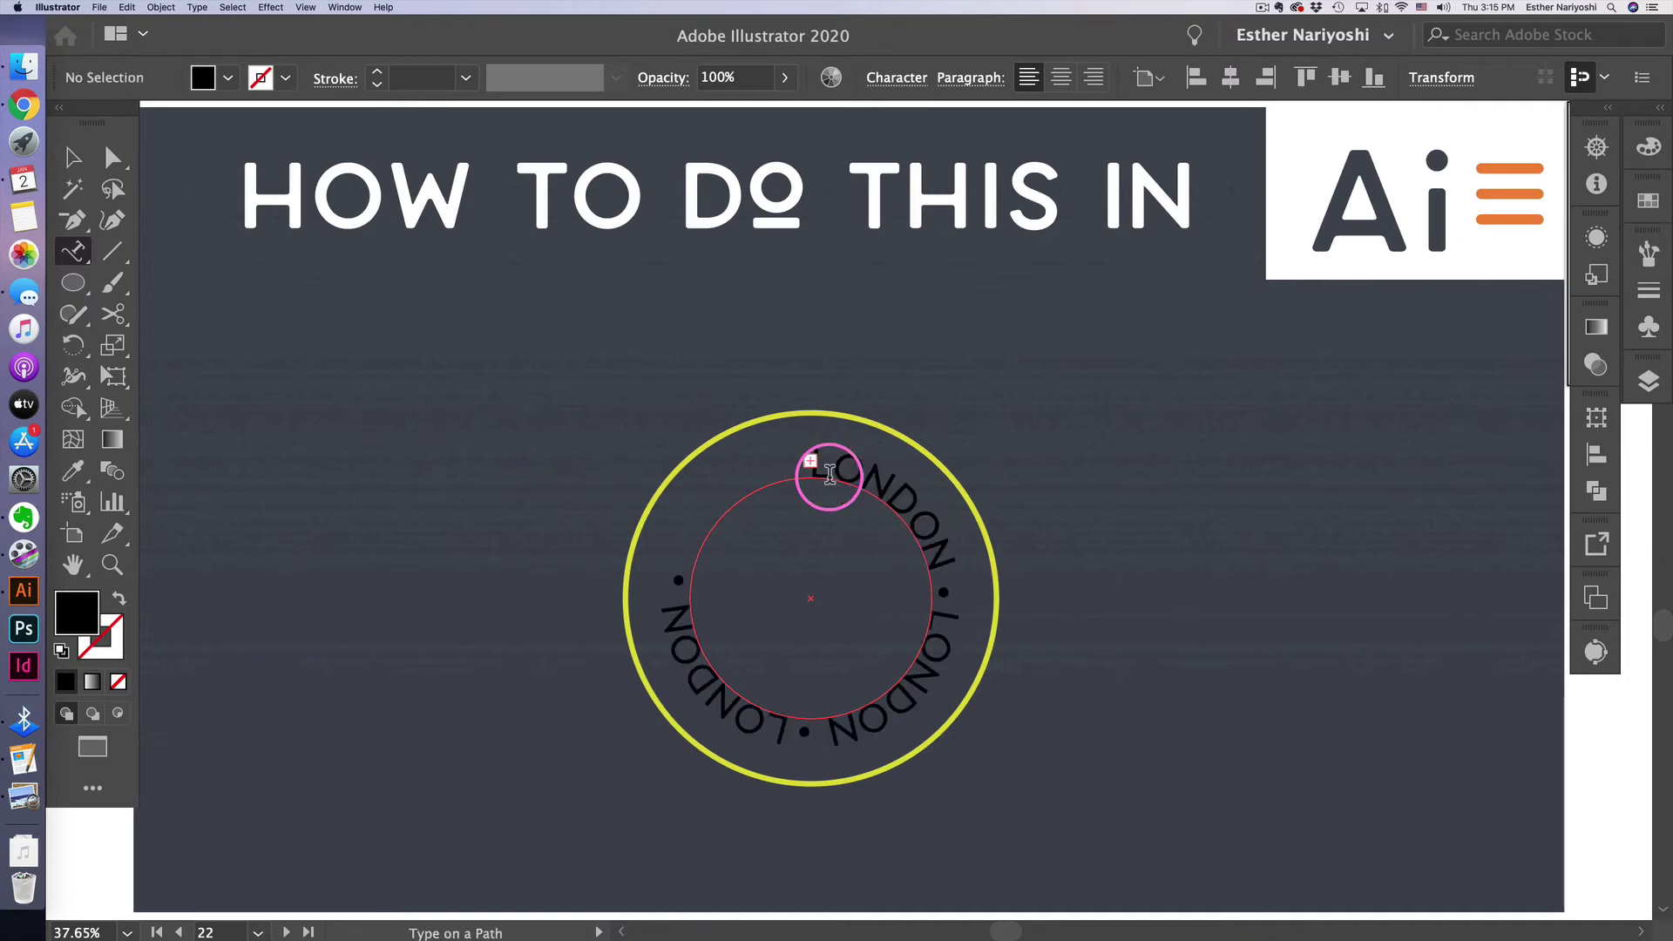
{"action": "left_click", "coordinate": [830, 473]}
{"action": "key", "text": "super+shift+a"}
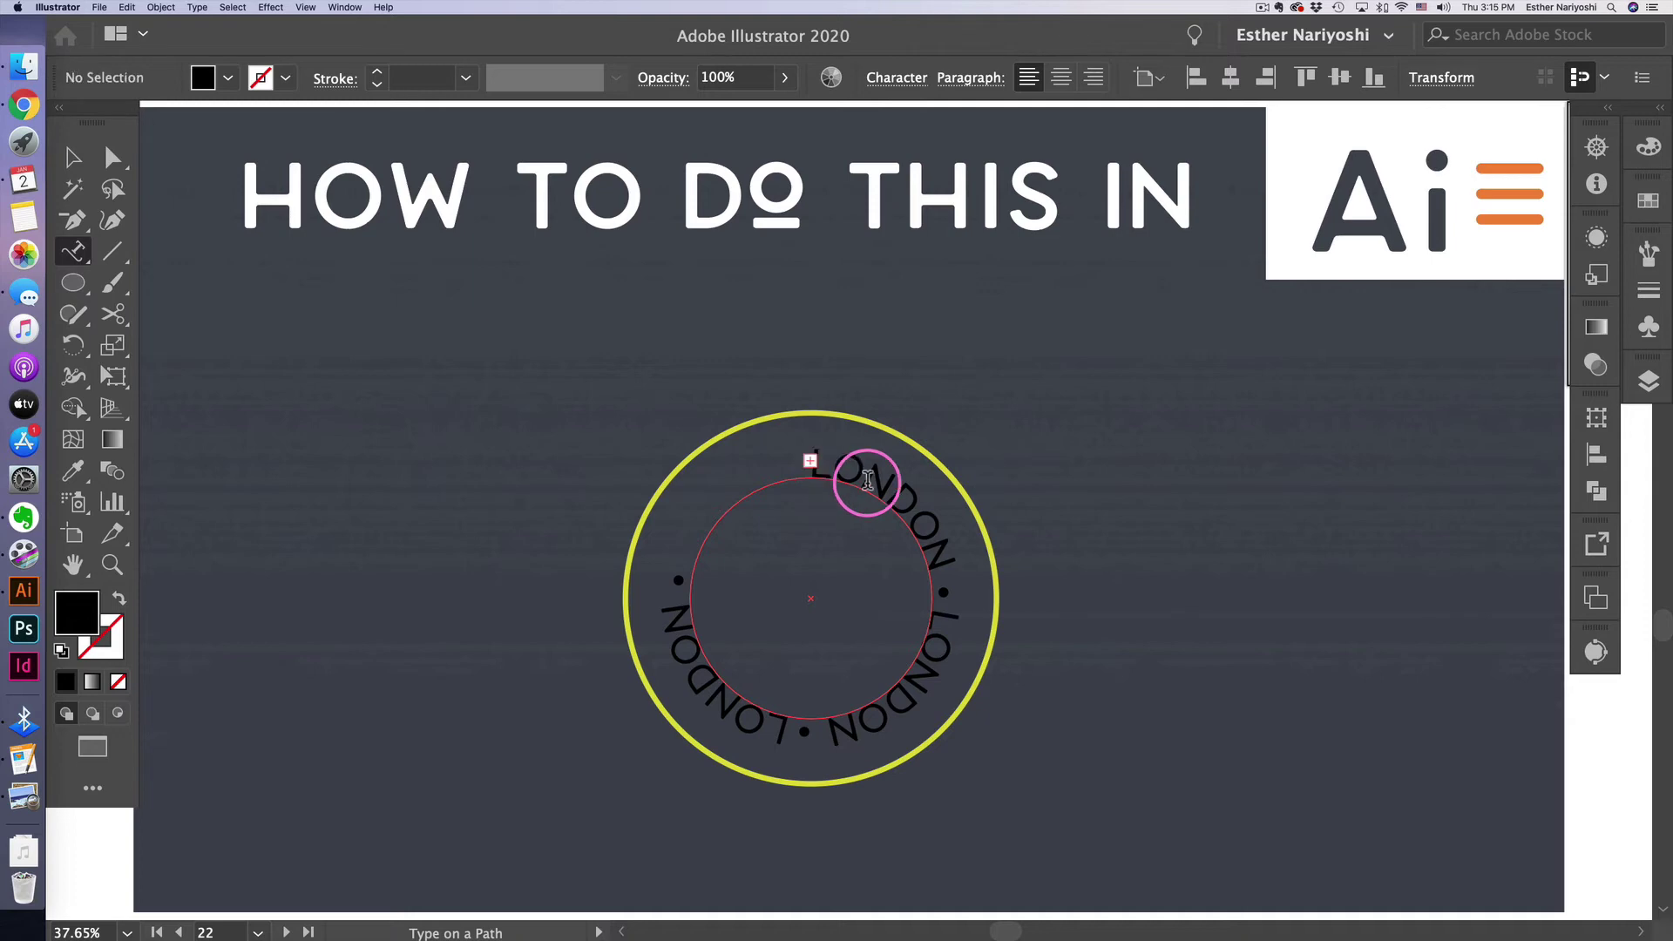
{"action": "left_click", "coordinate": [823, 468]}
{"action": "key", "text": "super+a"}
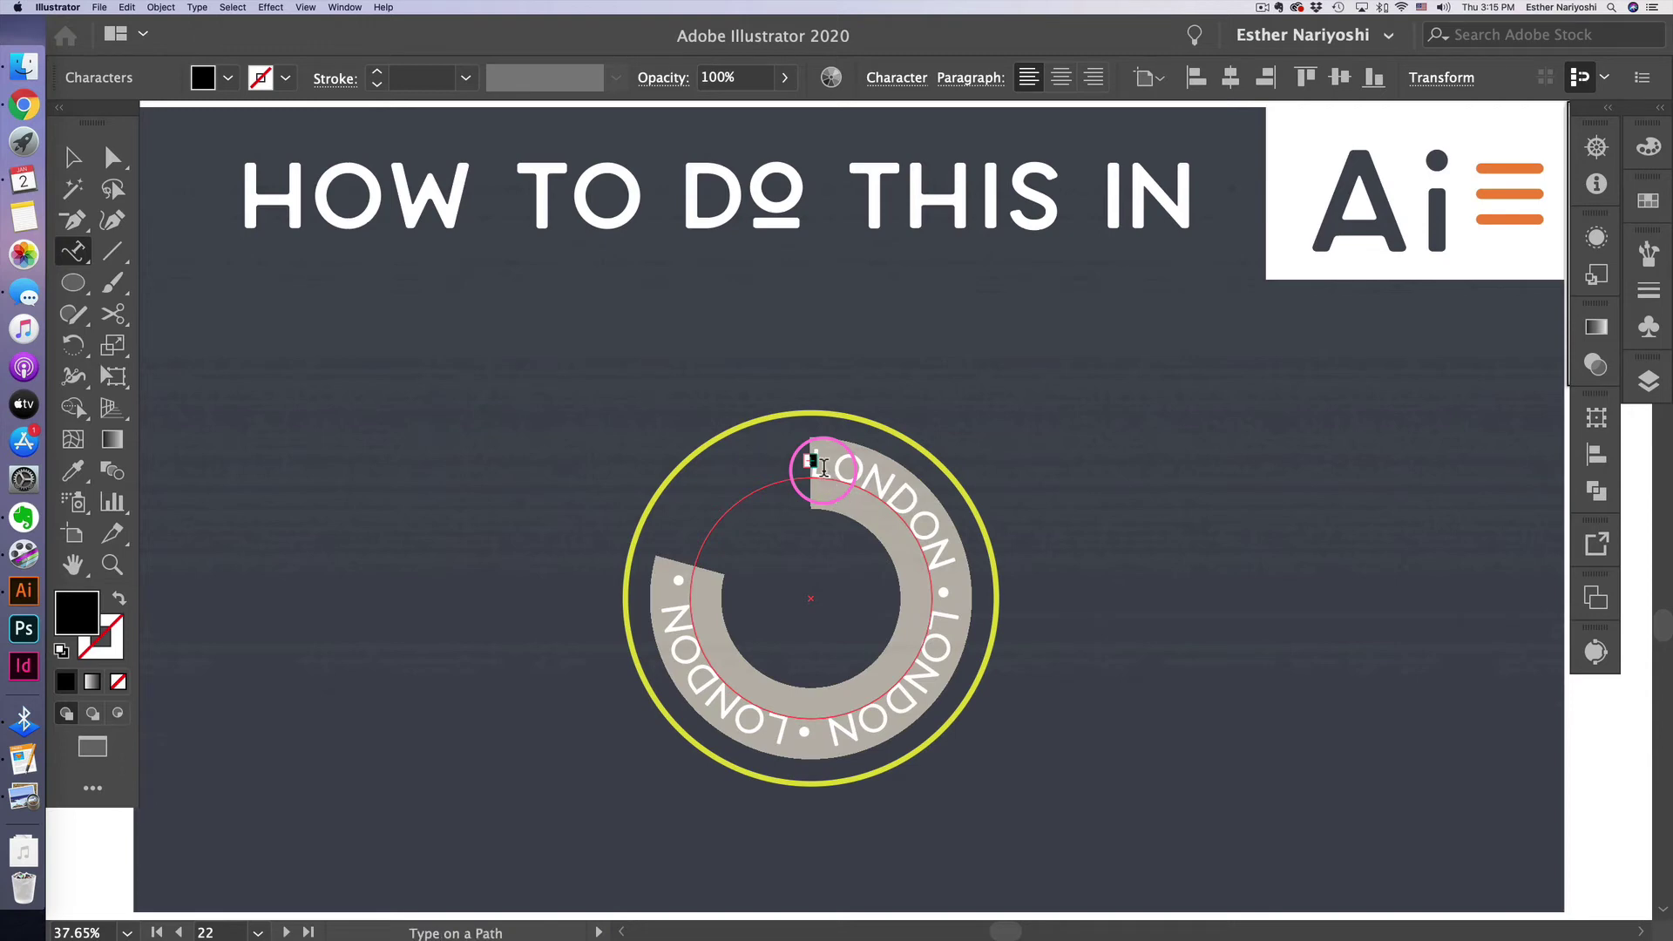
{"action": "key", "text": "super"}
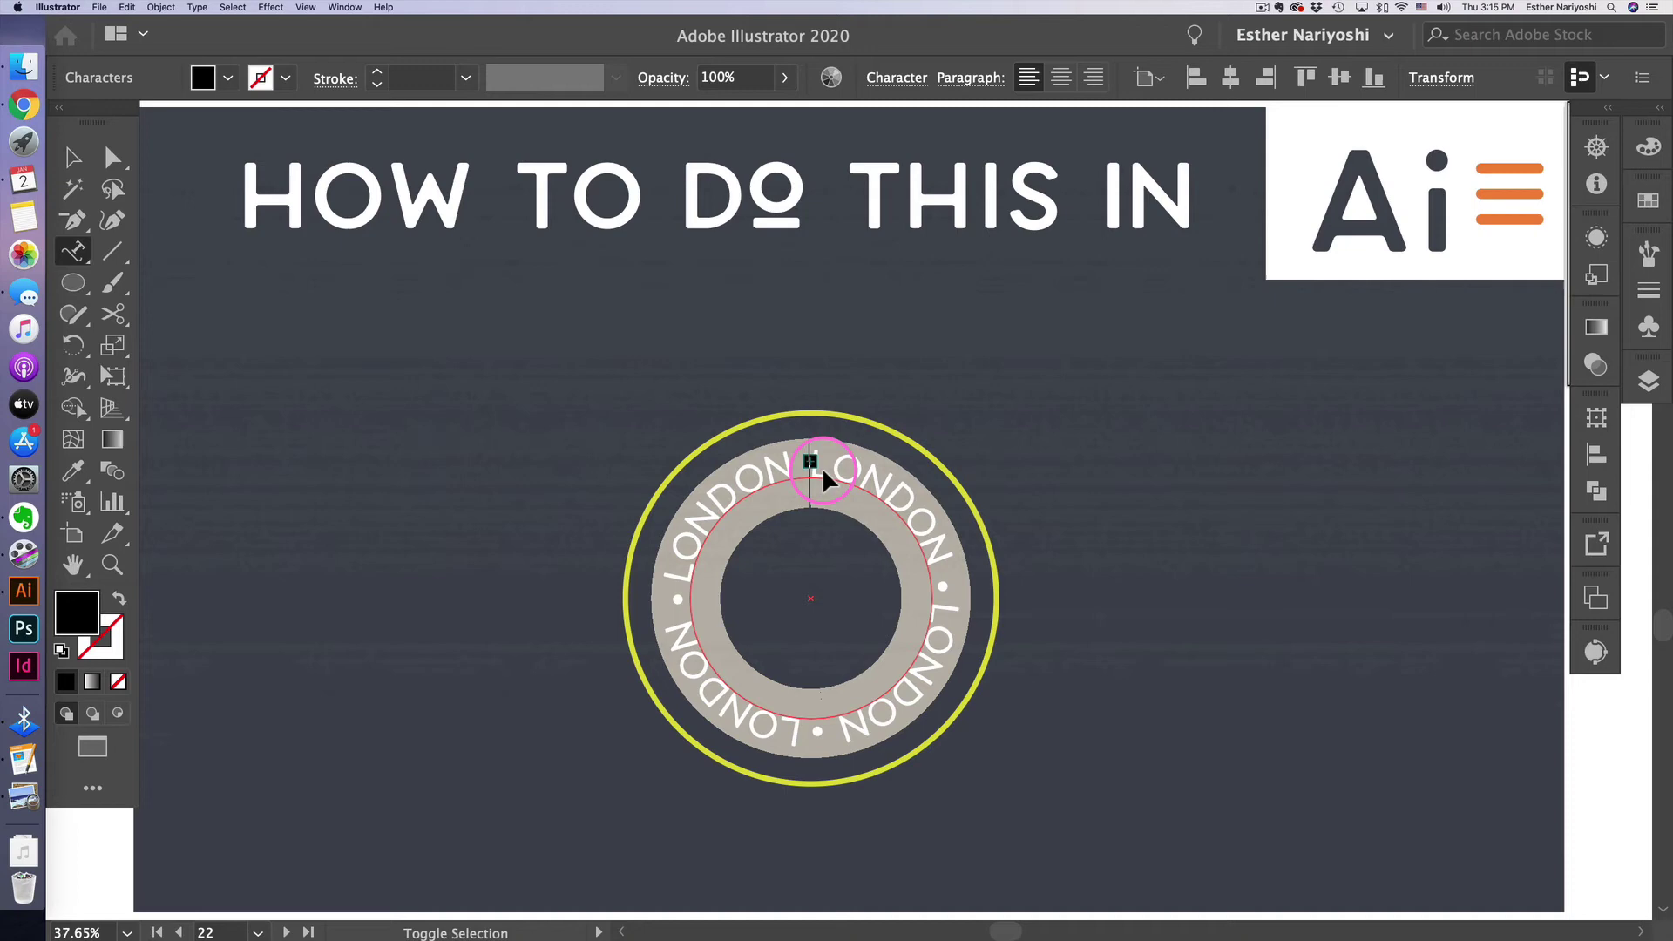
{"action": "type", "text": "•"}
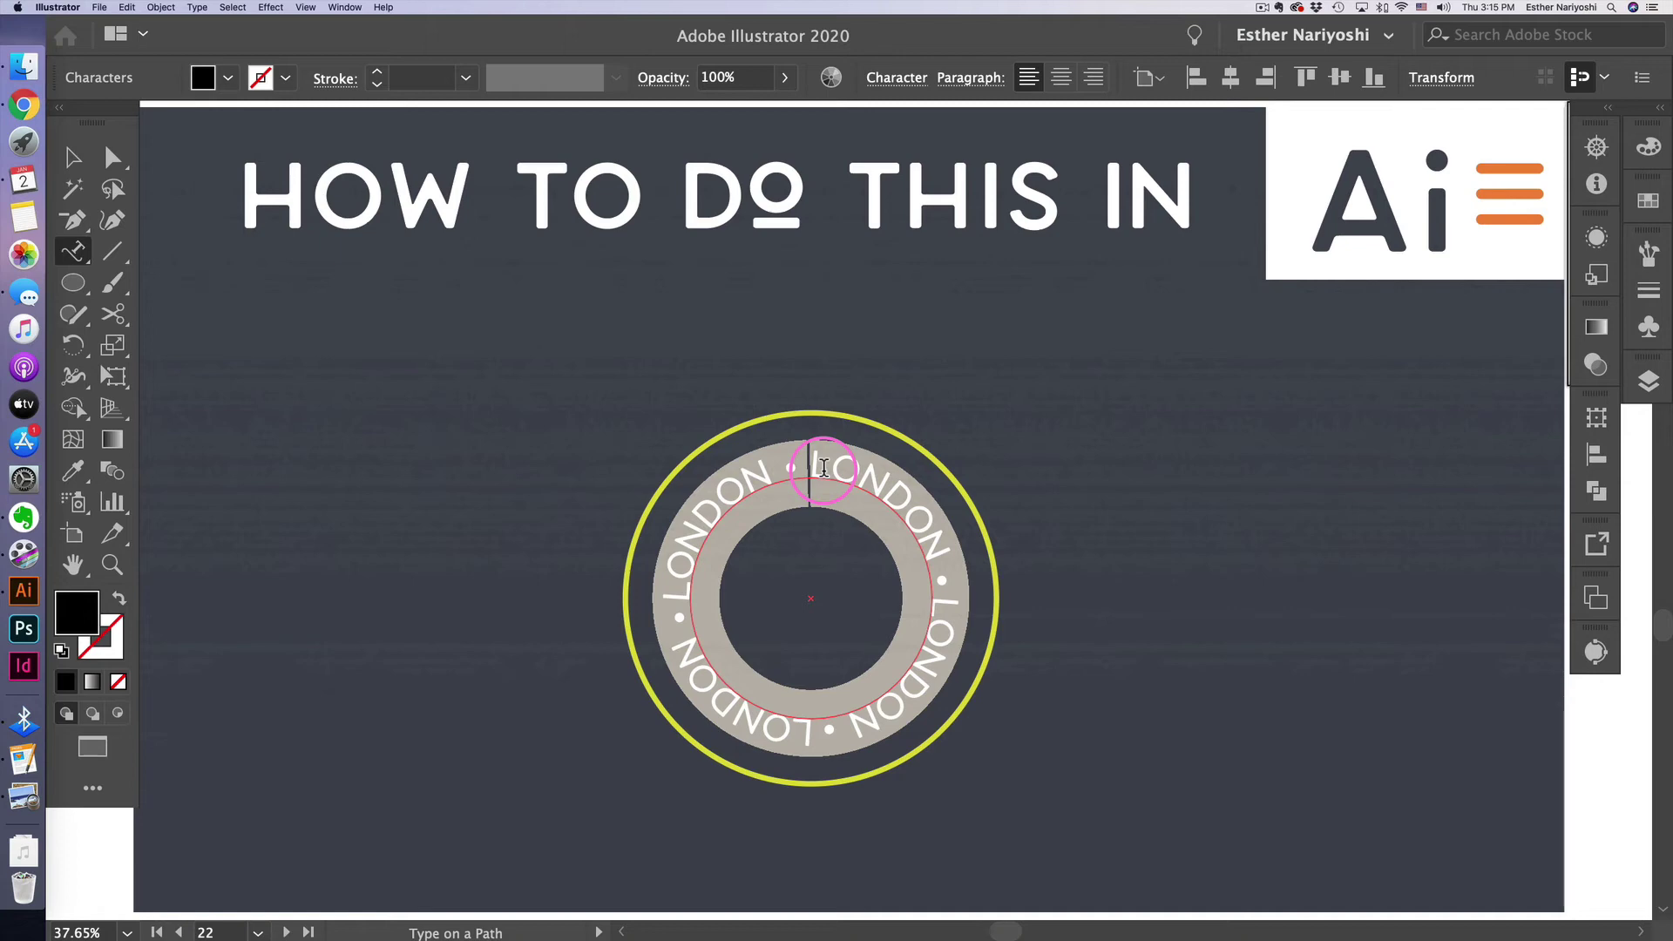
{"action": "key", "text": "Escape"}
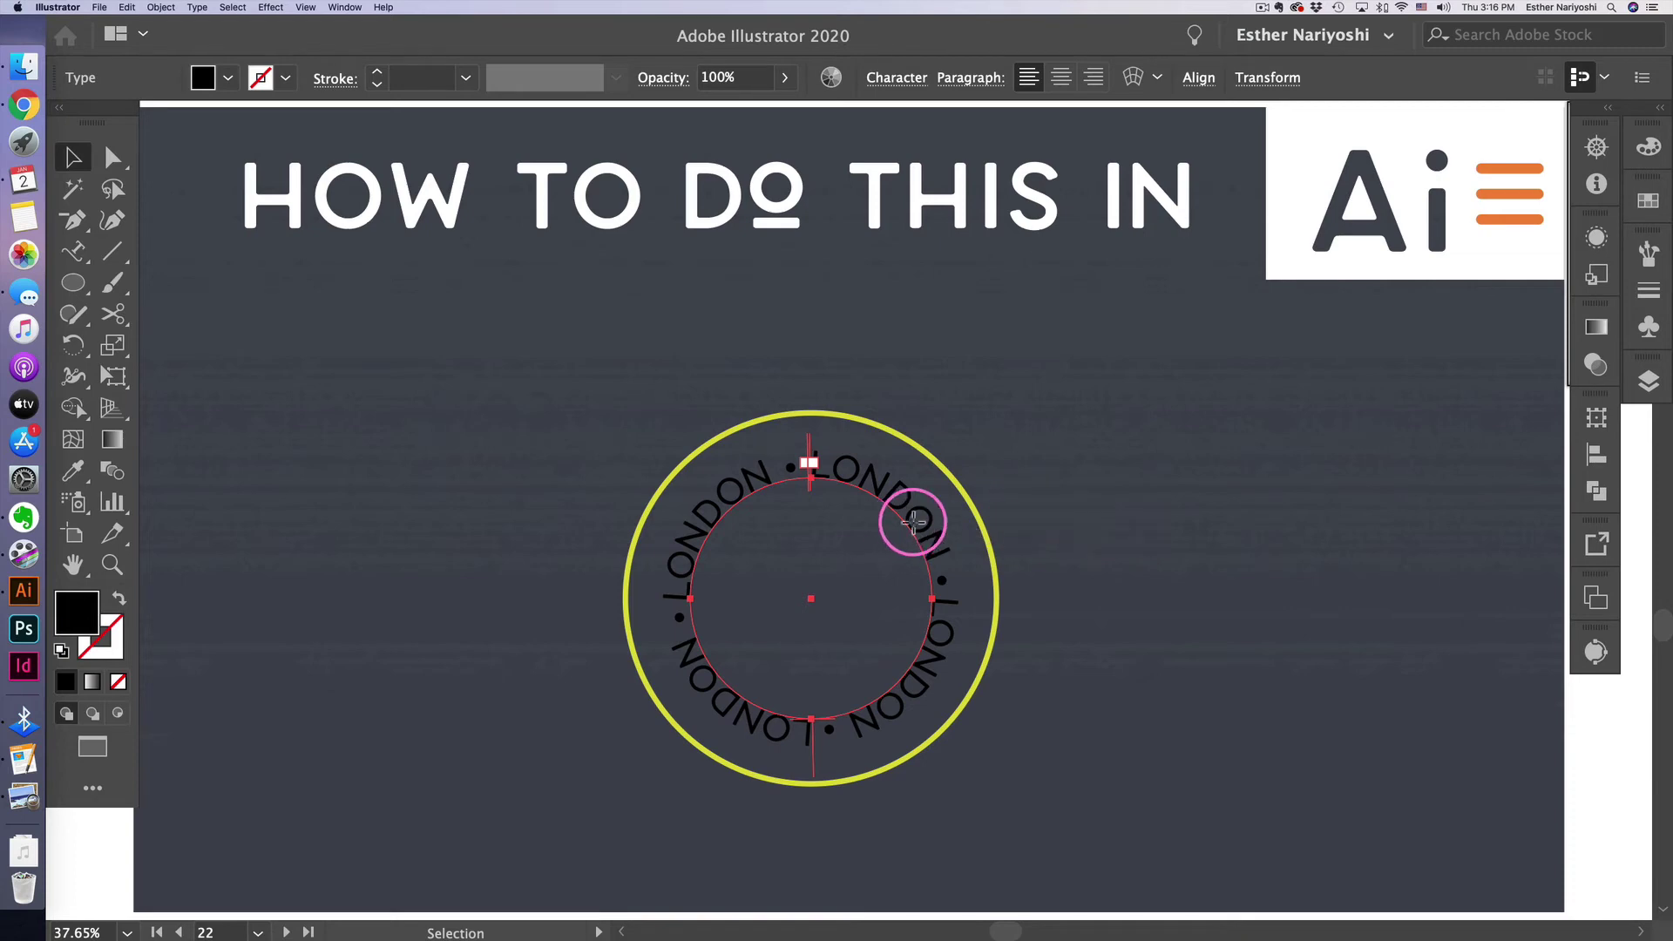
Set the LONDON text fill to light blue #7E9CE8 in the Color Picker.
{"action": "double_click", "coordinate": [76, 619]}
{"action": "left_click", "coordinate": [577, 254]}
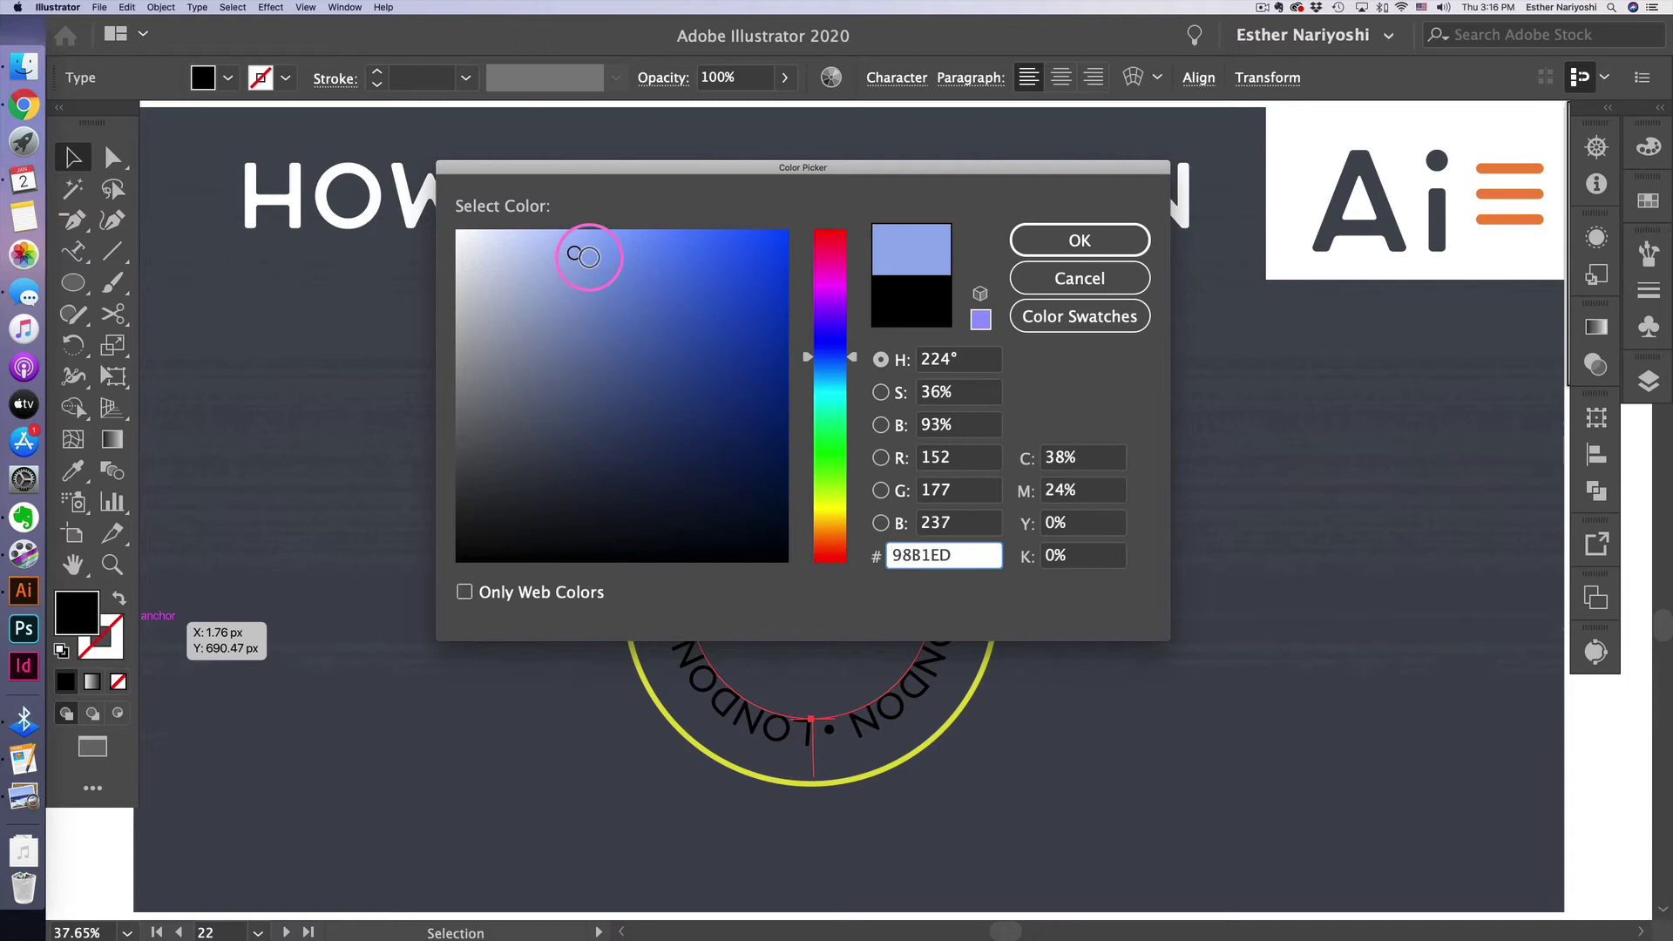
{"action": "left_click", "coordinate": [608, 259]}
{"action": "left_click", "coordinate": [1124, 250]}
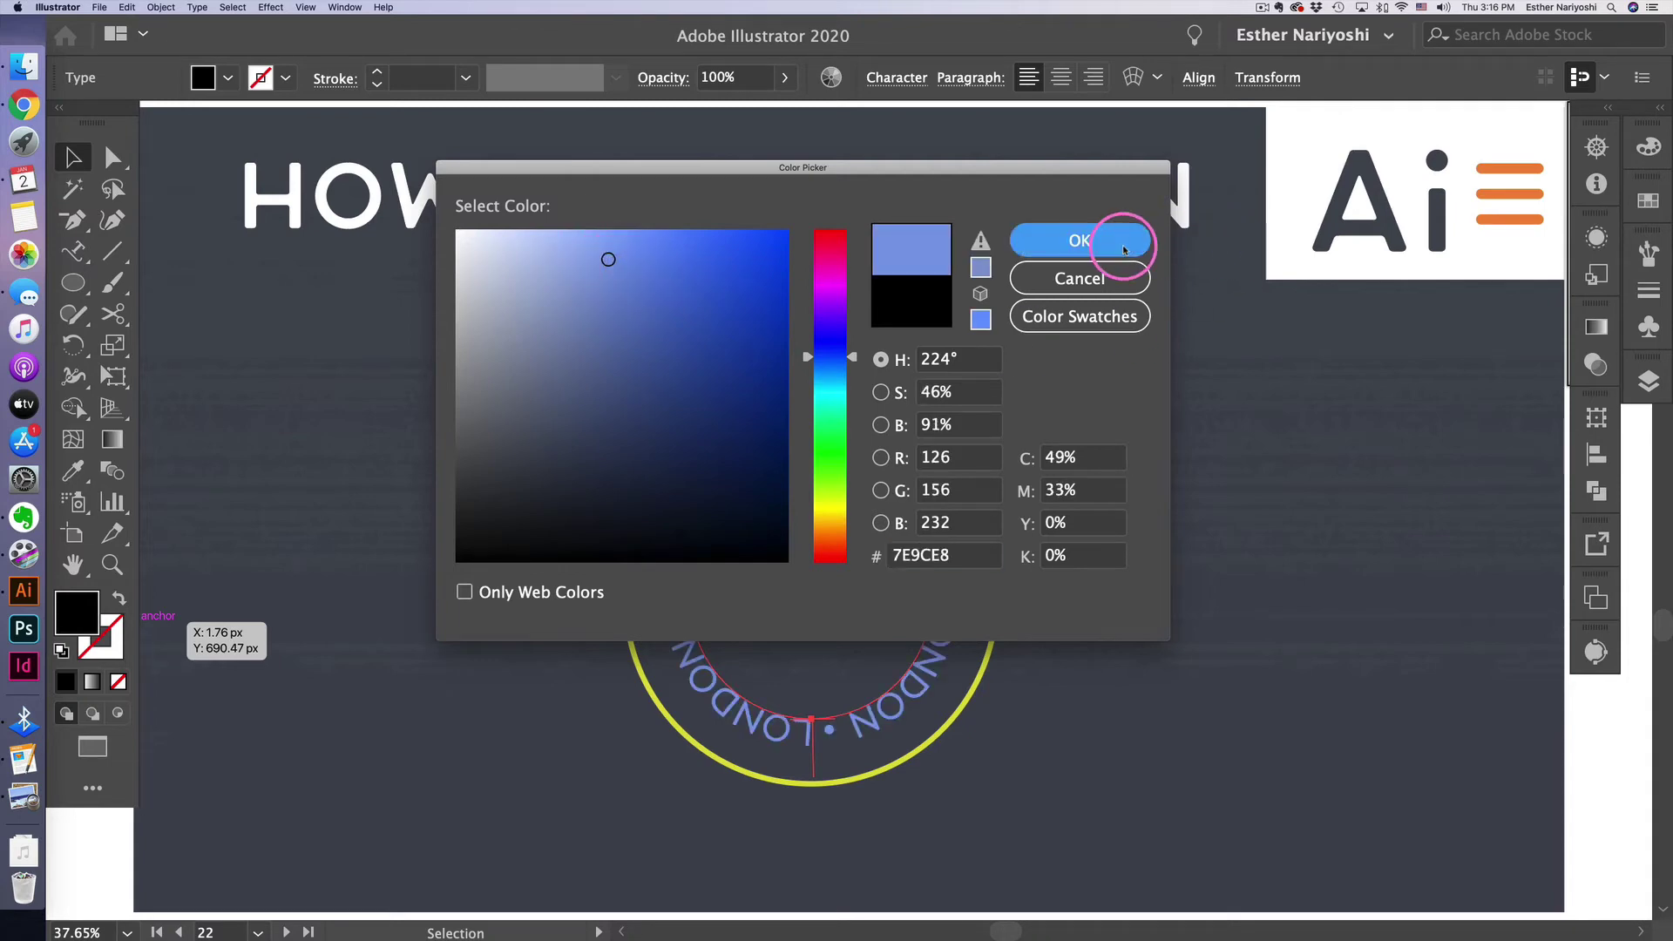
{"action": "left_click", "coordinate": [909, 450]}
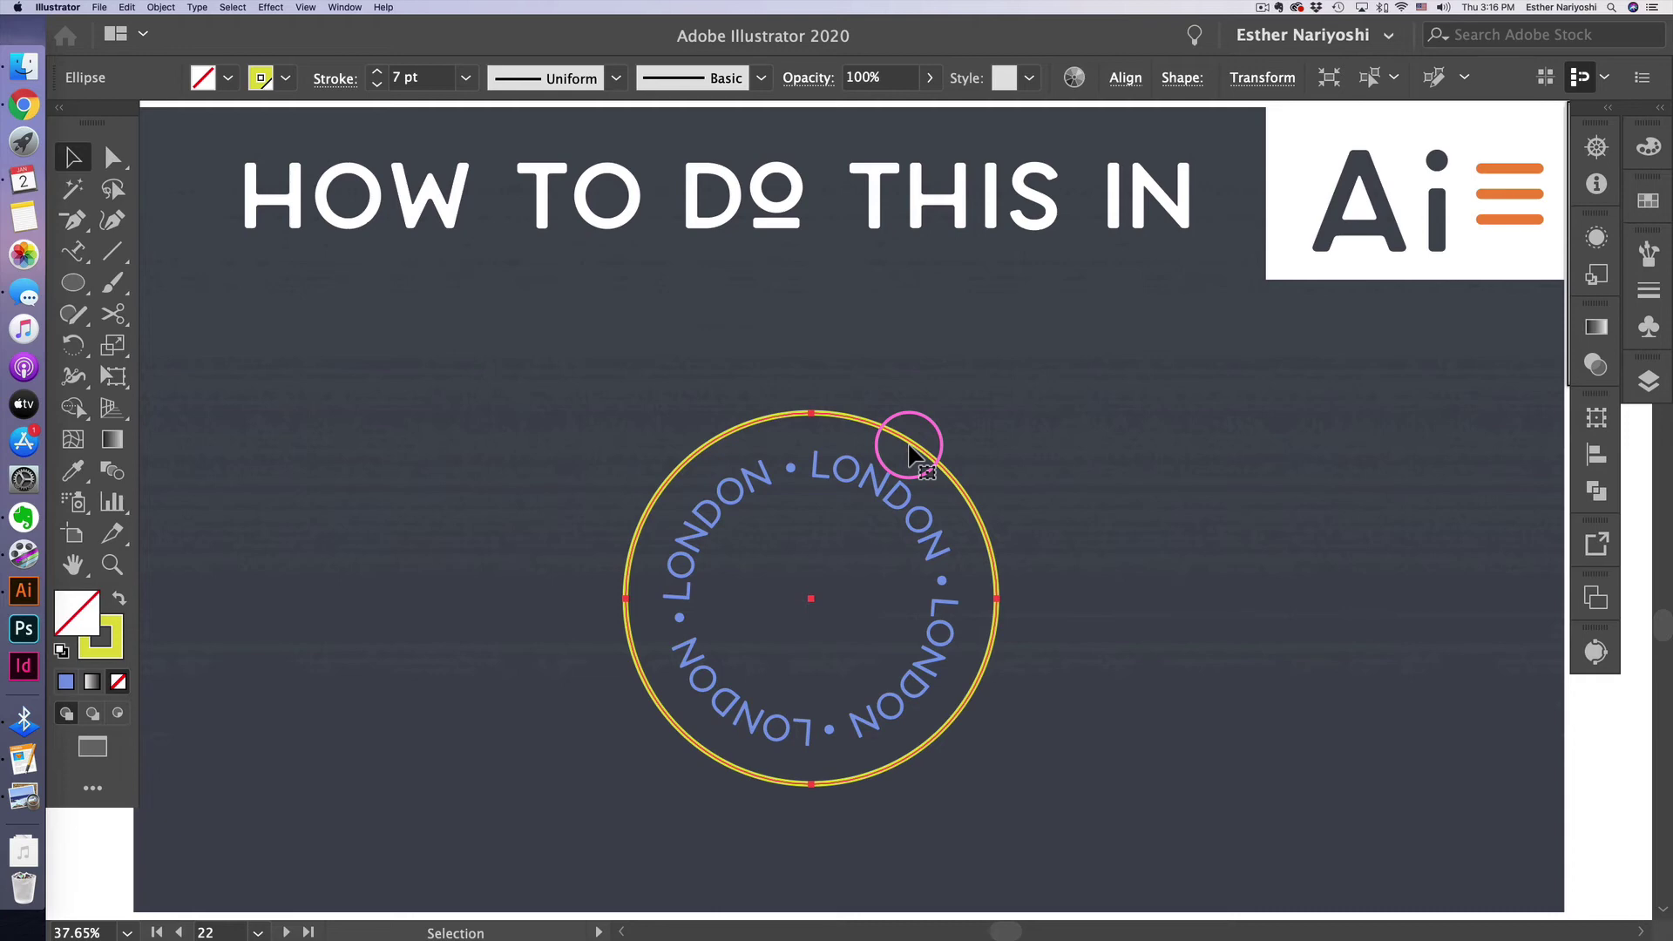
Shrink a circle copy from its centre so a third yellow ring sits inside the blue text.
{"action": "key", "text": "a"}
{"action": "key", "text": "e"}
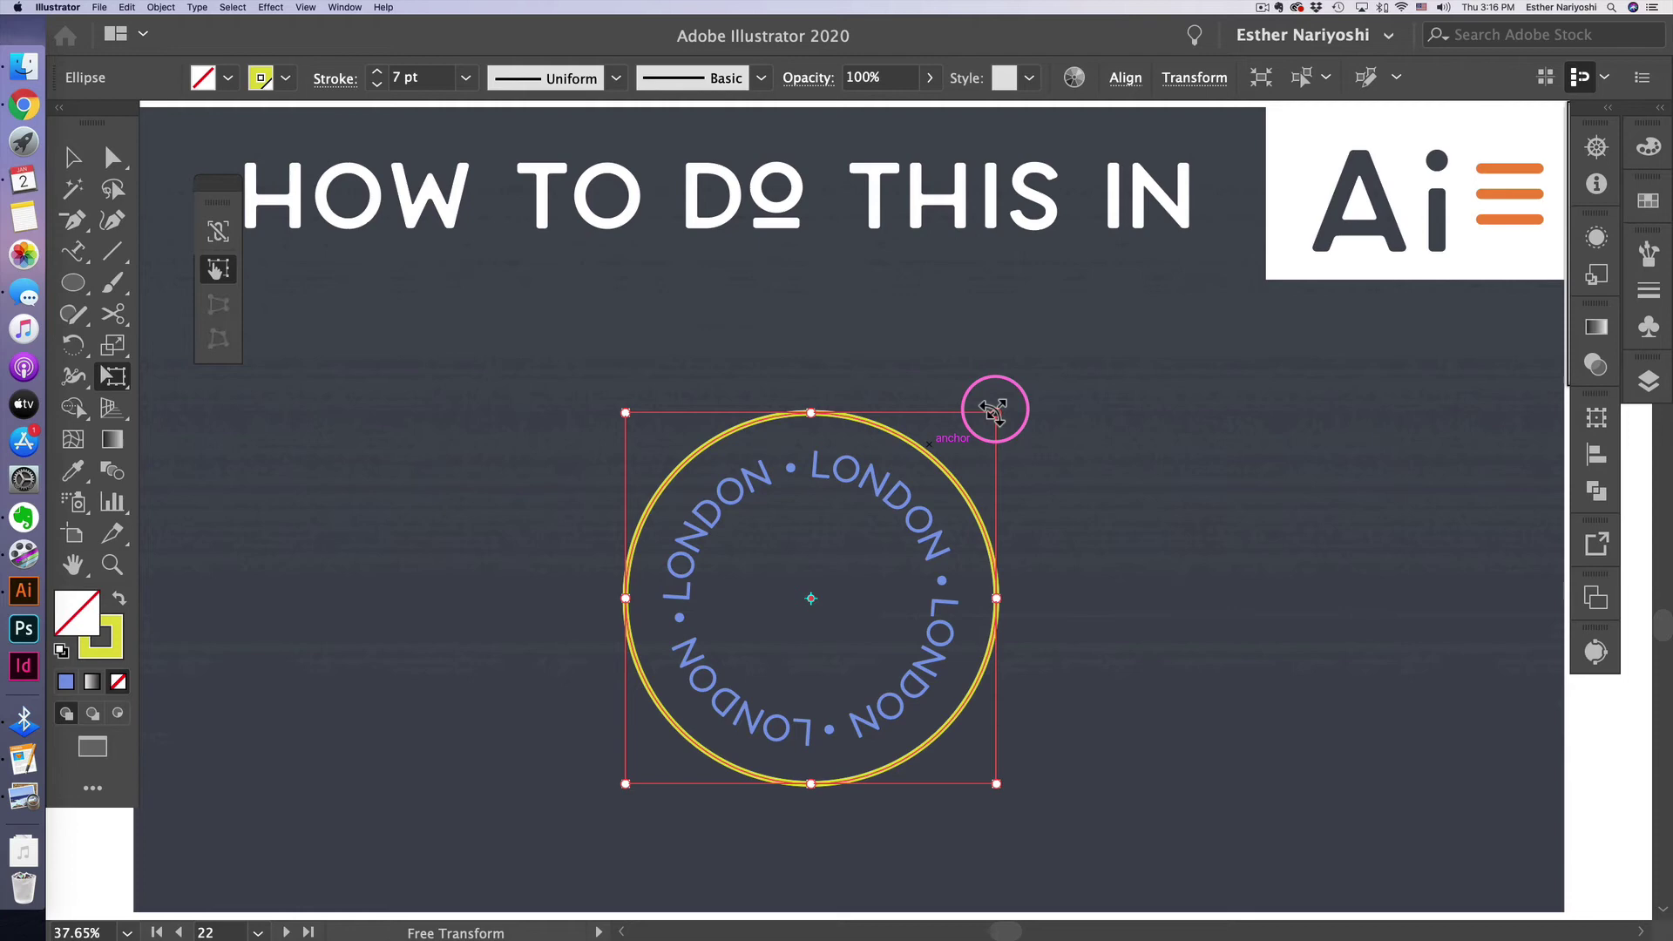
{"action": "left_click_drag", "start_coordinate": [993, 410], "coordinate": [974, 435]}
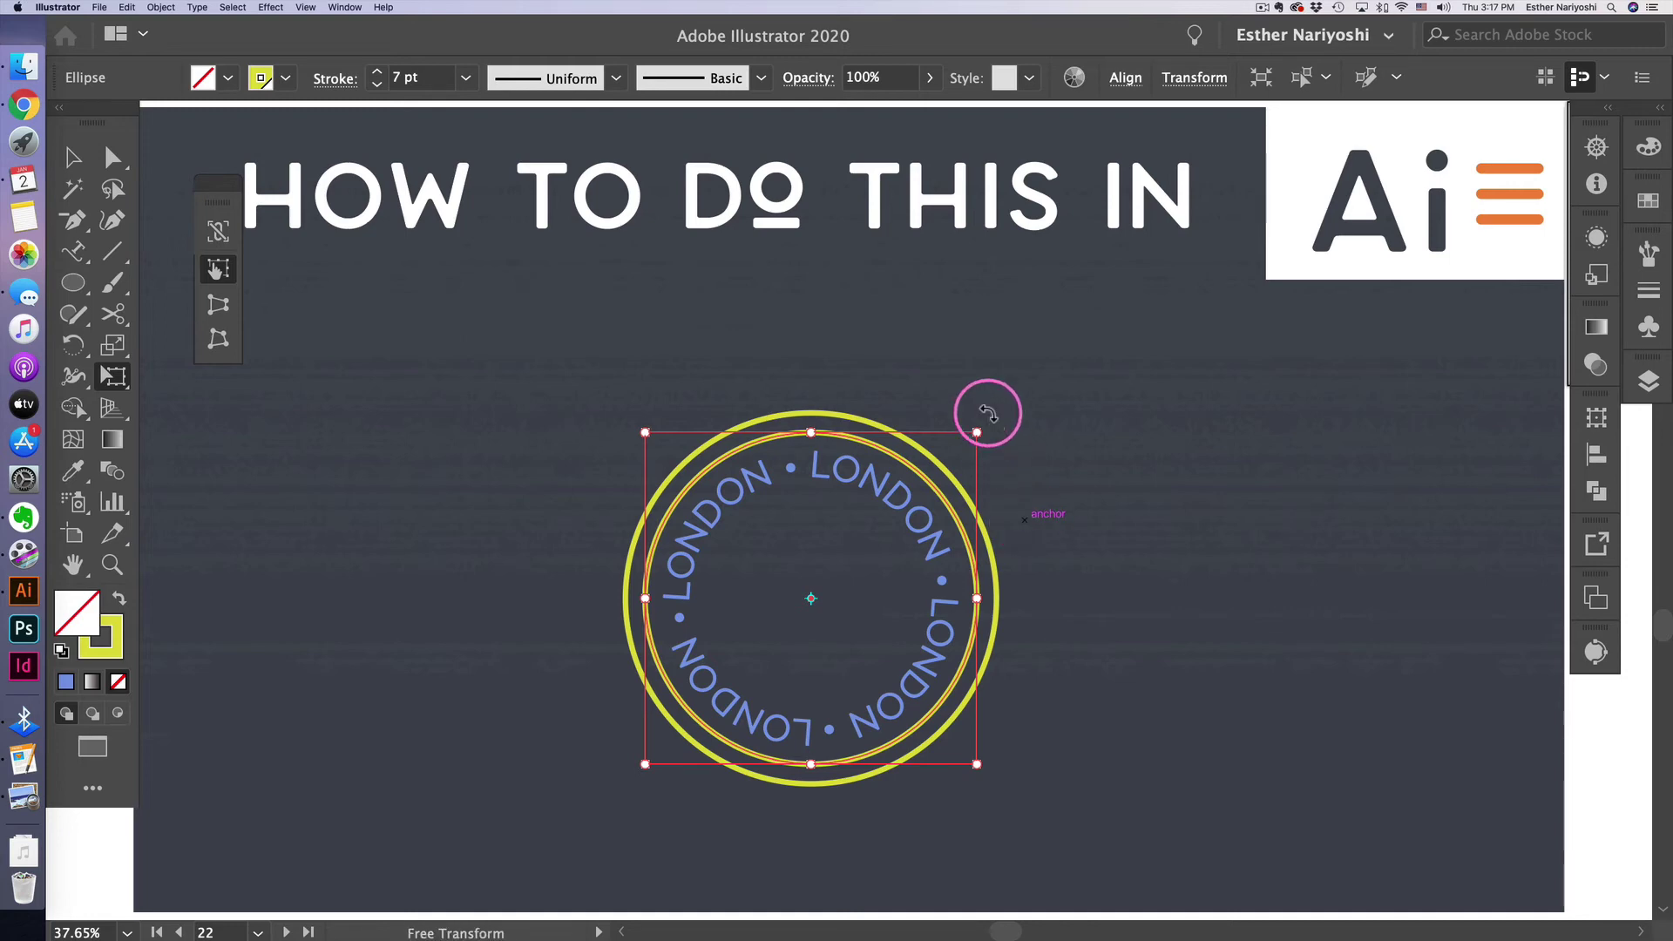
{"action": "left_click_drag", "start_coordinate": [976, 432], "coordinate": [922, 508]}
{"action": "key", "text": "v"}
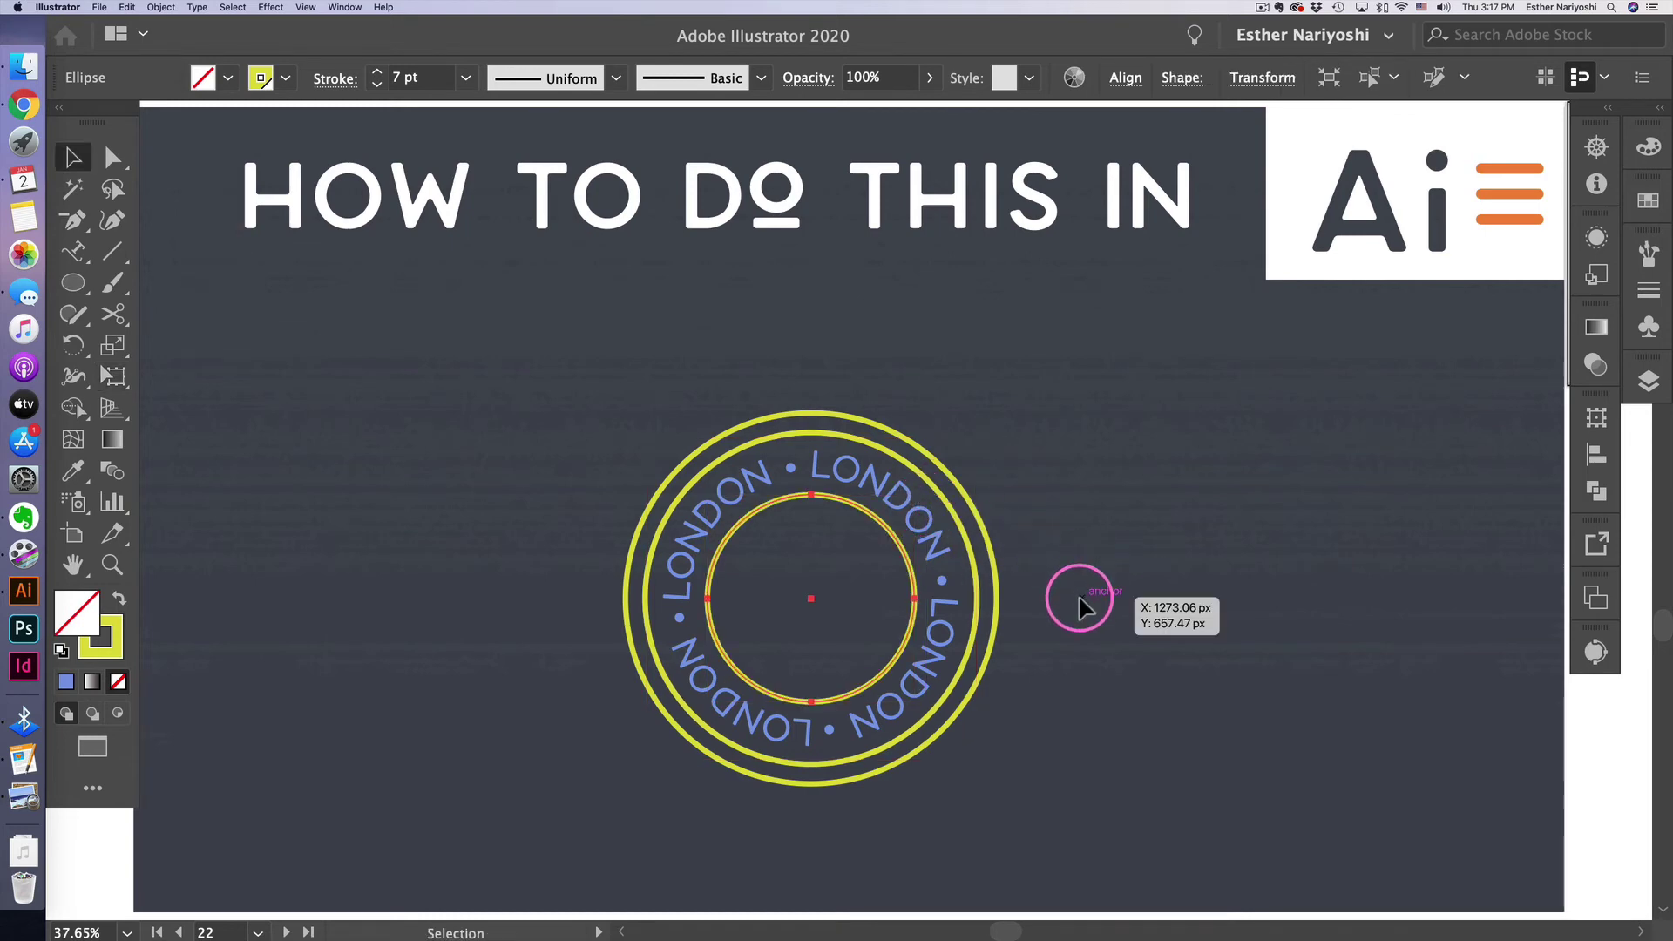
{"action": "left_click", "coordinate": [1078, 602]}
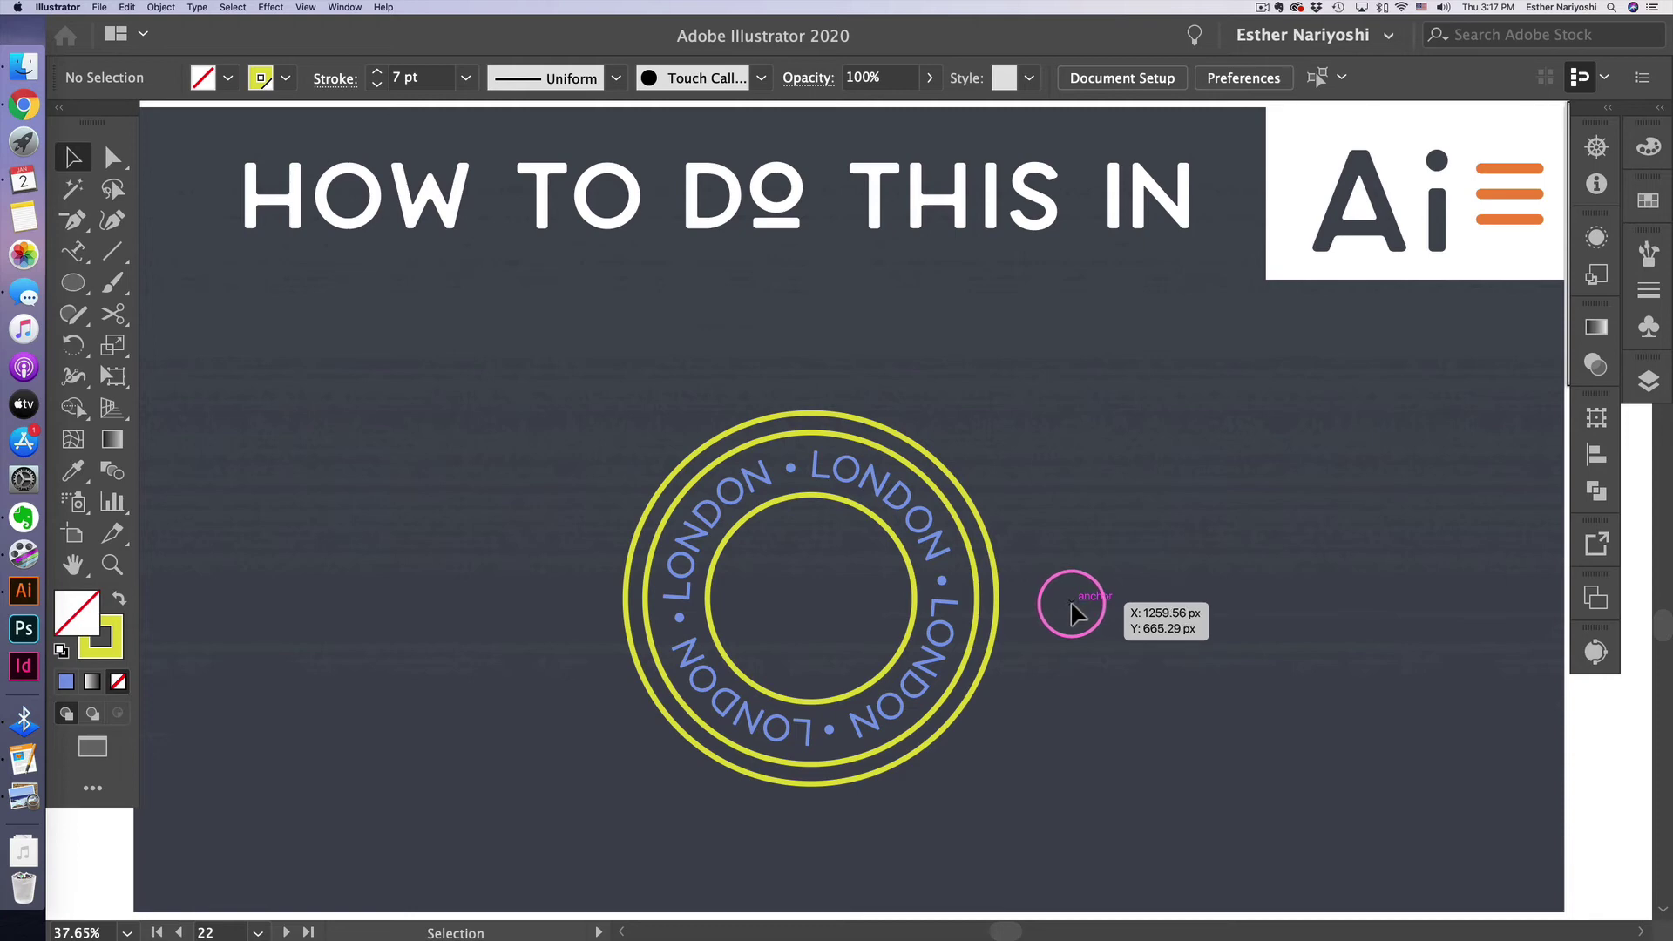
Draw a line from the circles' centre rightward and repeat it into four parallel lines.
{"action": "key", "text": "backslash"}
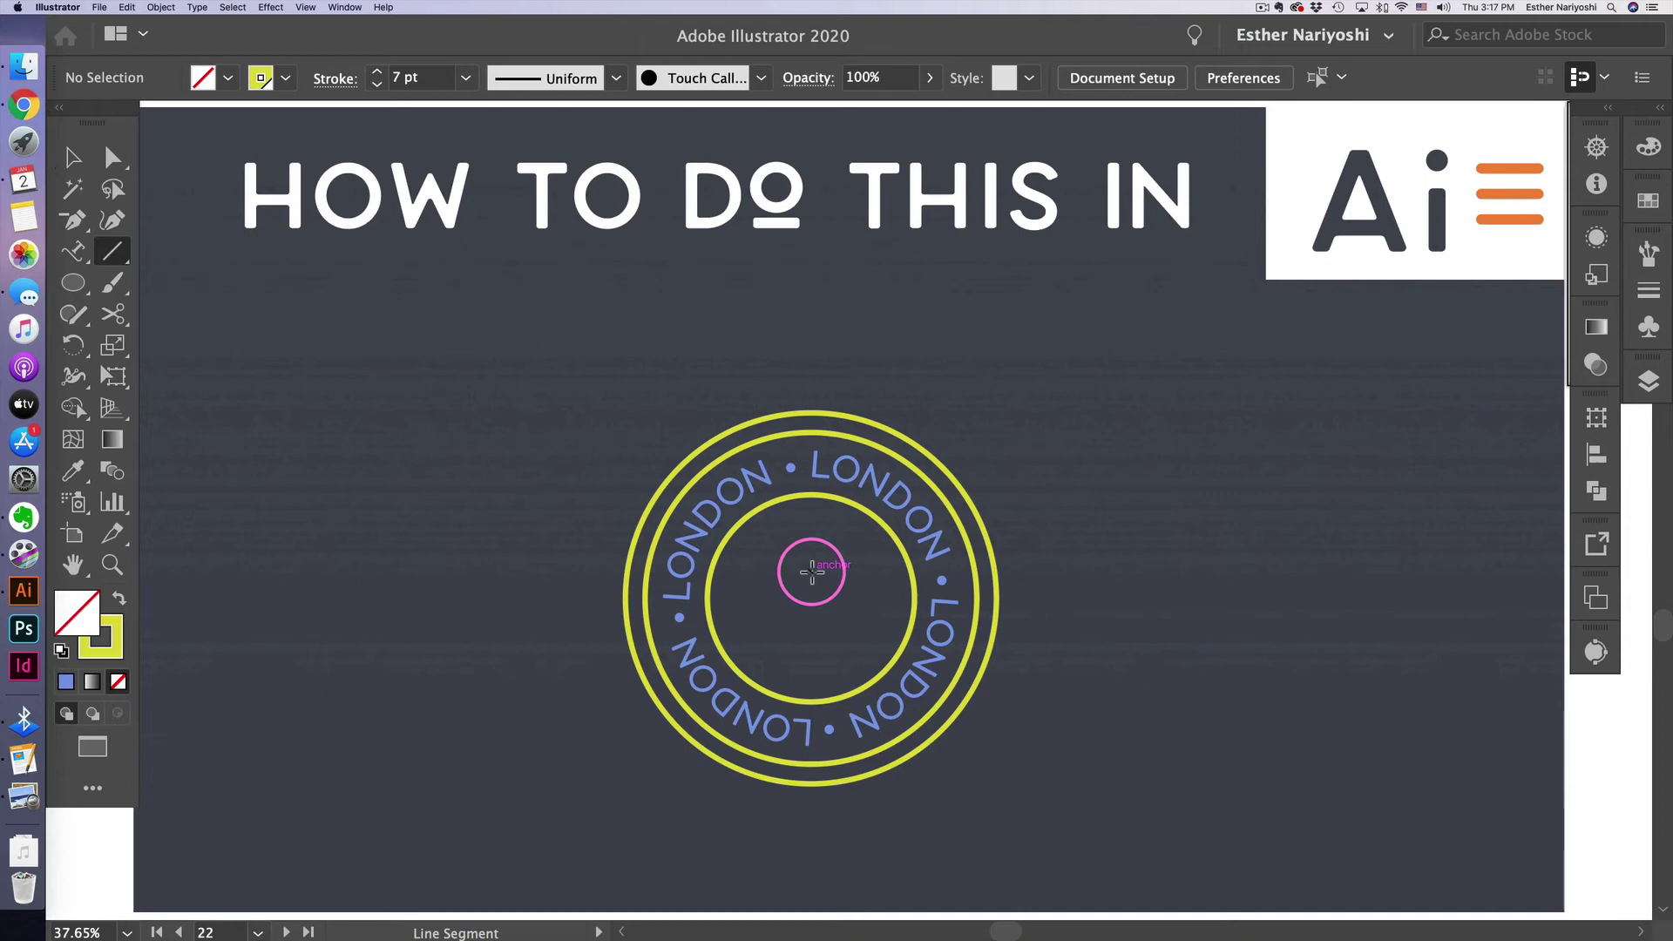
{"action": "left_click_drag", "start_coordinate": [811, 571], "coordinate": [1329, 501]}
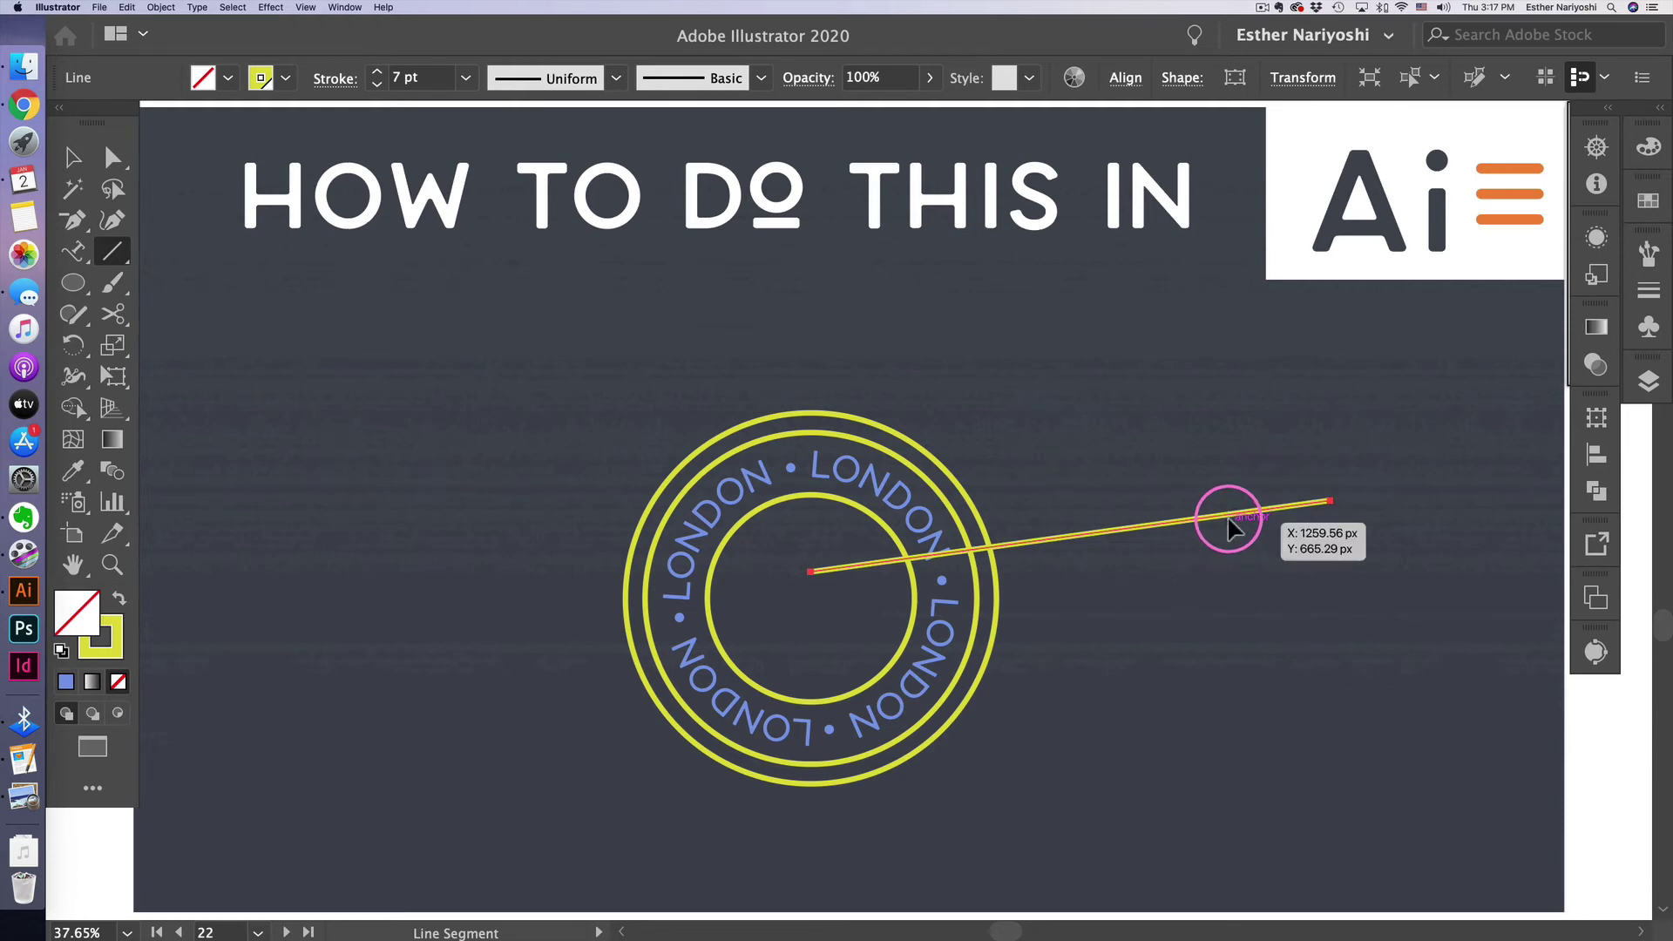
{"action": "key", "text": "v"}
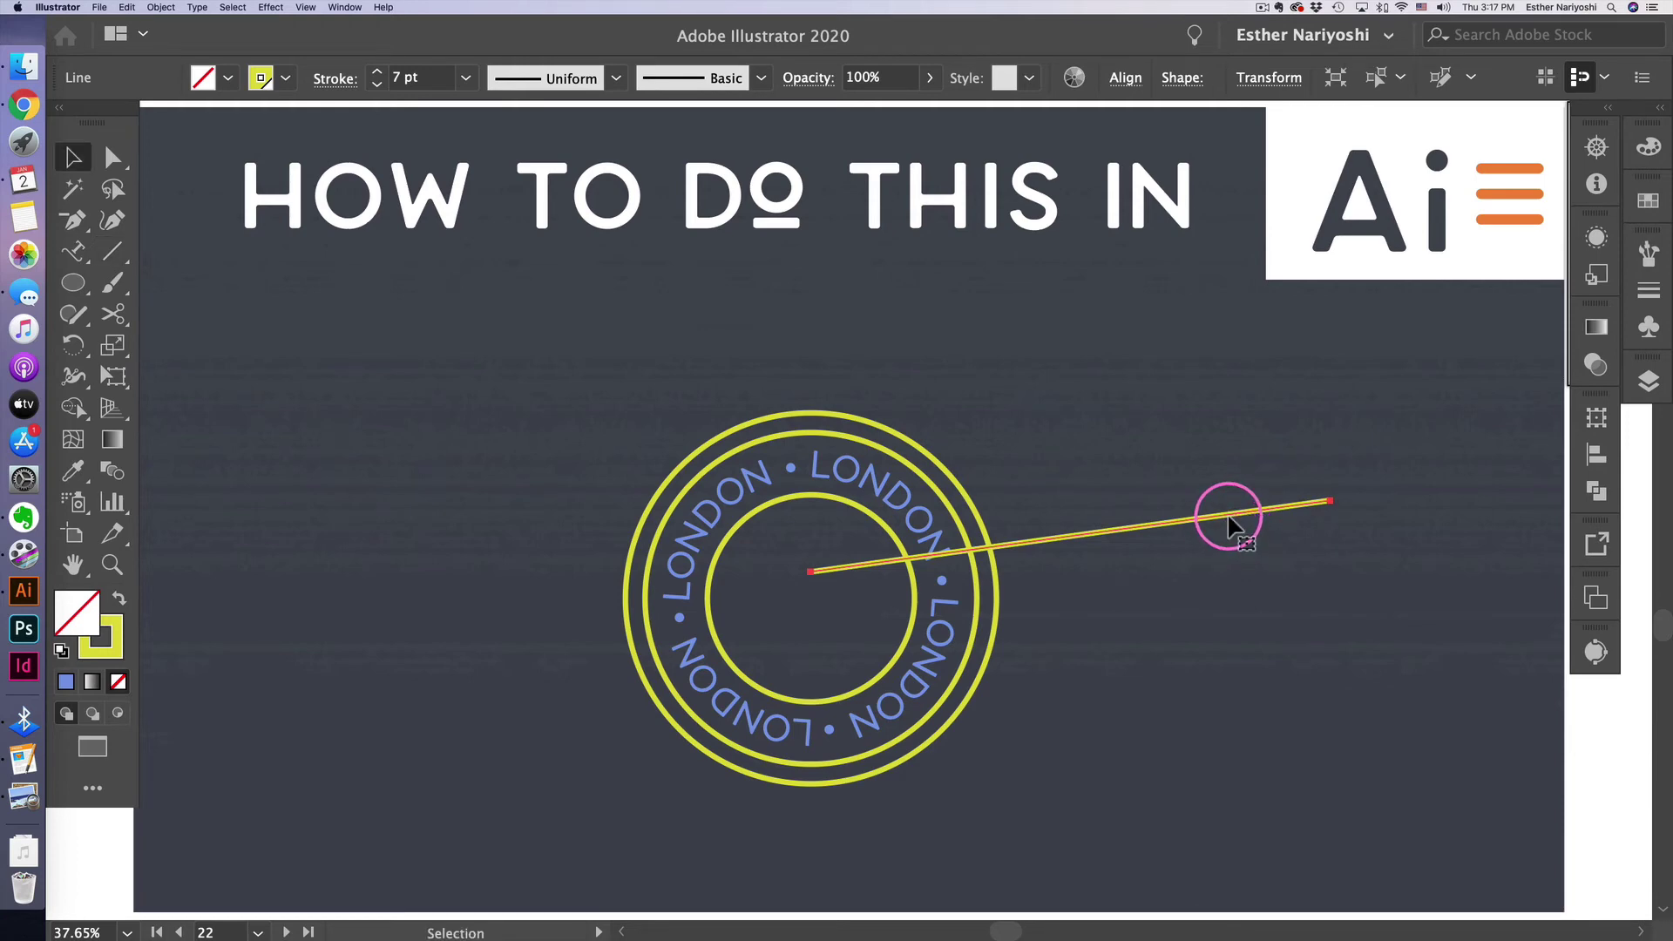
{"action": "left_click_drag", "start_coordinate": [1228, 520], "coordinate": [1232, 553]}
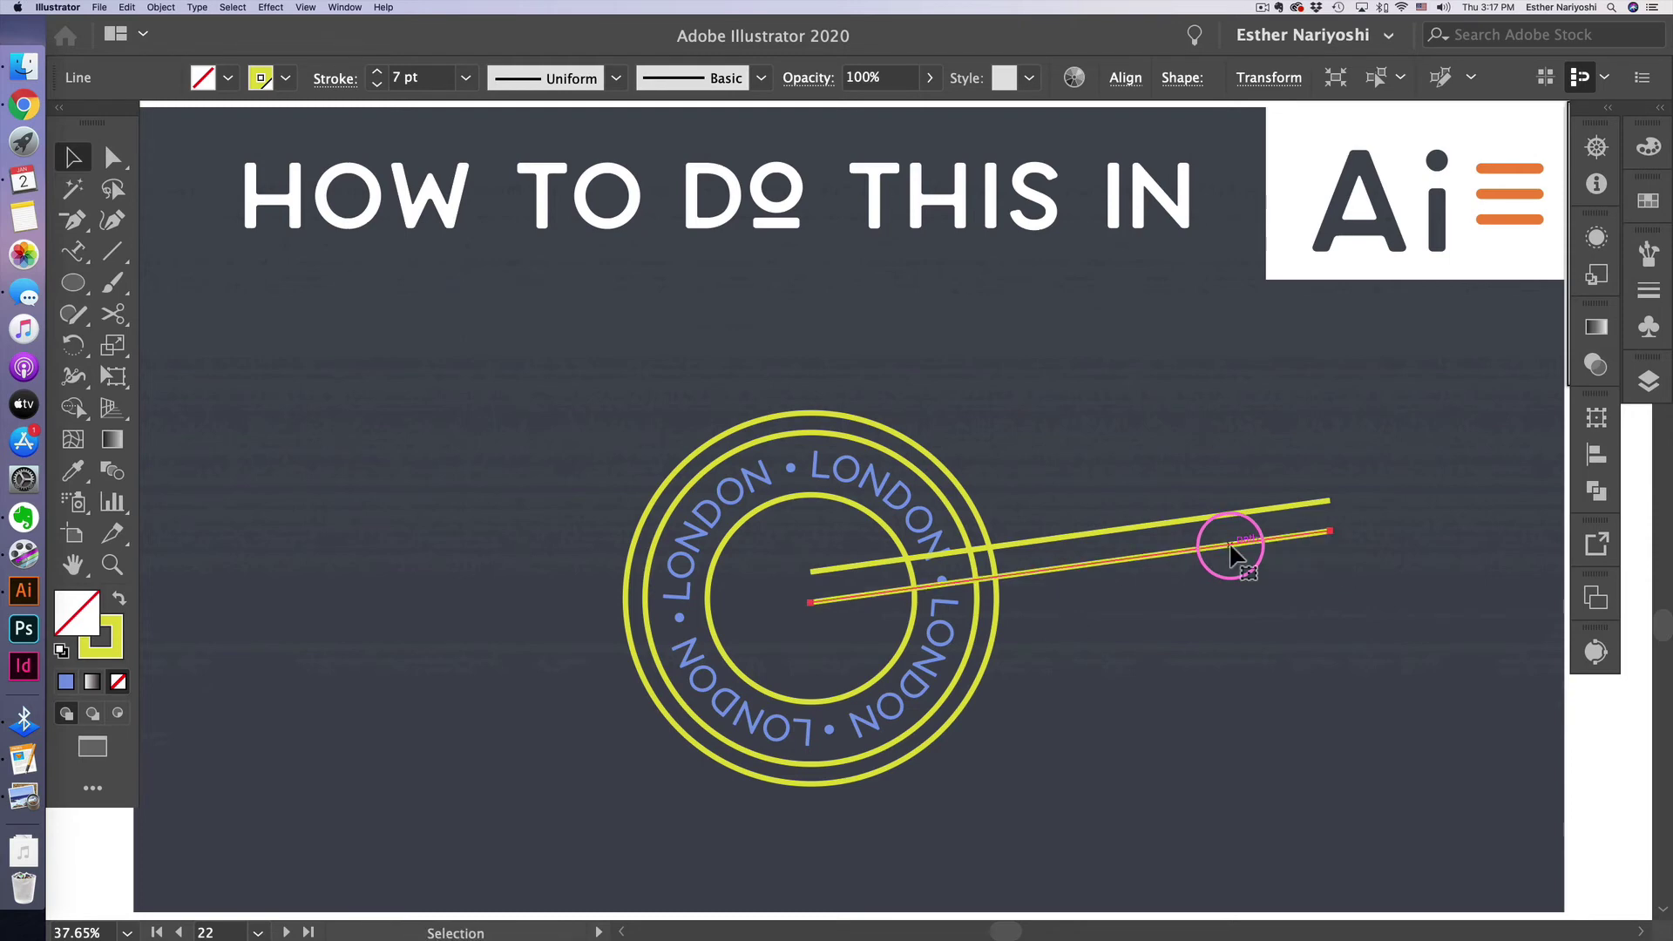
{"action": "key", "text": "super+d"}
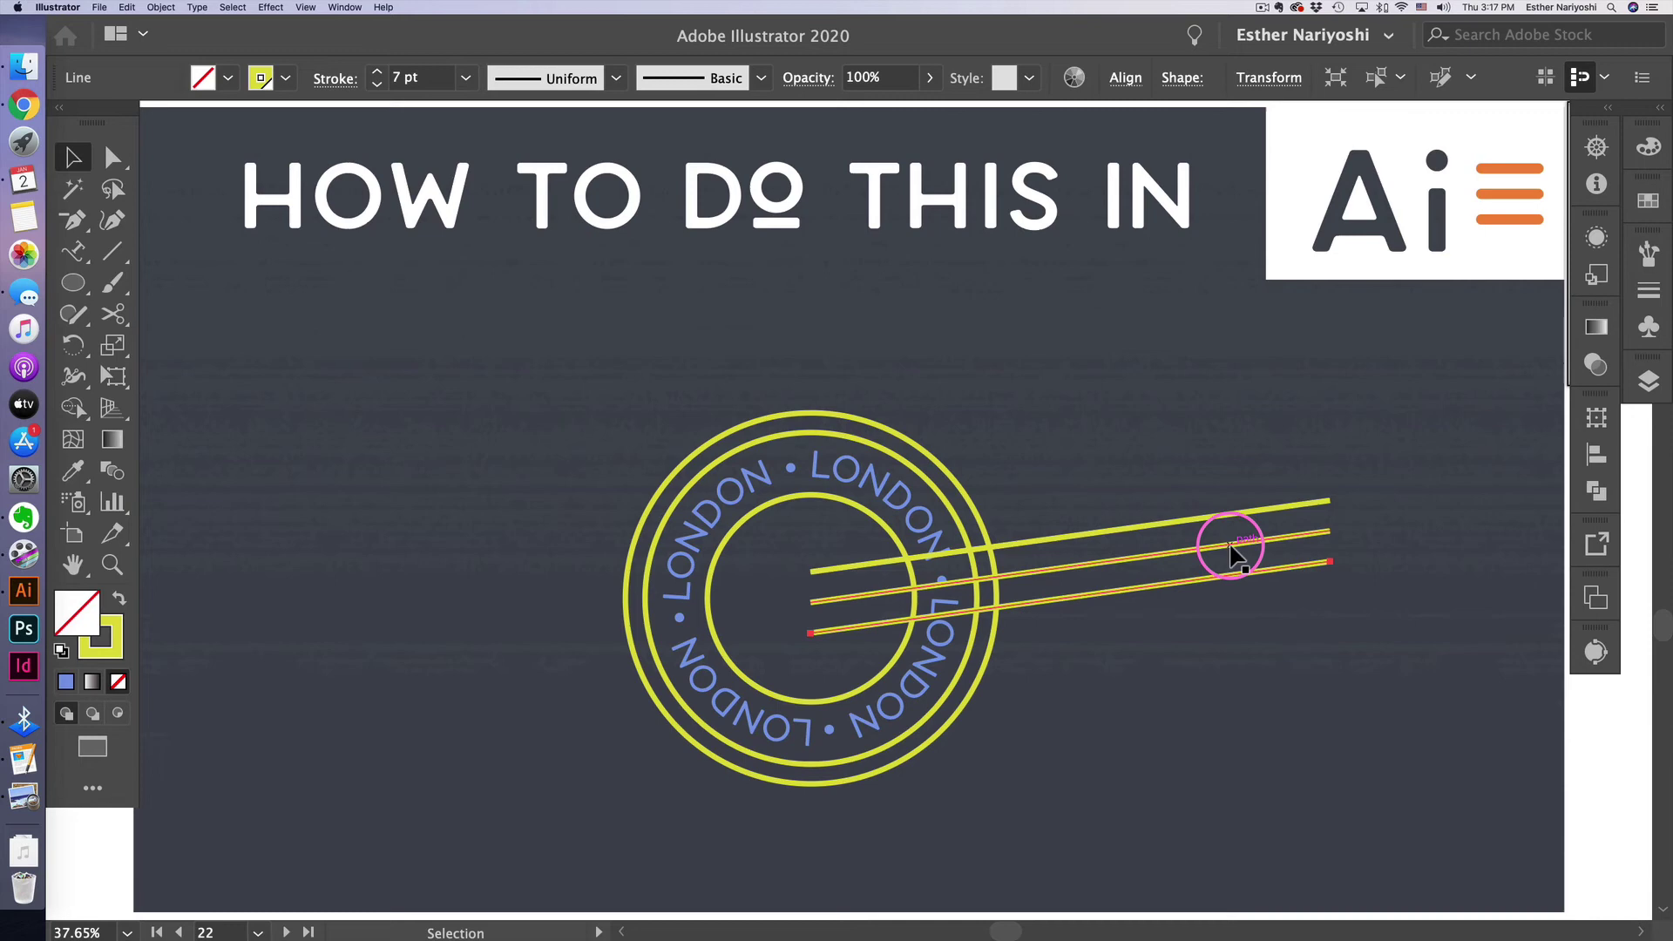
{"action": "key", "text": "super+d"}
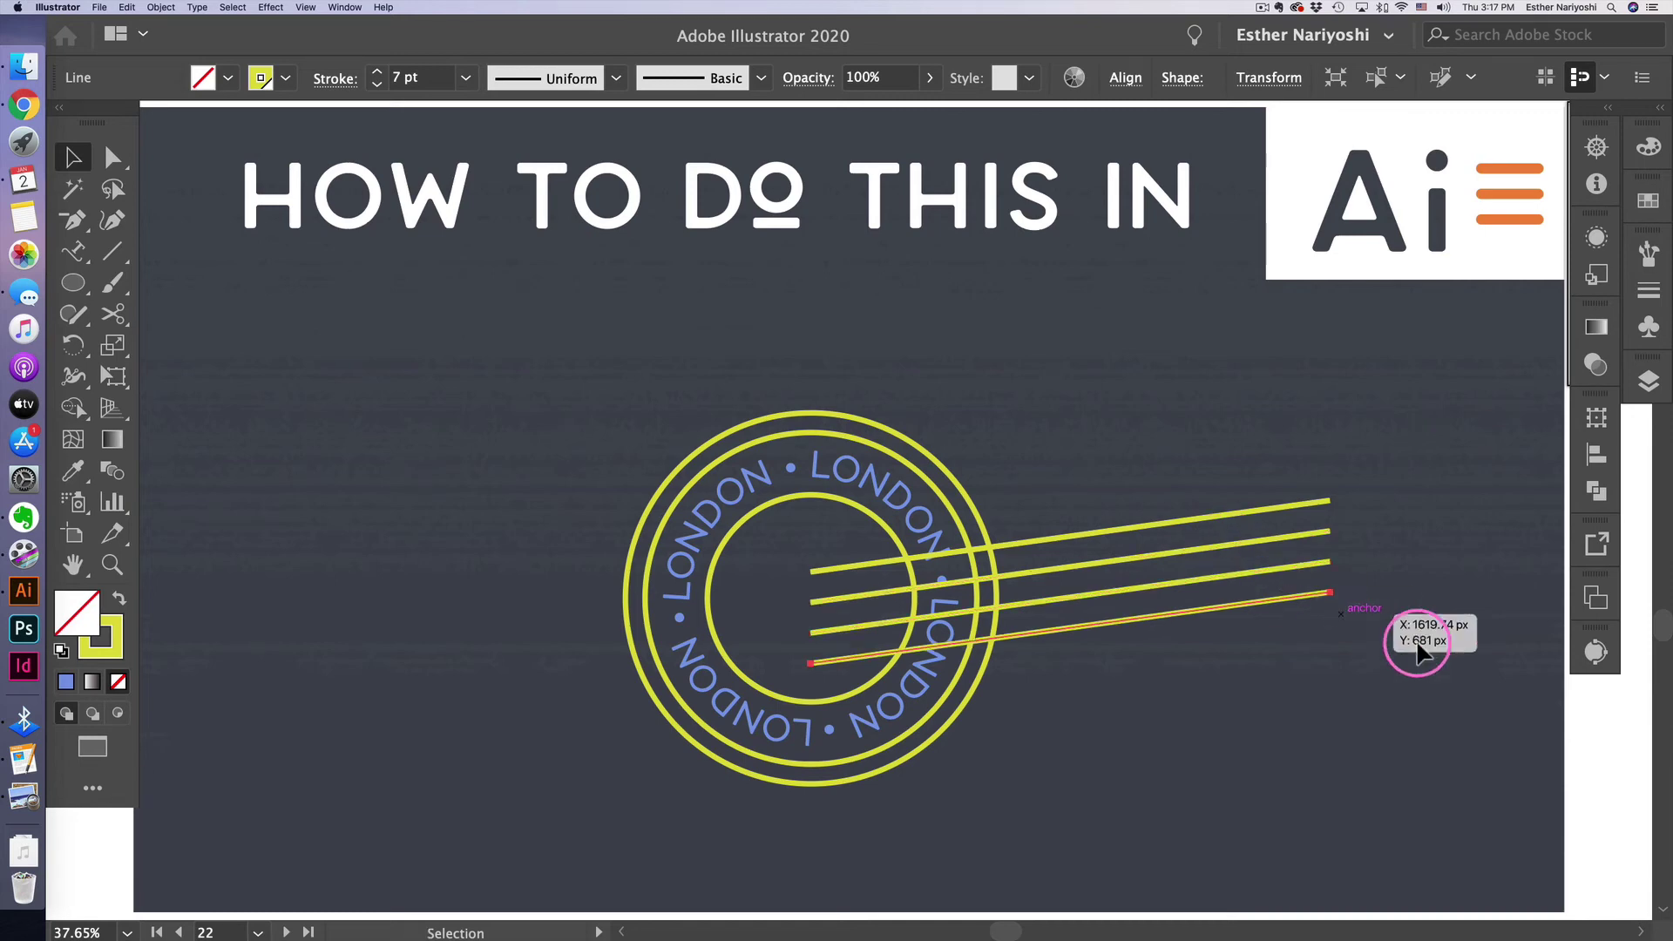
{"action": "left_click_drag", "start_coordinate": [1255, 662], "coordinate": [1194, 459]}
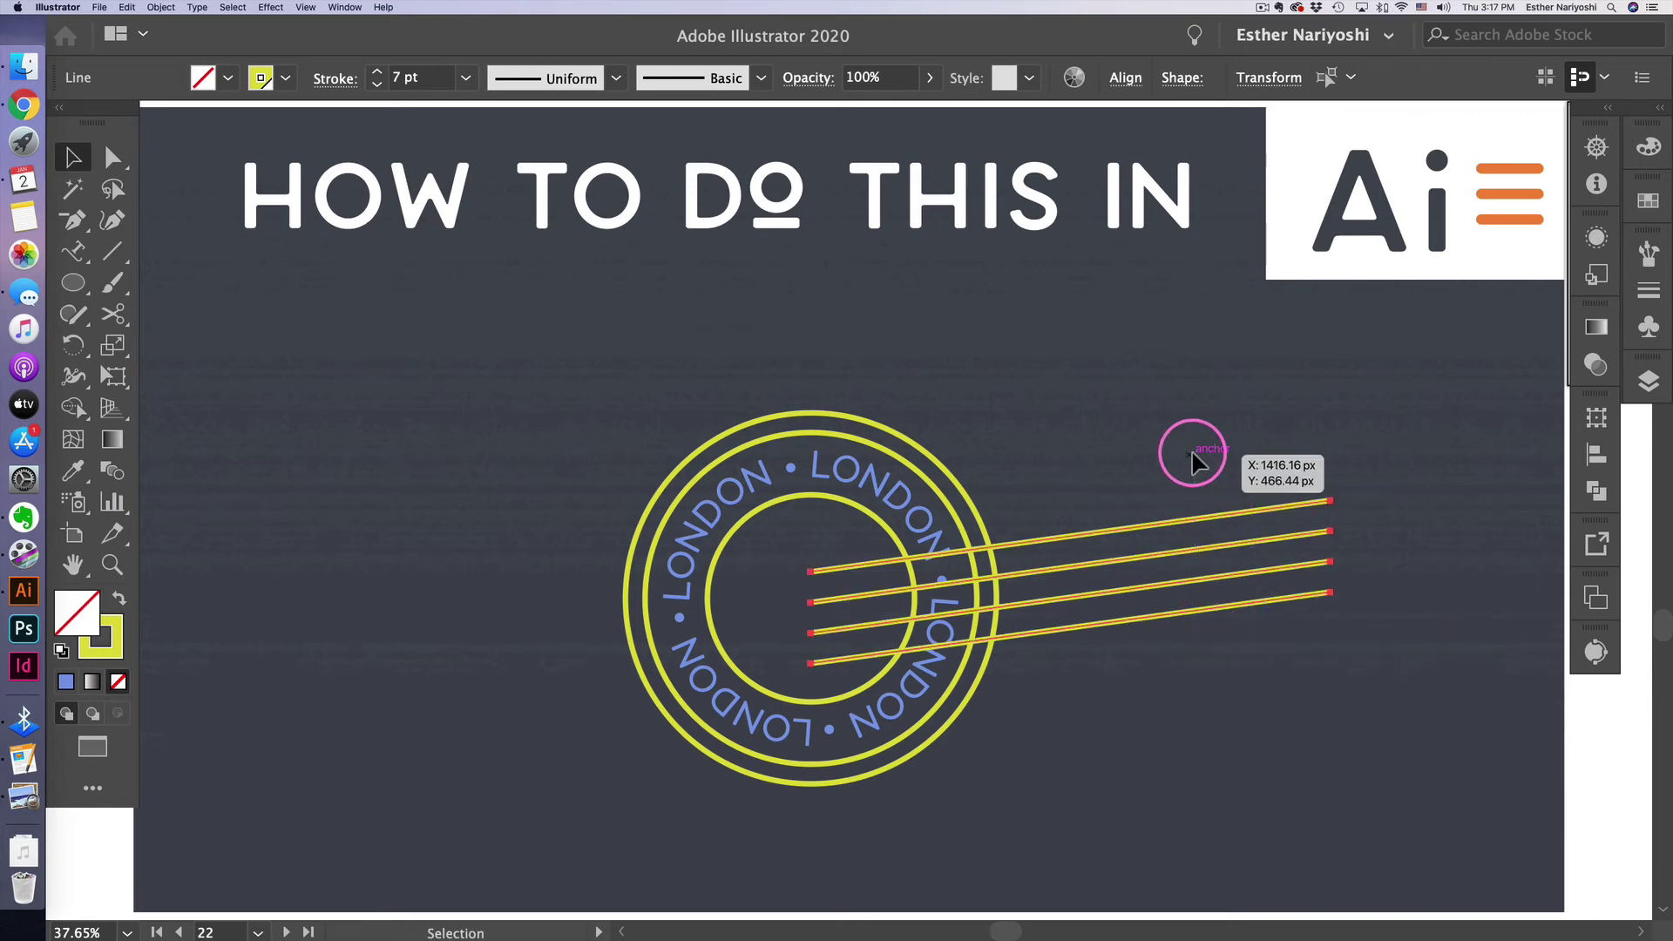
Apply a smooth Zig Zag effect, 15 px size, 4 ridges per segment, to the four lines.
{"action": "left_click", "coordinate": [264, 7]}
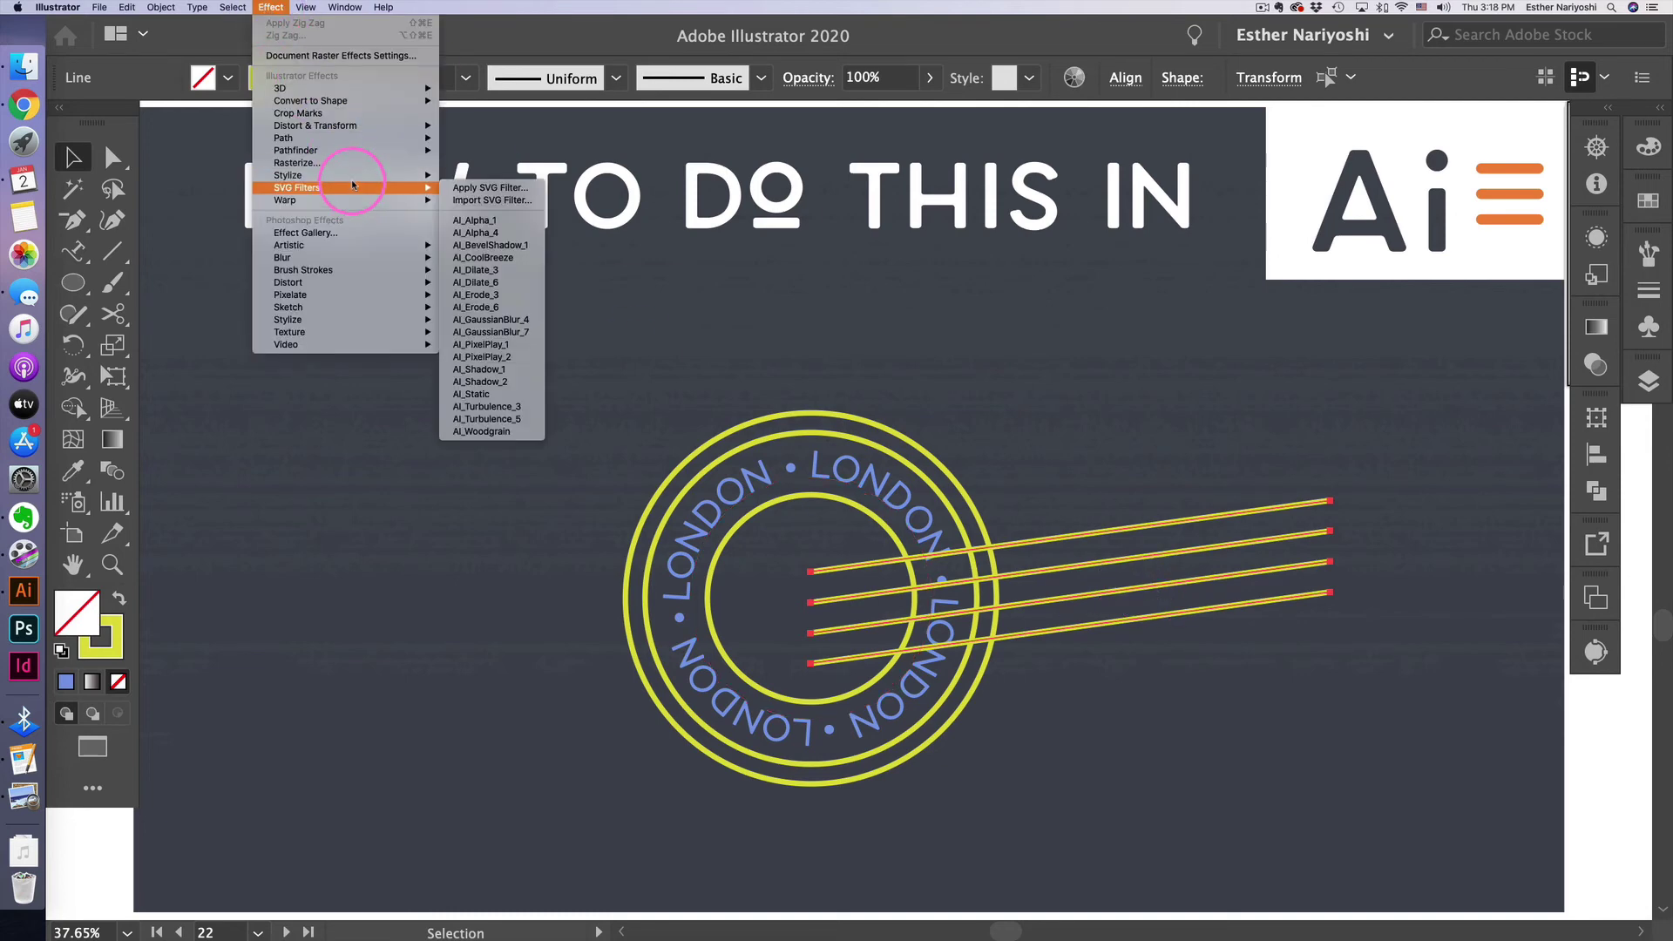
{"action": "mouse_move", "coordinate": [354, 129]}
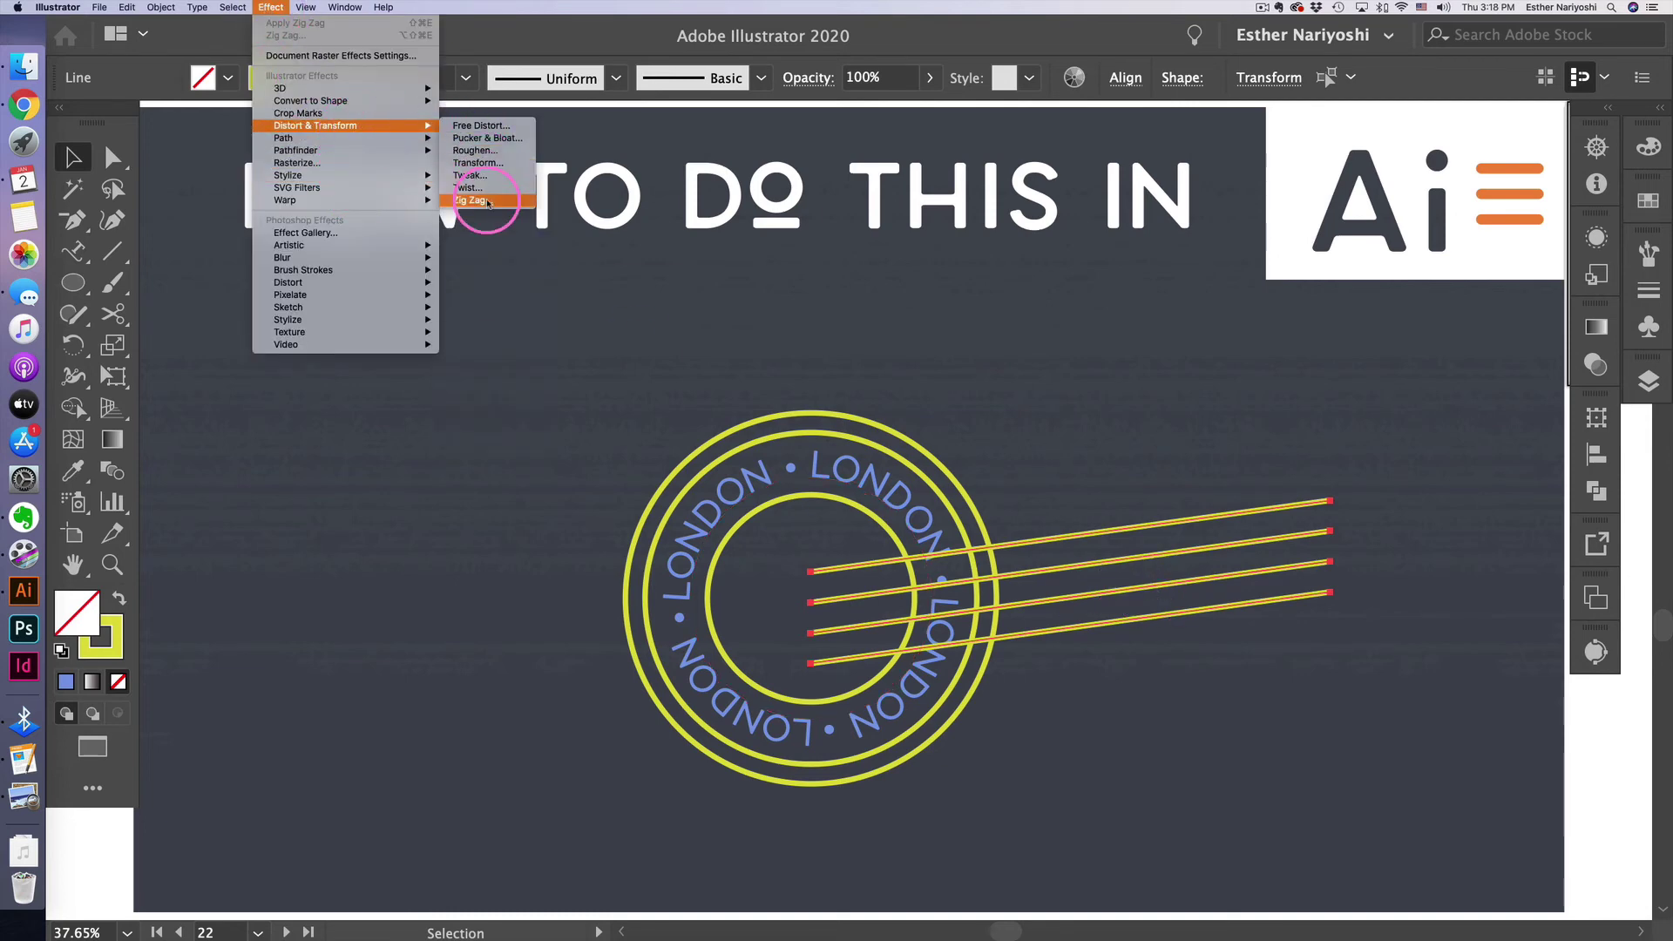
{"action": "left_click", "coordinate": [481, 200]}
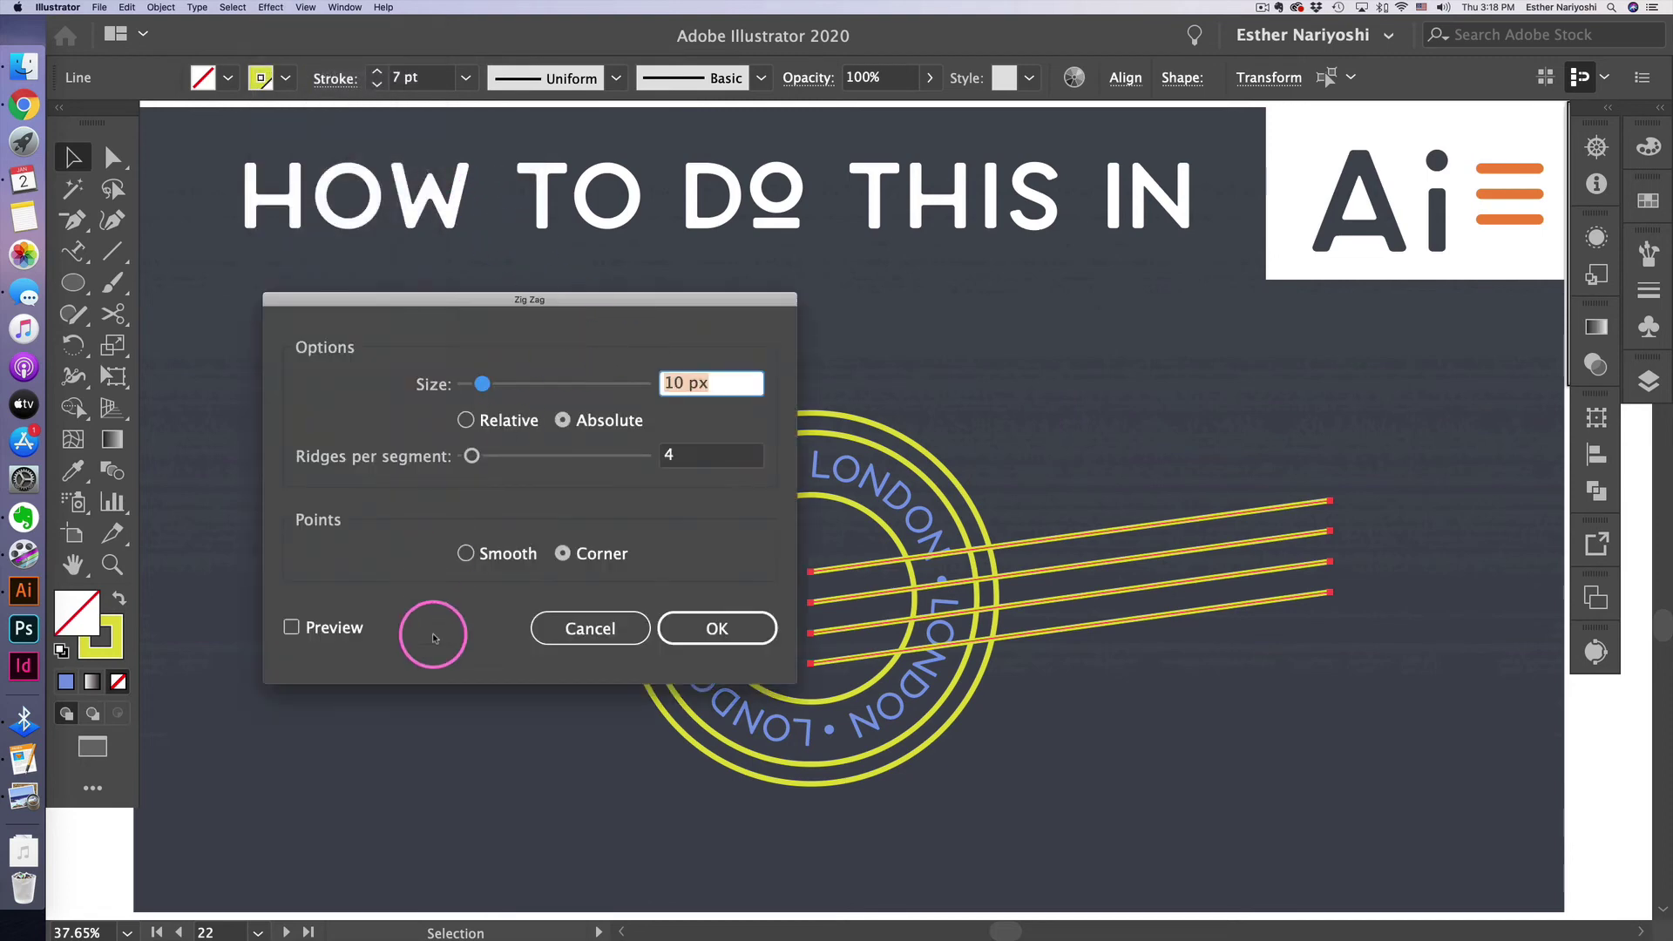
{"action": "left_click", "coordinate": [328, 631]}
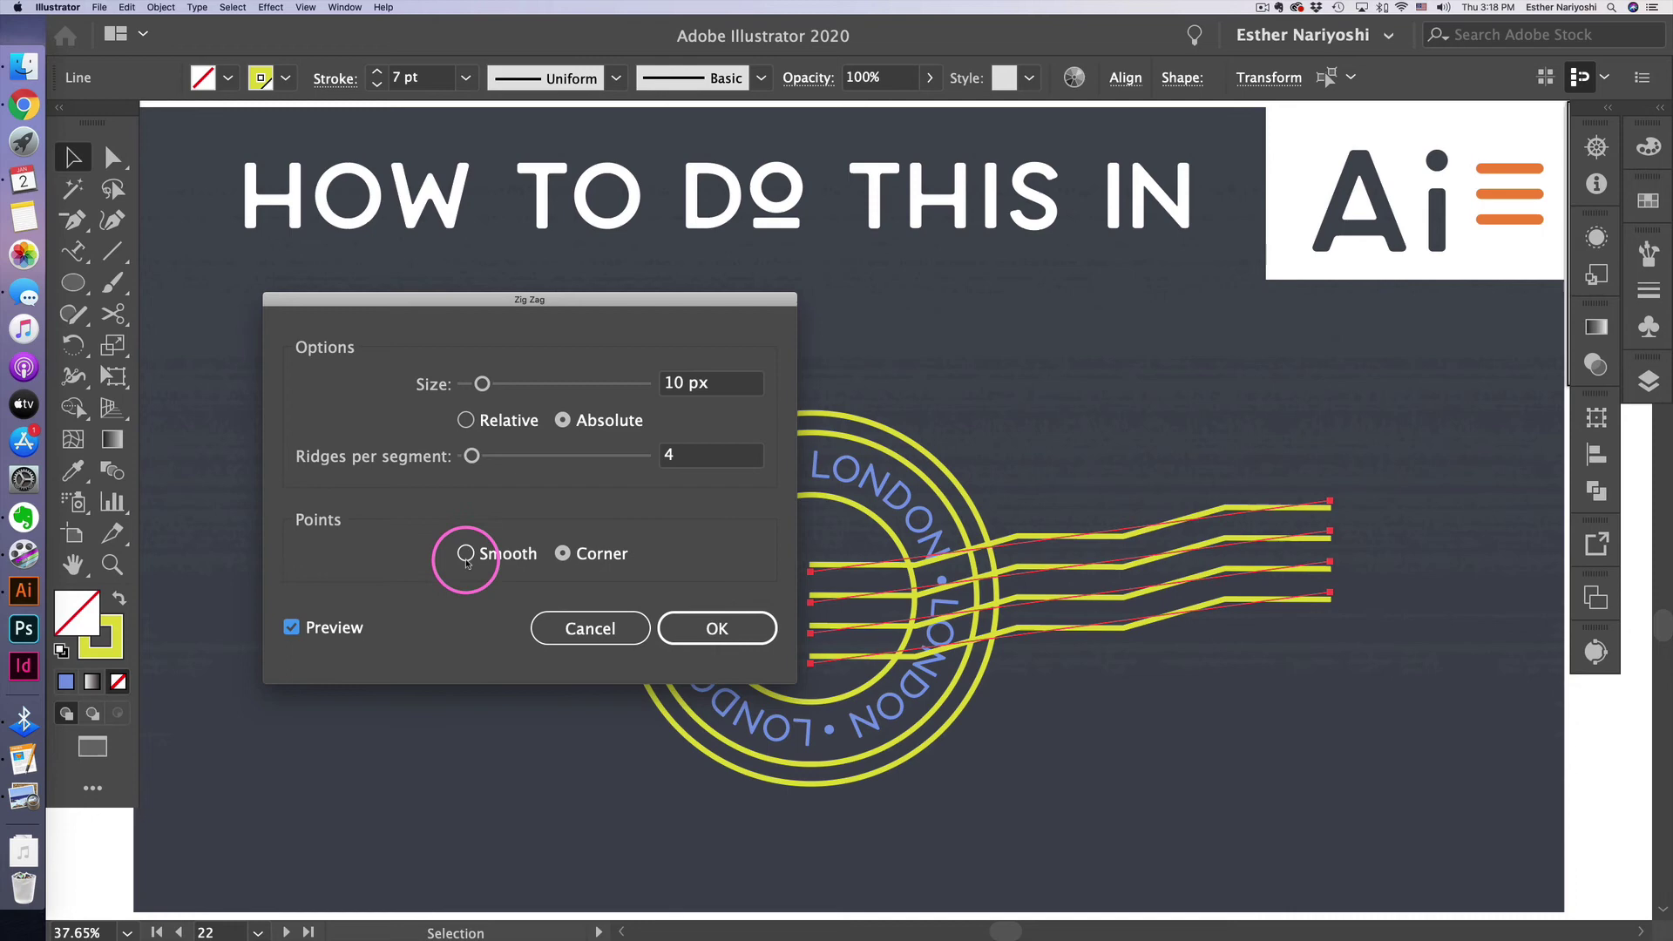
{"action": "left_click", "coordinate": [520, 563]}
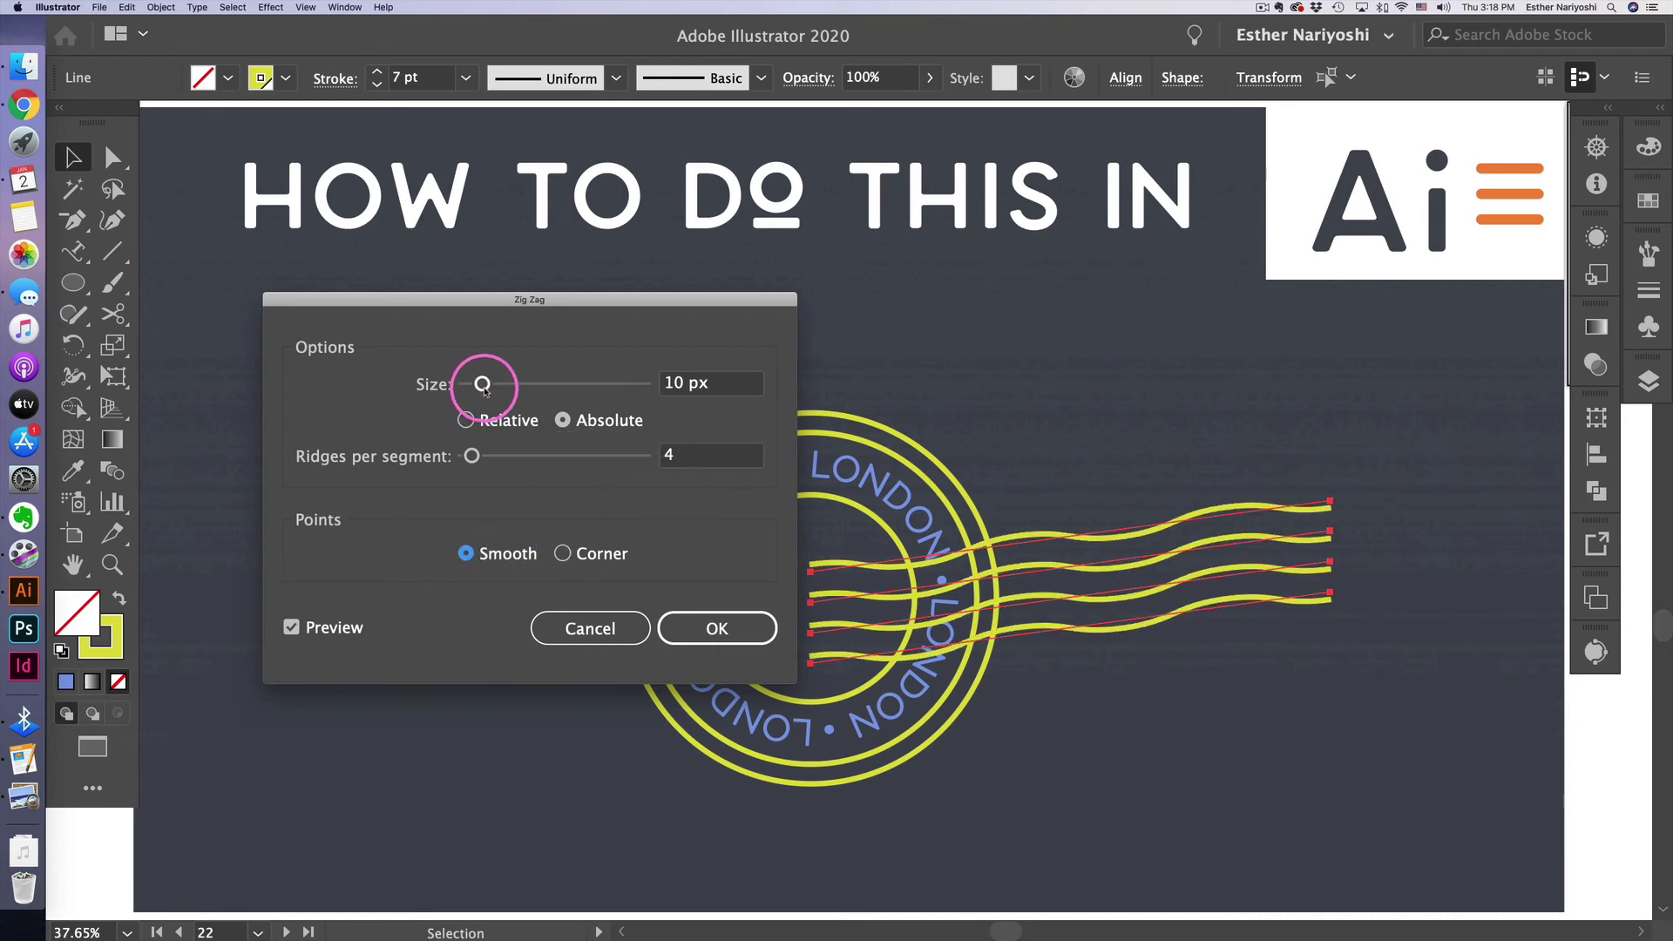
{"action": "left_click_drag", "start_coordinate": [482, 383], "coordinate": [492, 388]}
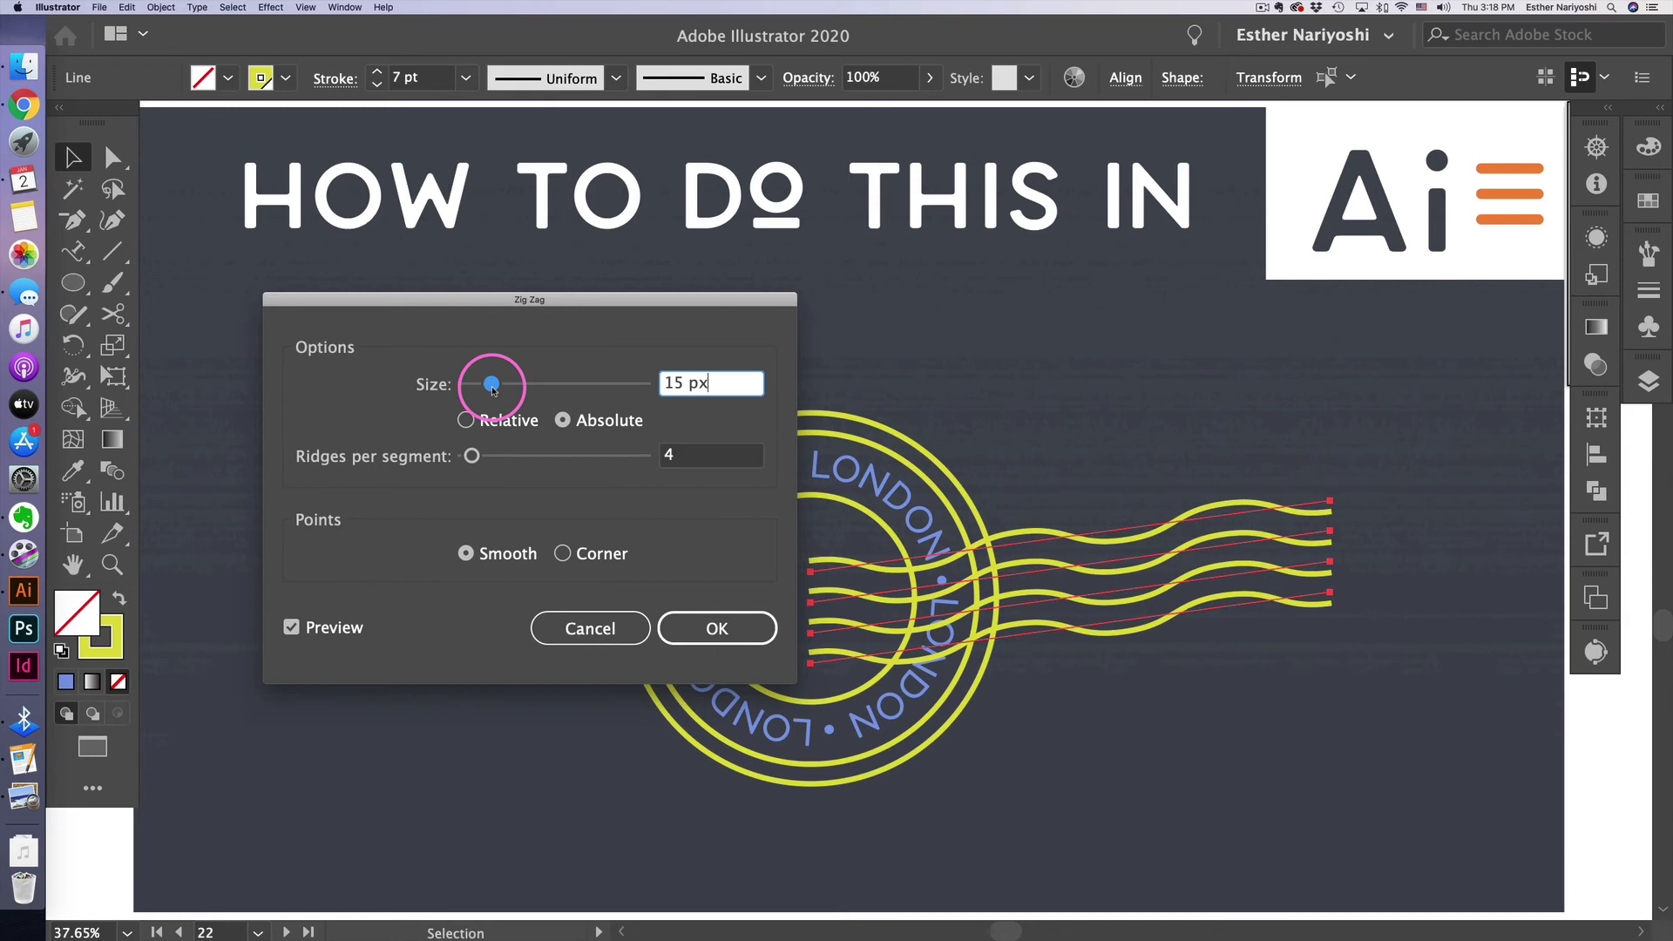
{"action": "left_click_drag", "start_coordinate": [562, 300], "coordinate": [459, 138]}
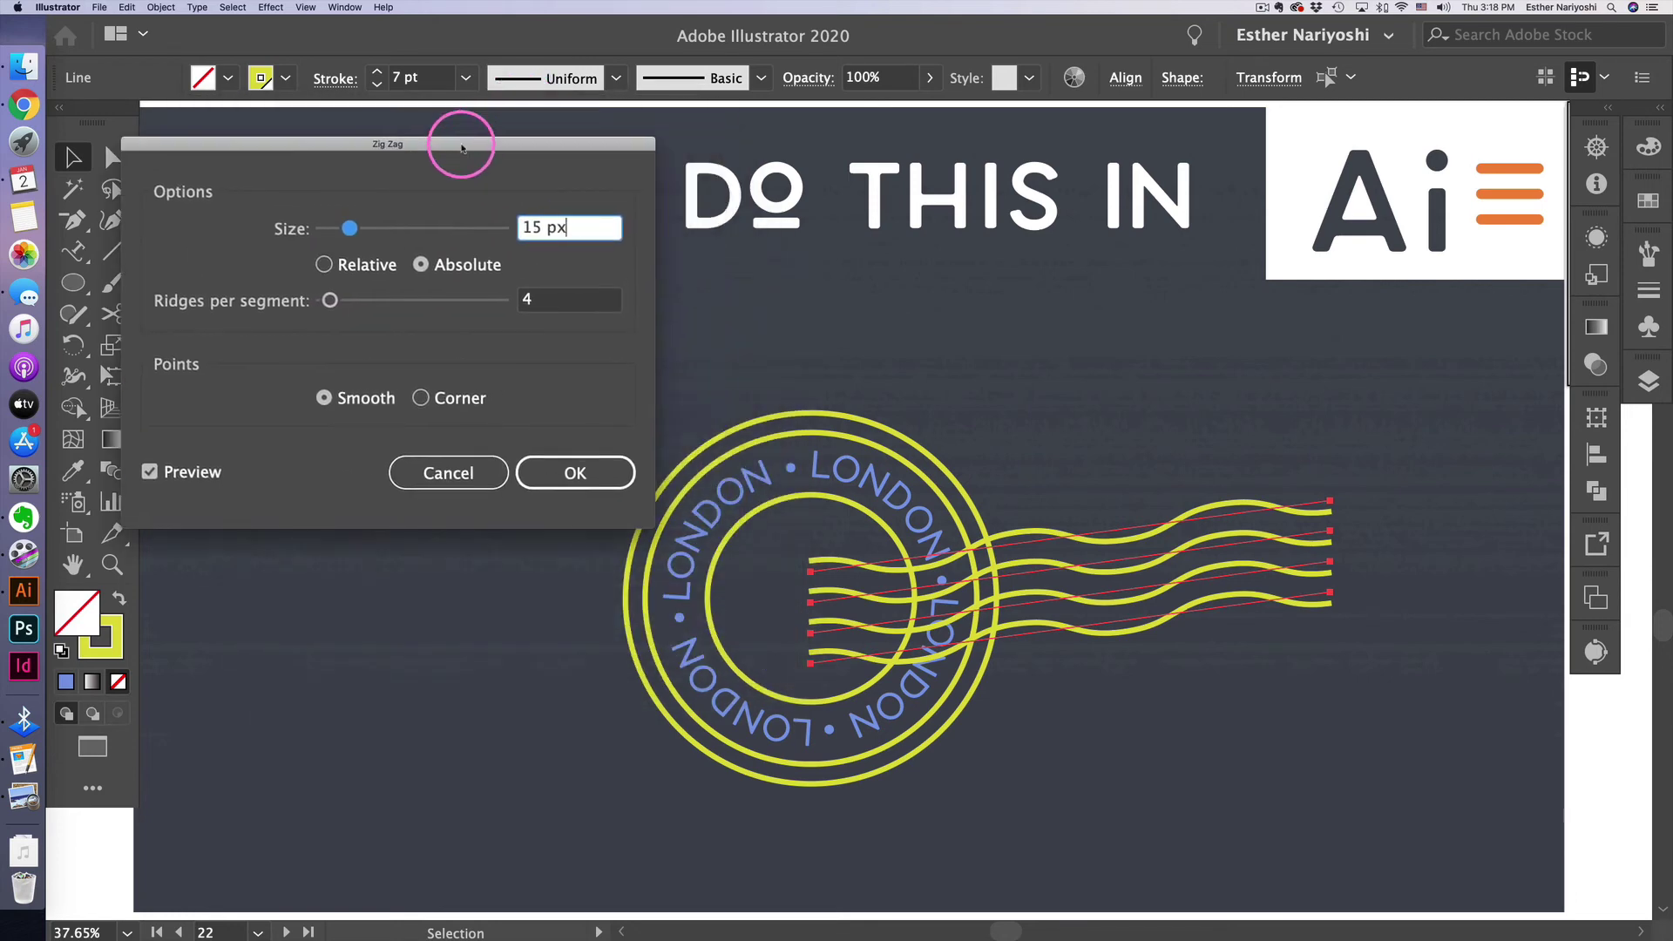
{"action": "left_click", "coordinate": [578, 475]}
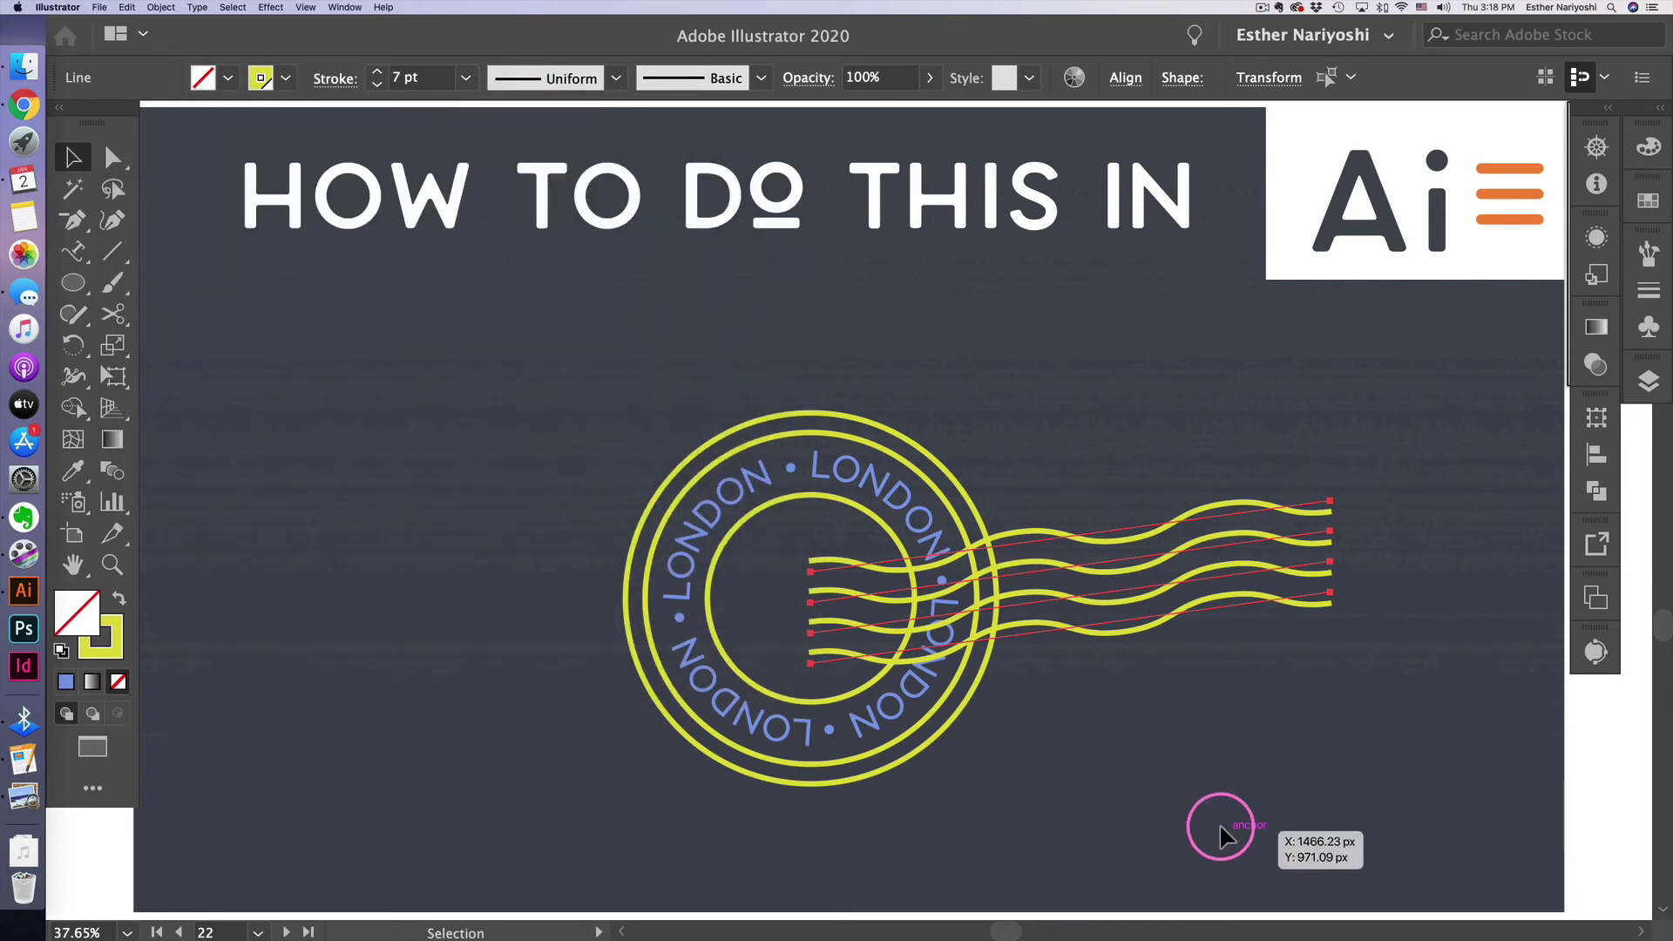
{"action": "left_click", "coordinate": [1112, 766]}
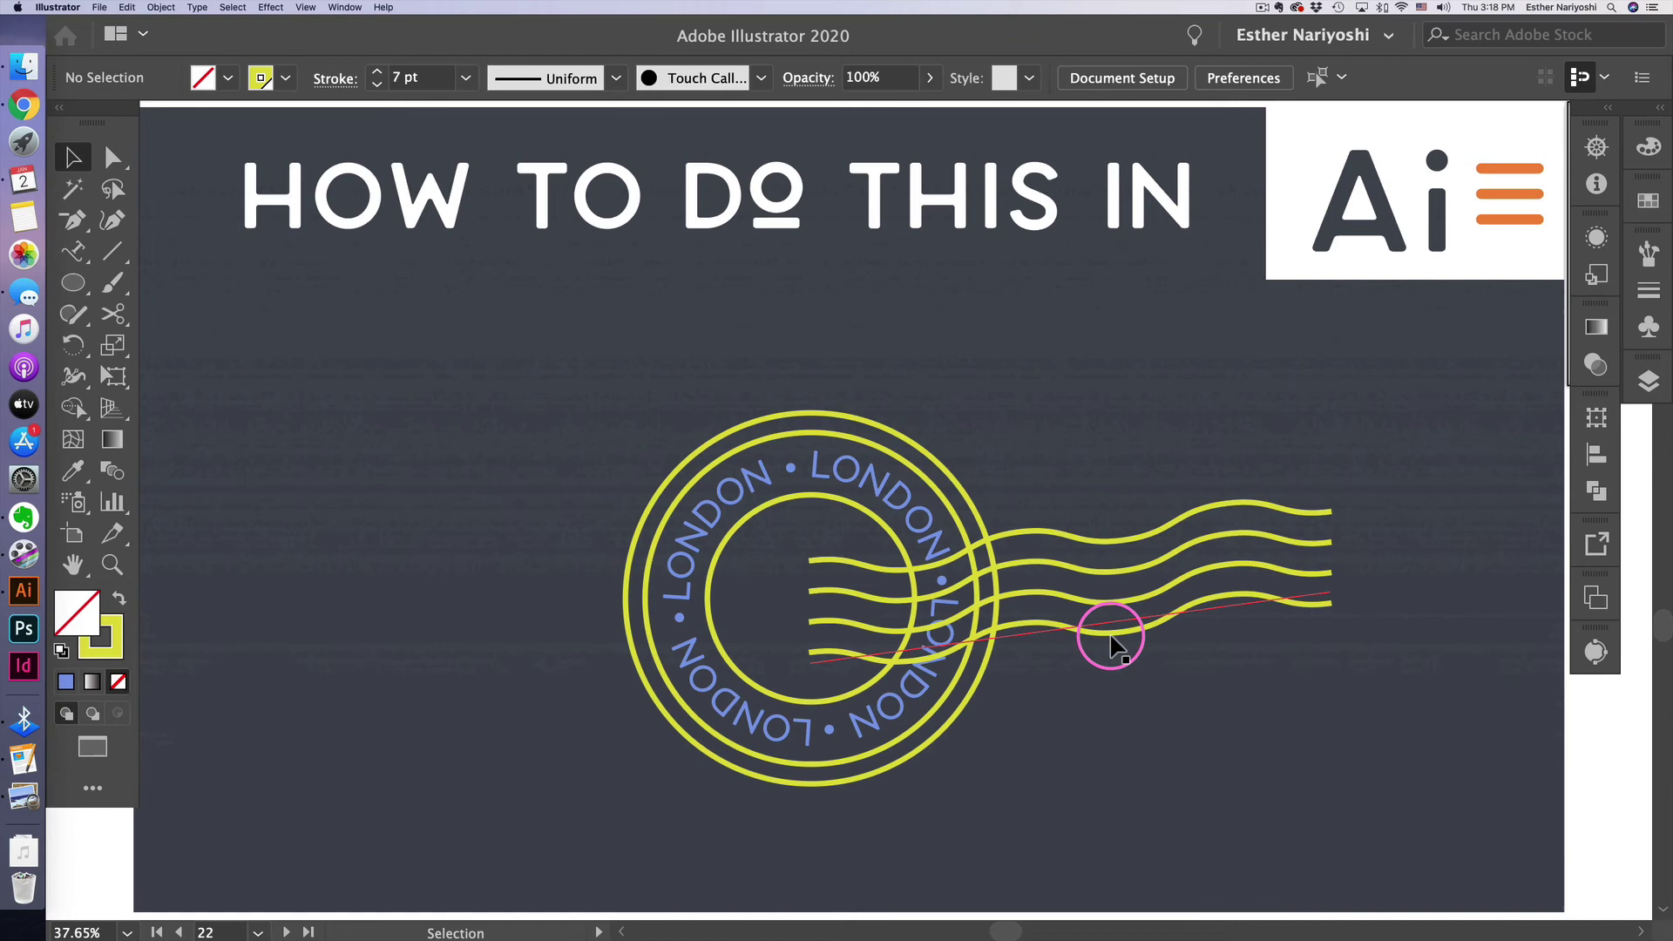
Drag the bottom wavy line lower and select all four wavy lines.
{"action": "left_click_drag", "start_coordinate": [1113, 637], "coordinate": [1112, 658]}
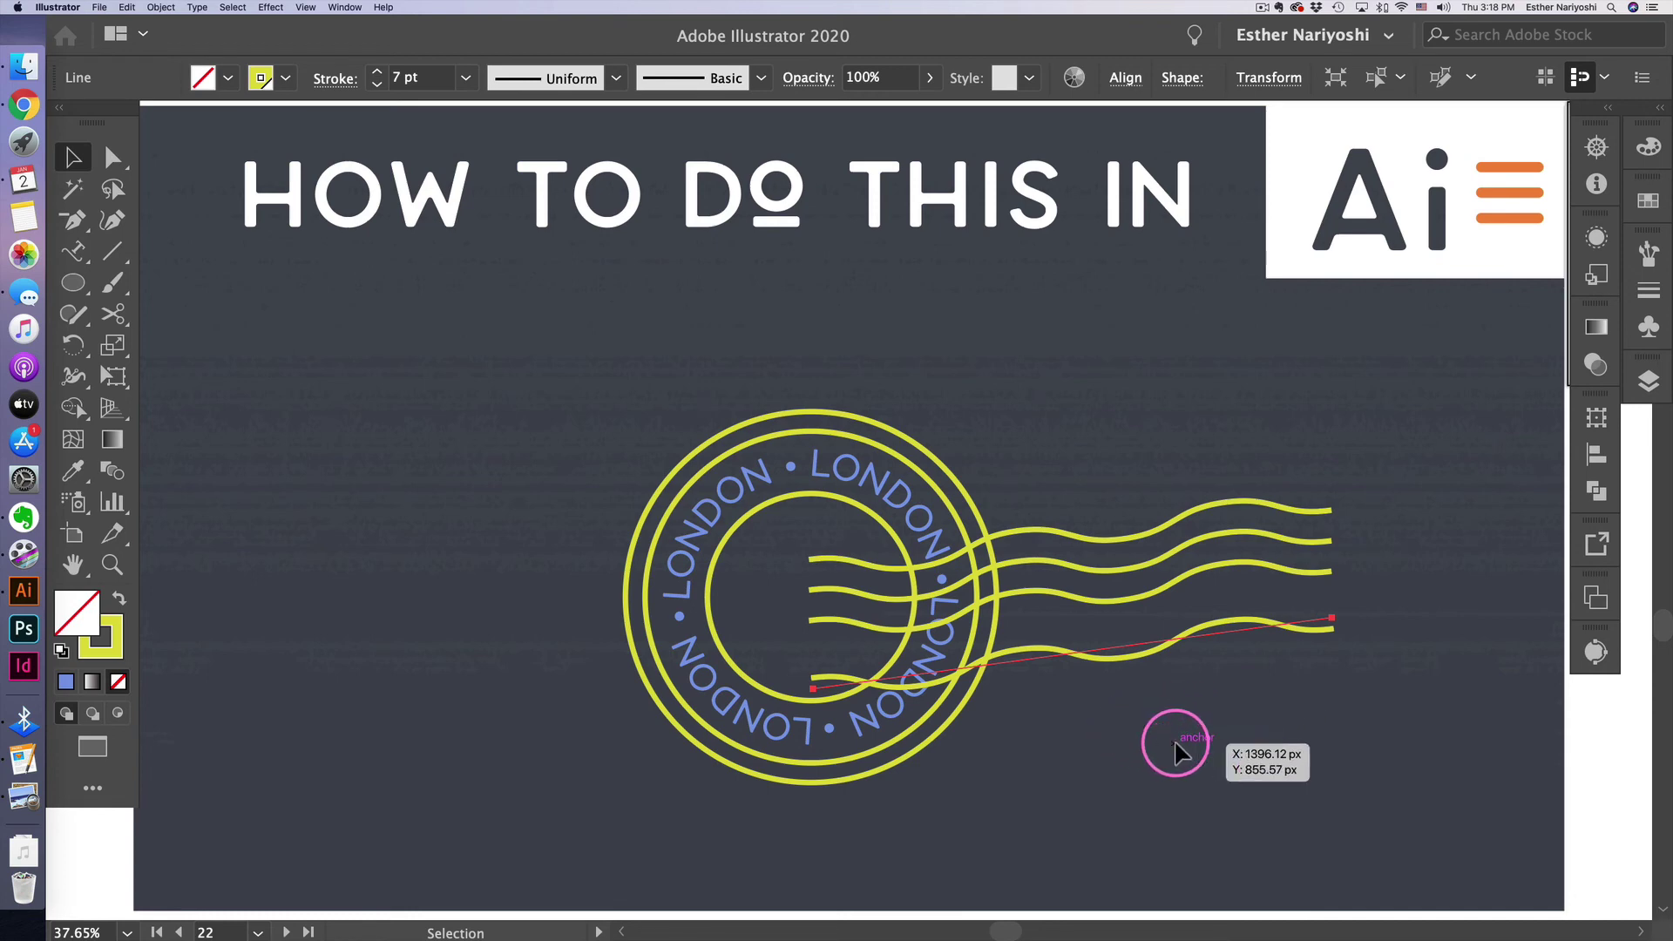
{"action": "key", "text": "super+a"}
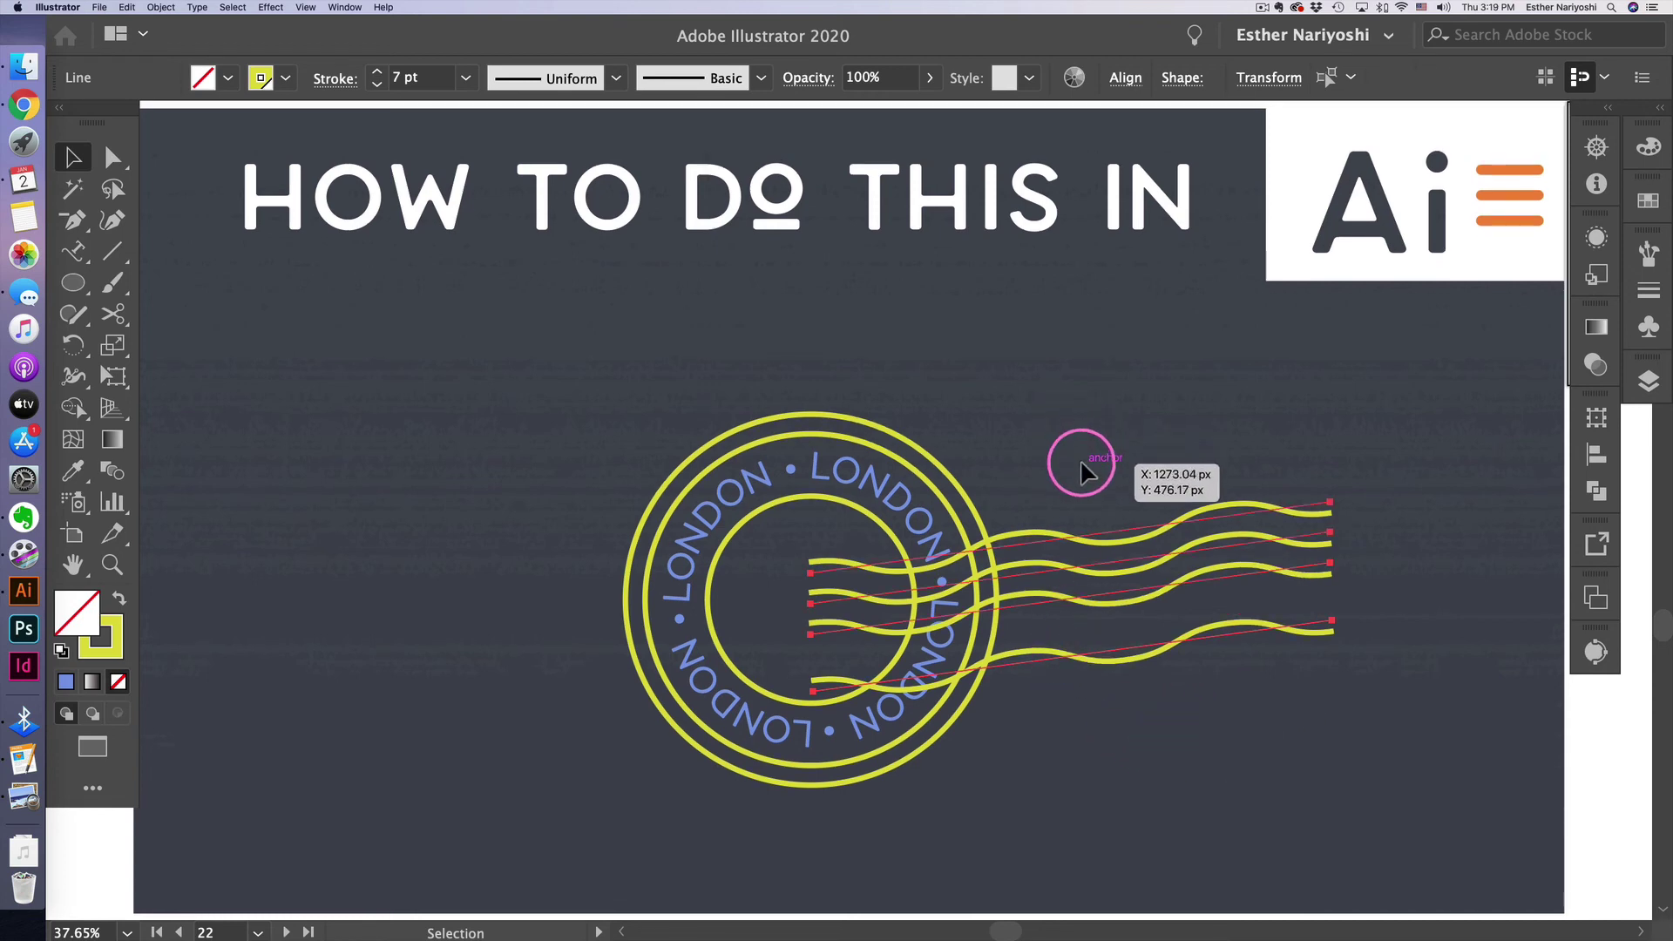
Distribute the four wavy lines by vertical centre, aligned to the selection.
{"action": "left_click", "coordinate": [1127, 77]}
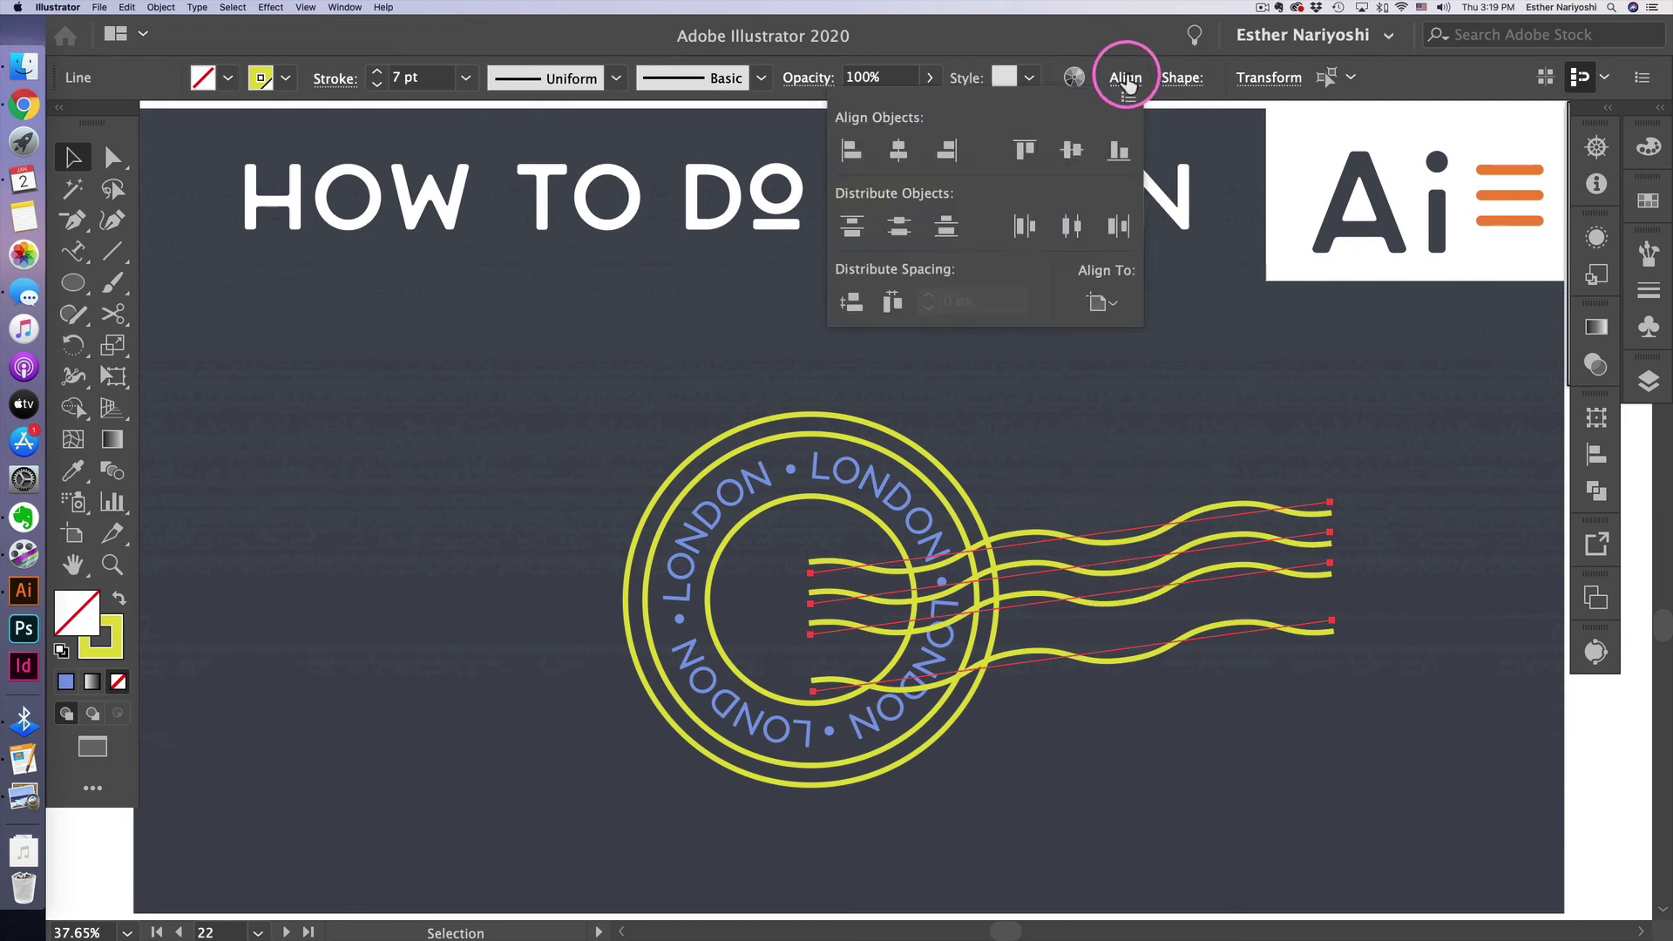
{"action": "left_click", "coordinate": [1118, 305]}
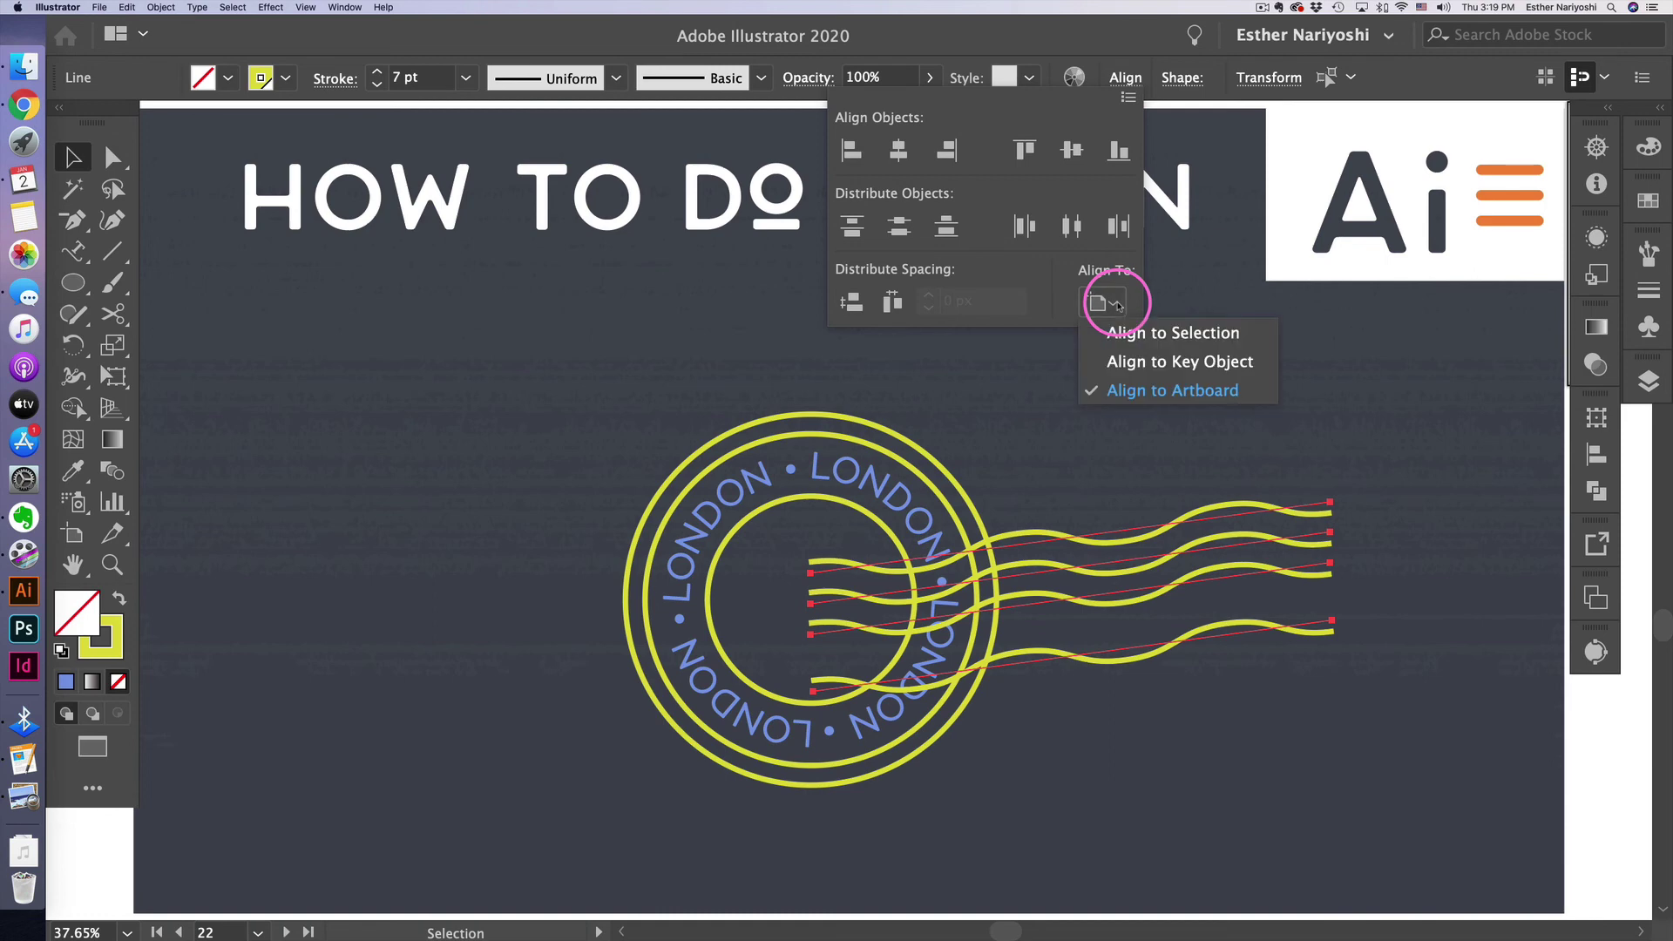
{"action": "left_click", "coordinate": [1155, 345]}
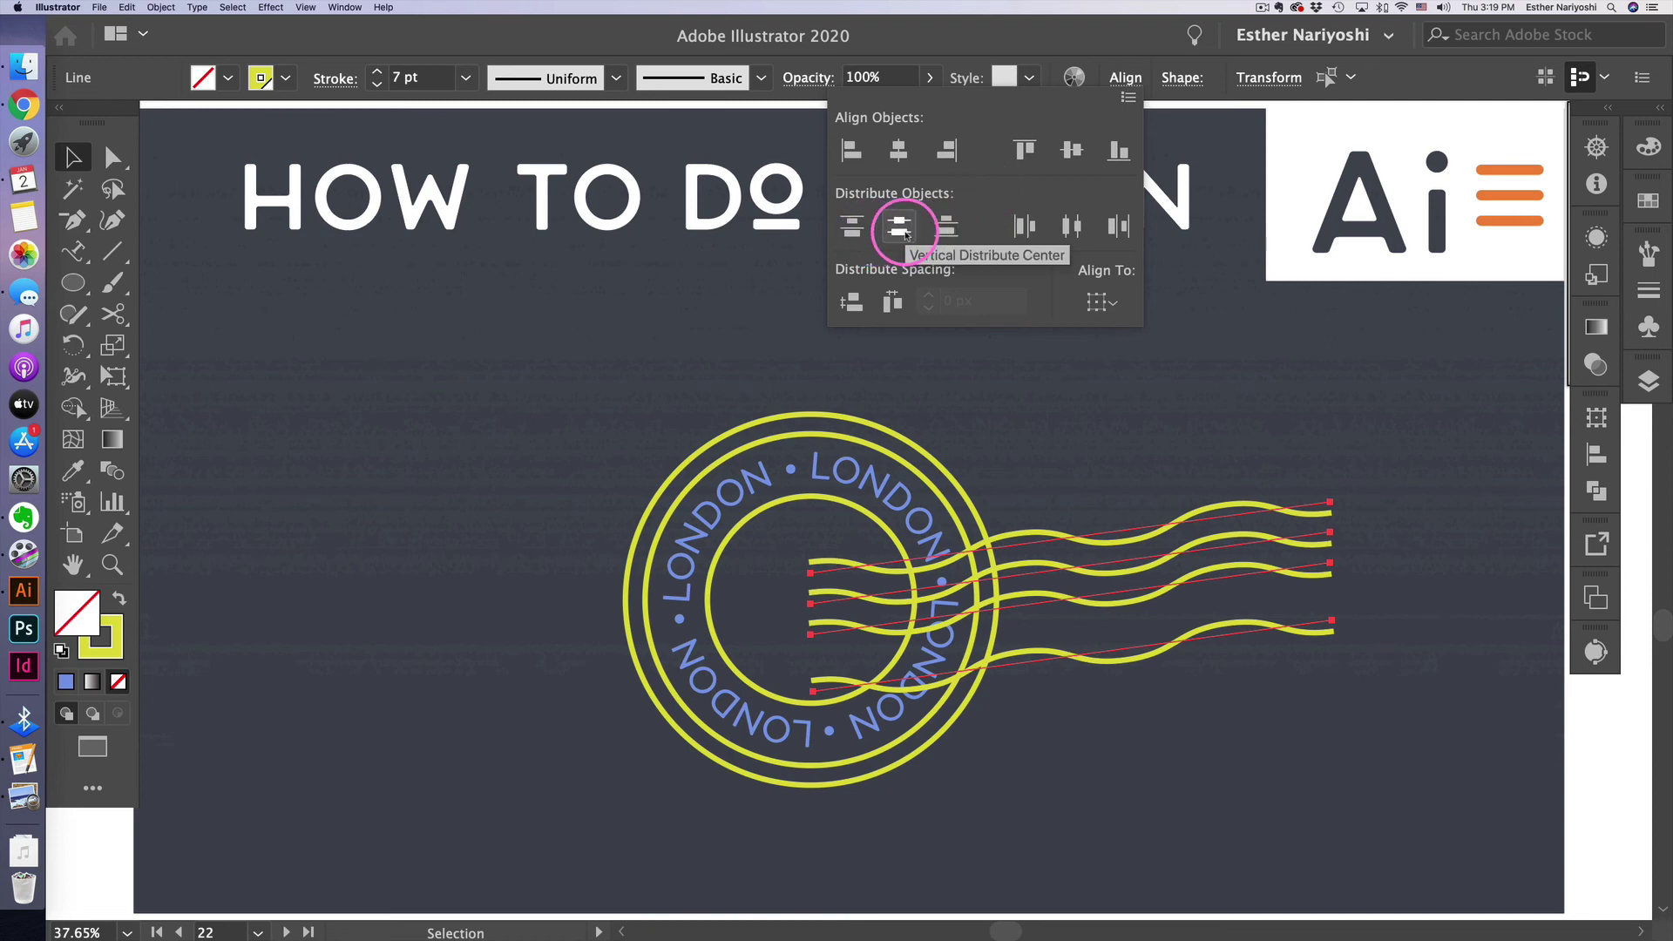
{"action": "left_click", "coordinate": [903, 228]}
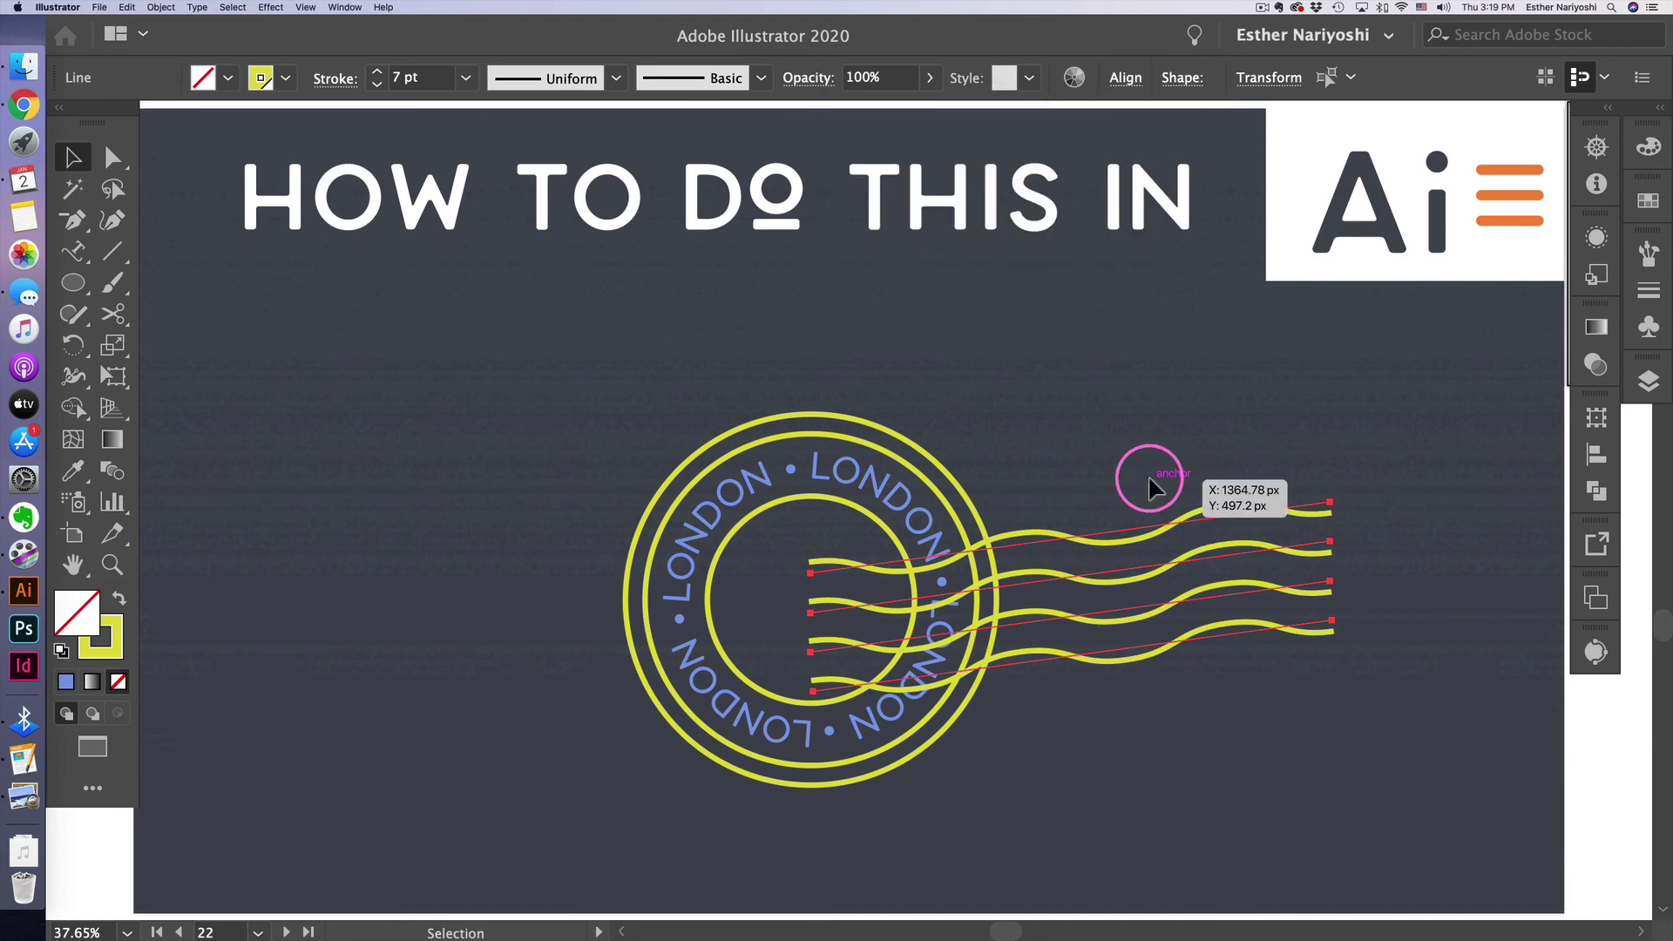
{"action": "left_click", "coordinate": [1099, 735]}
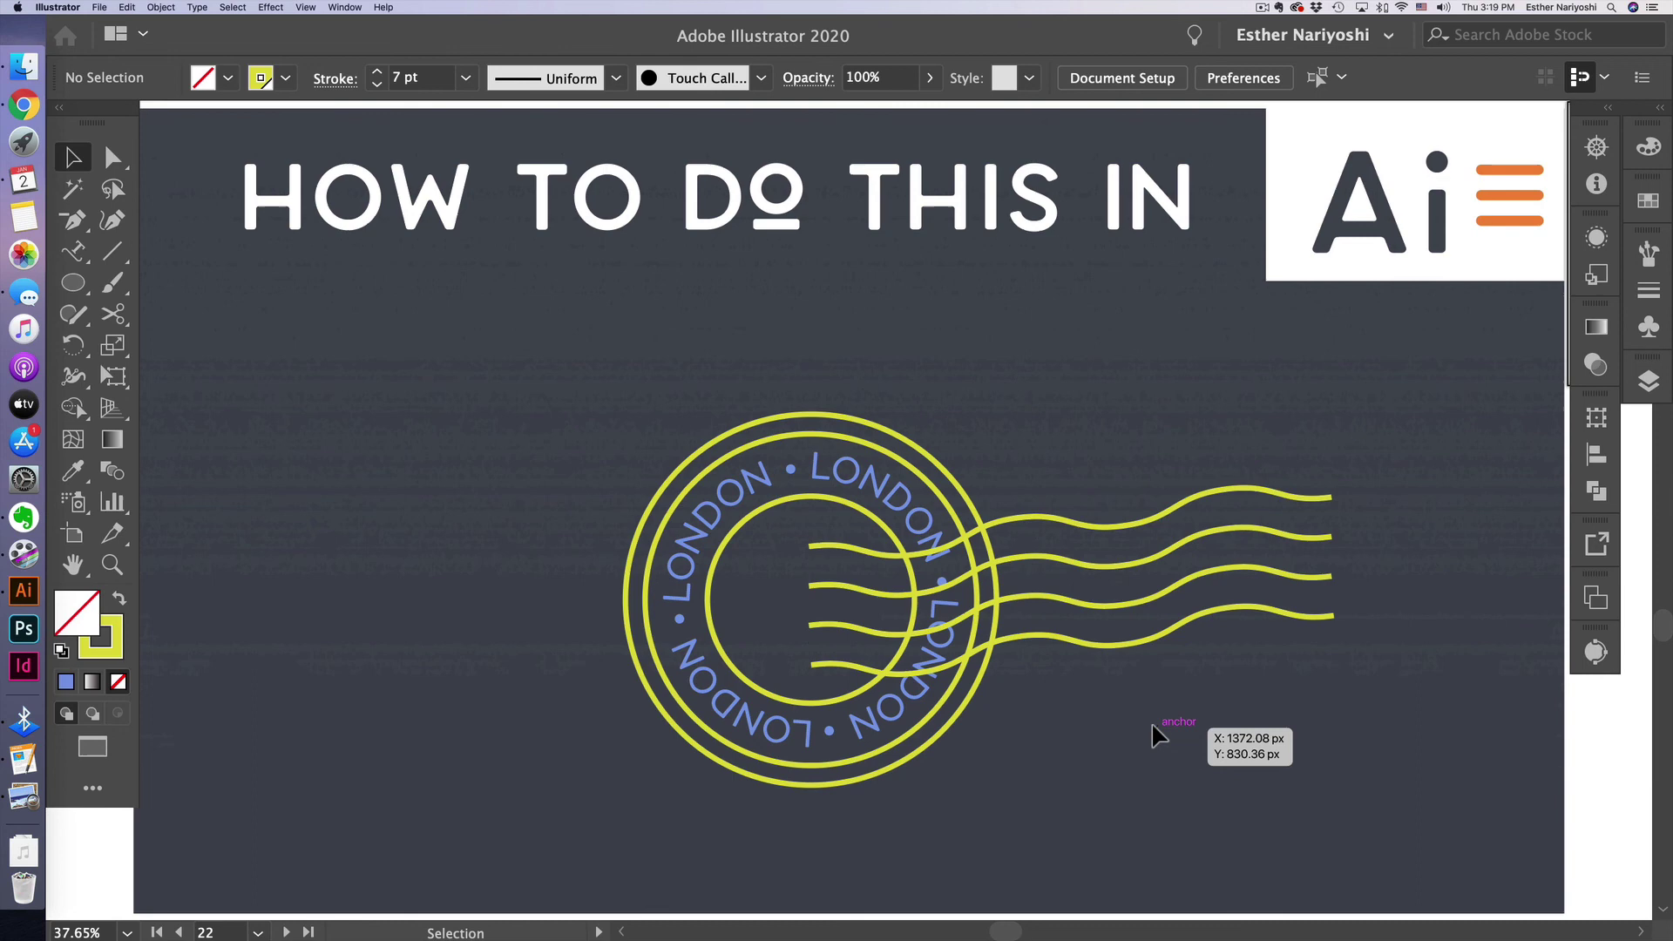